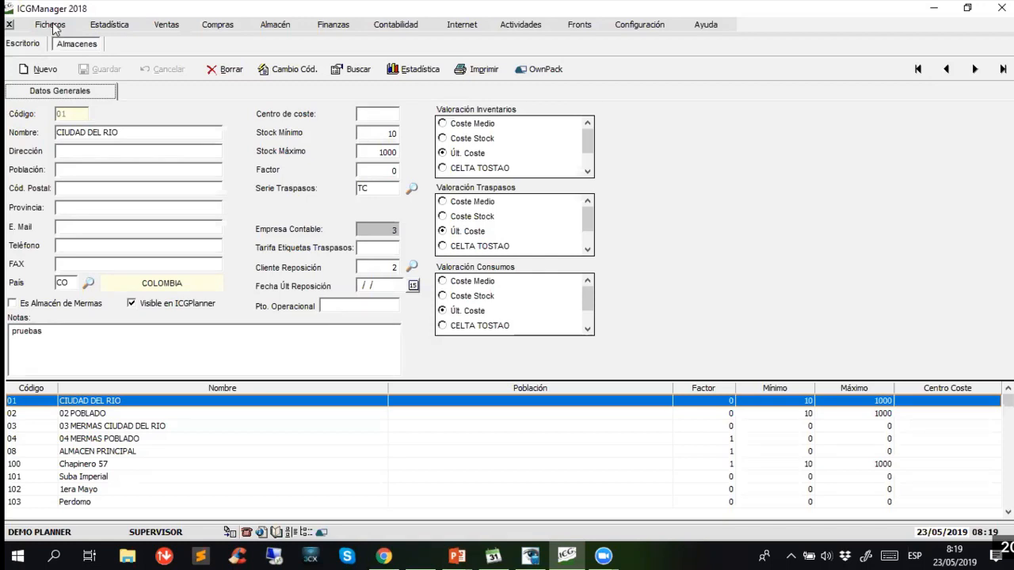
- Open the record of the cashier with seller code 2 and examine its normal and overtime hourly costs
{"action": "left_click", "coordinate": [52, 25]}
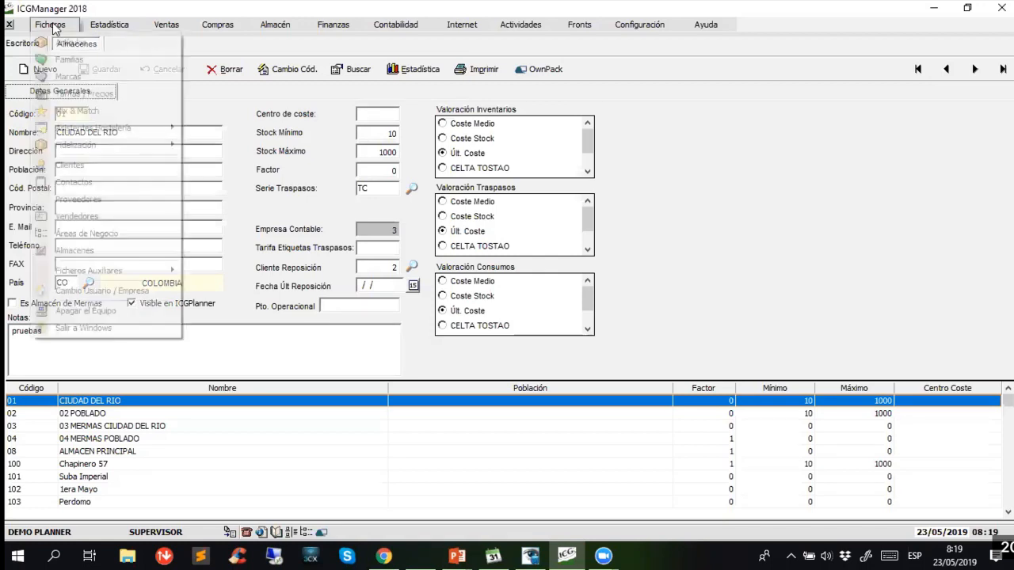
{"action": "left_click", "coordinate": [108, 220]}
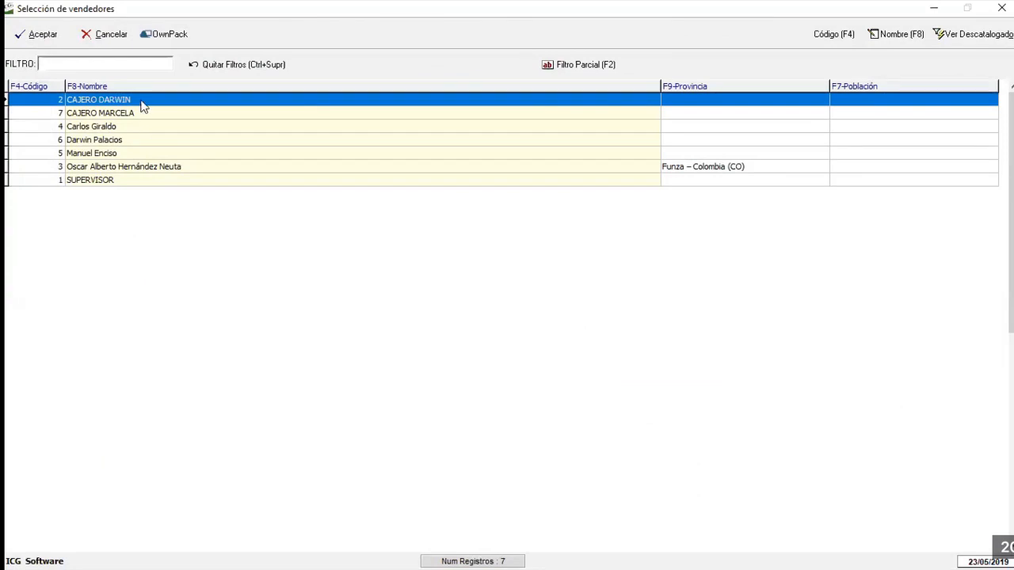
{"action": "double_click", "coordinate": [141, 101]}
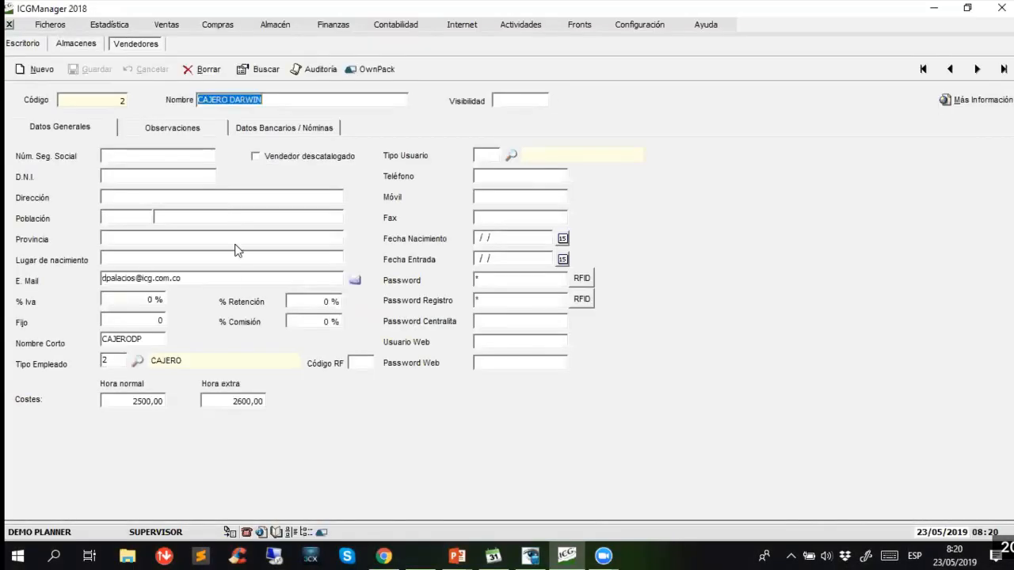
{"action": "left_click", "coordinate": [130, 401]}
{"action": "left_click", "coordinate": [225, 402]}
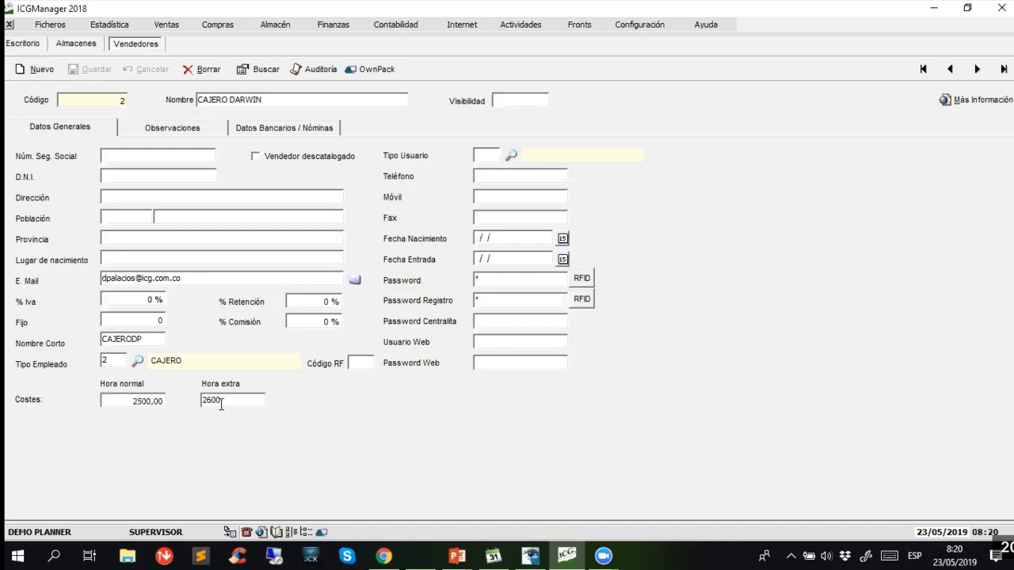
{"action": "left_click", "coordinate": [123, 401]}
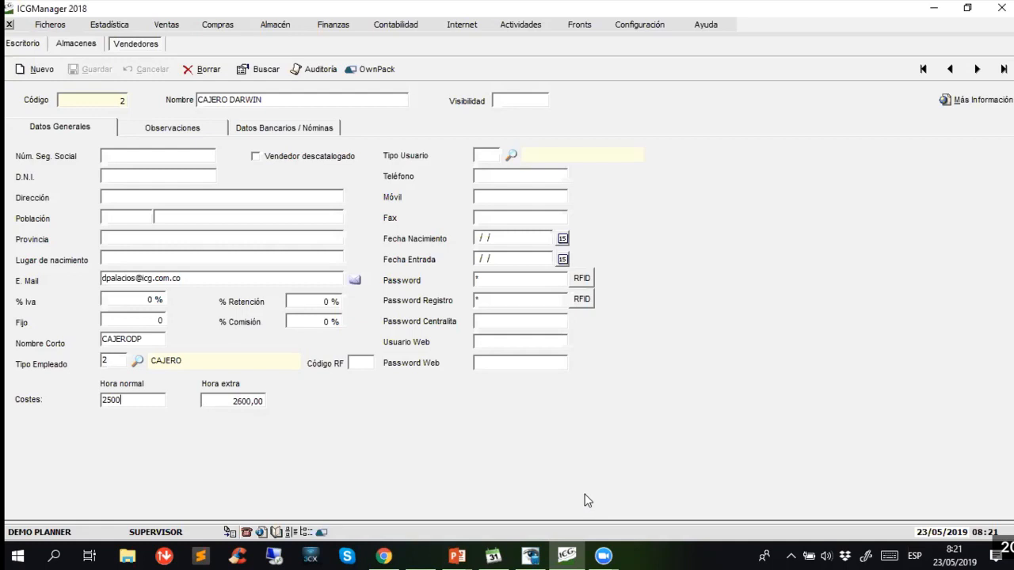
- Switch to the point-of-sale seller selection screen and clock out the two cashiers, entering each one's password
{"action": "left_click", "coordinate": [537, 554]}
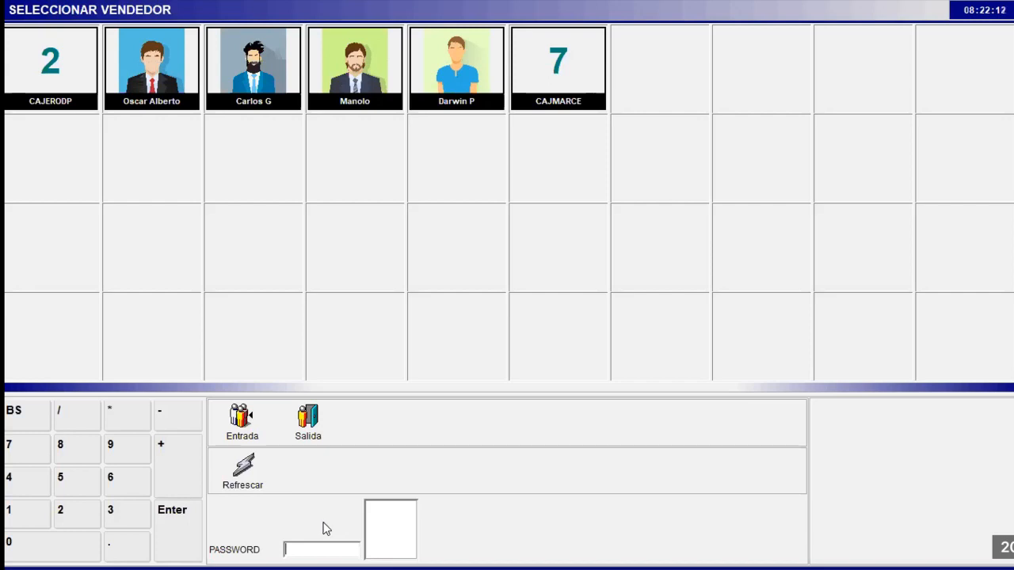
{"action": "type", "text": "*"}
{"action": "left_click", "coordinate": [249, 423]}
{"action": "left_click", "coordinate": [309, 428]}
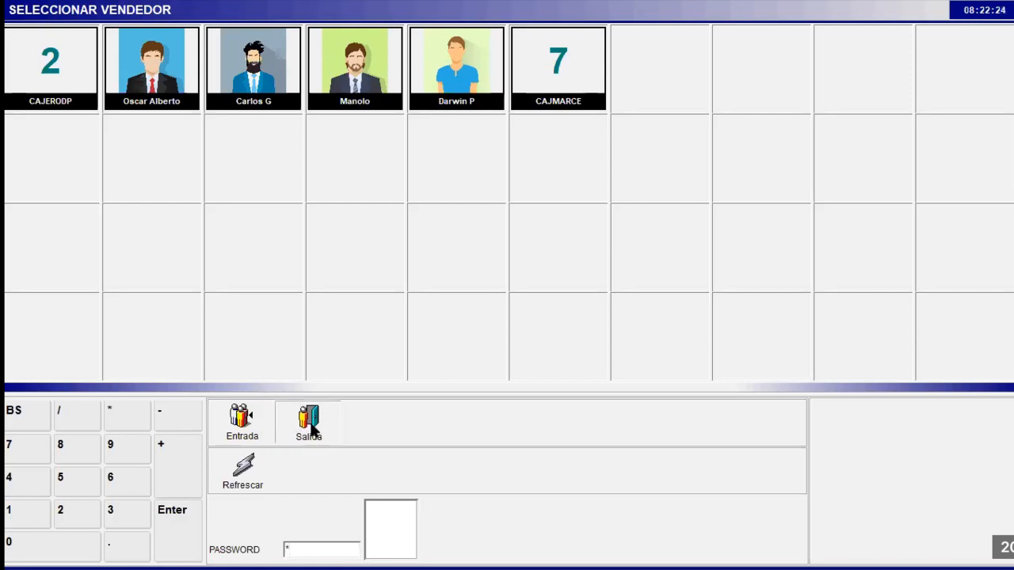
{"action": "type", "text": "*"}
{"action": "left_click", "coordinate": [316, 428]}
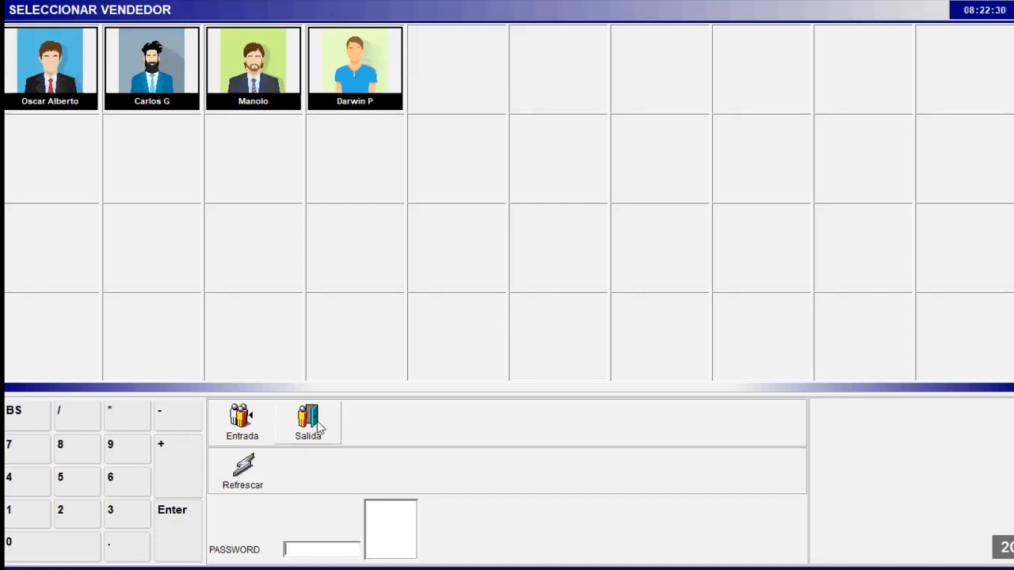
- Clock out two of the four remaining sellers, entering each seller's password
{"action": "type", "text": "*****"}
{"action": "left_click", "coordinate": [331, 424]}
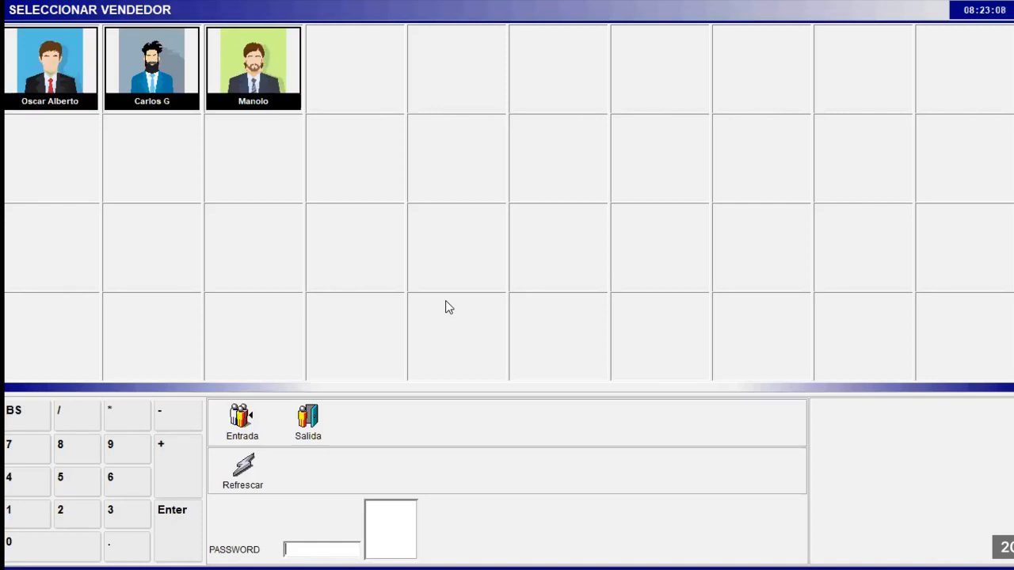
{"action": "type", "text": "***"}
{"action": "left_click", "coordinate": [321, 428]}
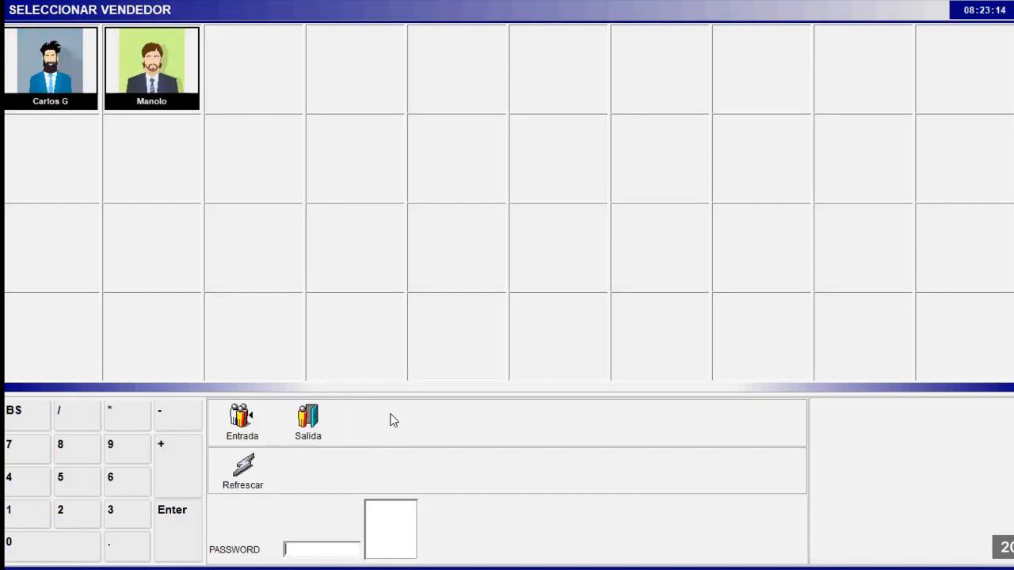
- Clock out the last two sellers with their passwords and exit the point-of-sale program to Windows
{"action": "type", "text": "****"}
{"action": "left_click", "coordinate": [311, 428]}
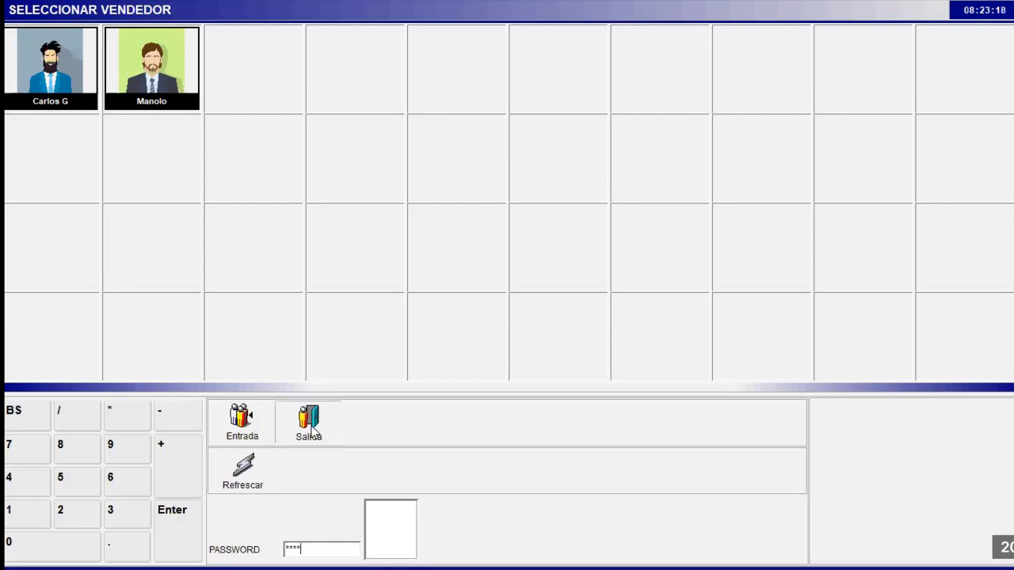
{"action": "type", "text": "****"}
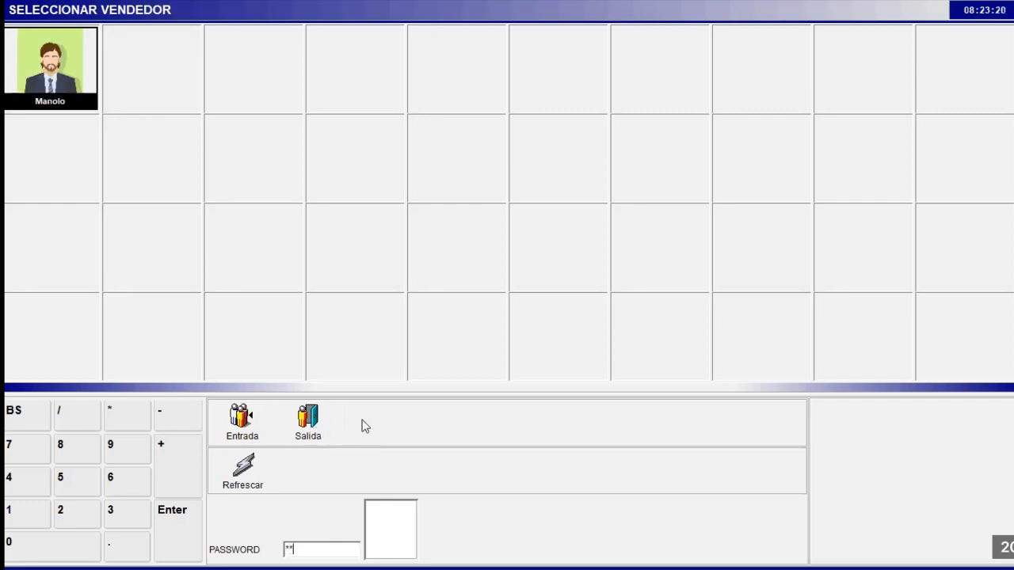
{"action": "left_click", "coordinate": [320, 426]}
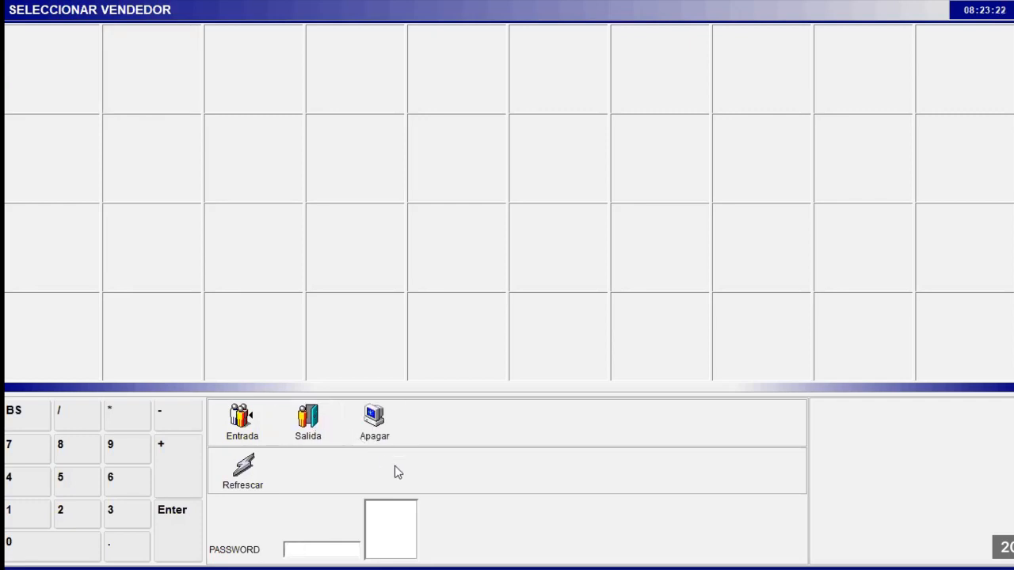
{"action": "left_click", "coordinate": [374, 420]}
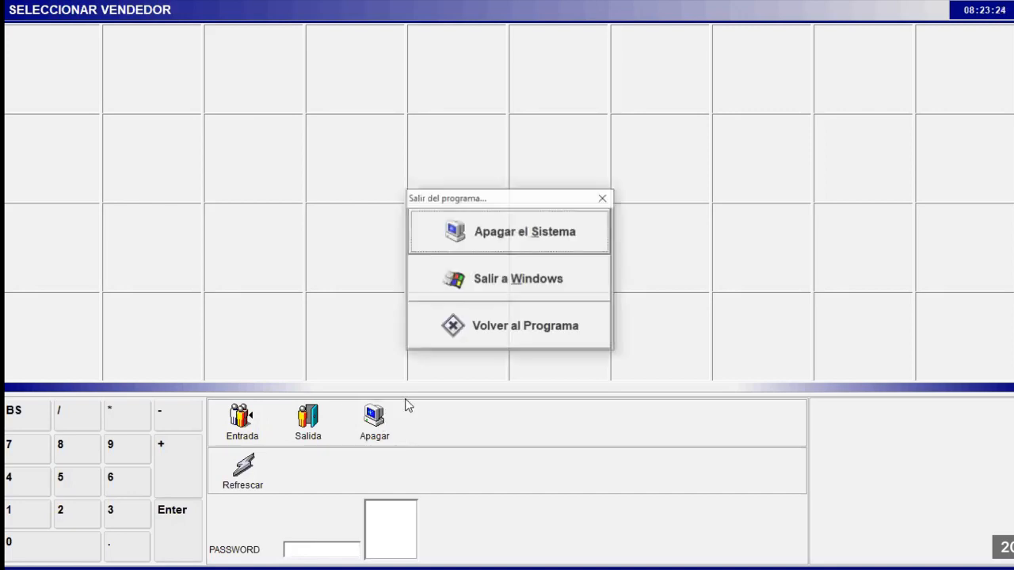
{"action": "left_click", "coordinate": [500, 286]}
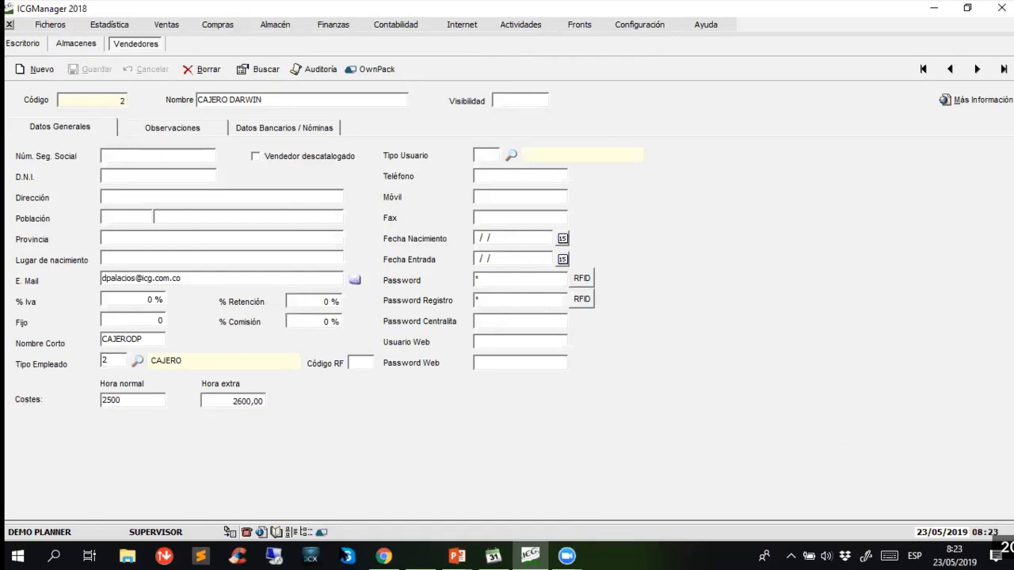
- Switch to ICGPlanner and look through its planning, attendance control and statistics options
{"action": "left_click", "coordinate": [492, 555]}
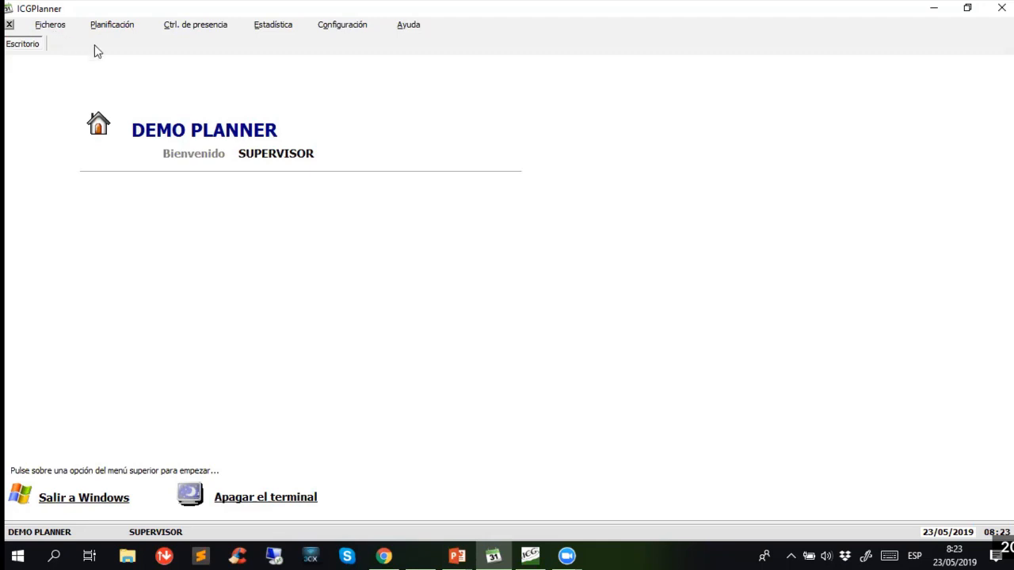
{"action": "left_click", "coordinate": [123, 27]}
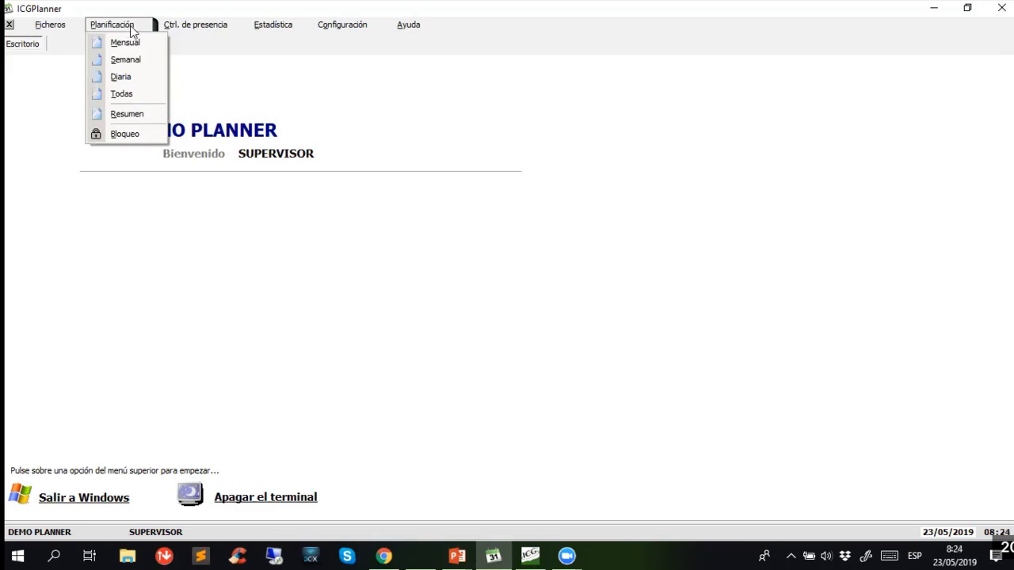
{"action": "left_click", "coordinate": [197, 26]}
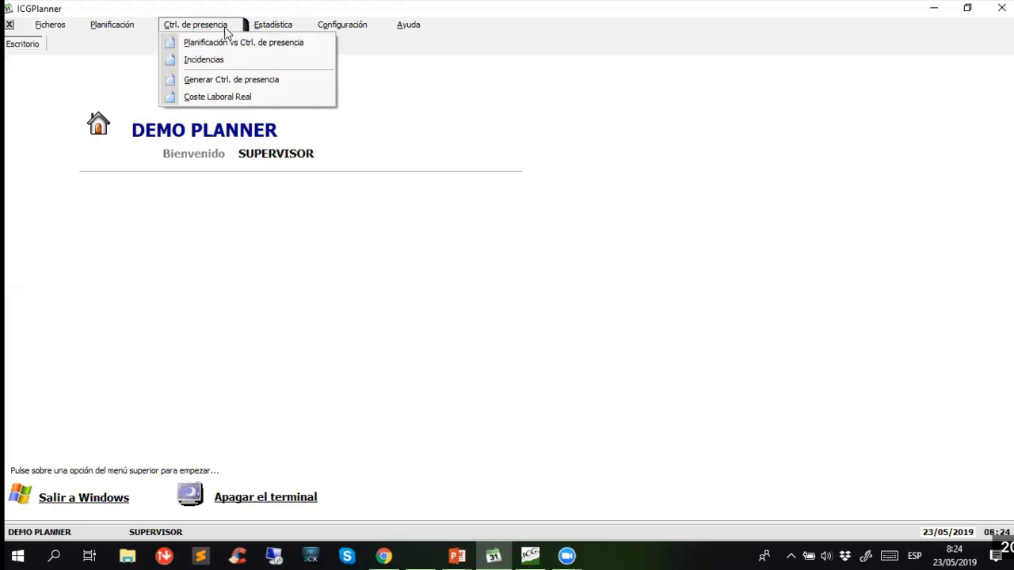
{"action": "mouse_move", "coordinate": [258, 27]}
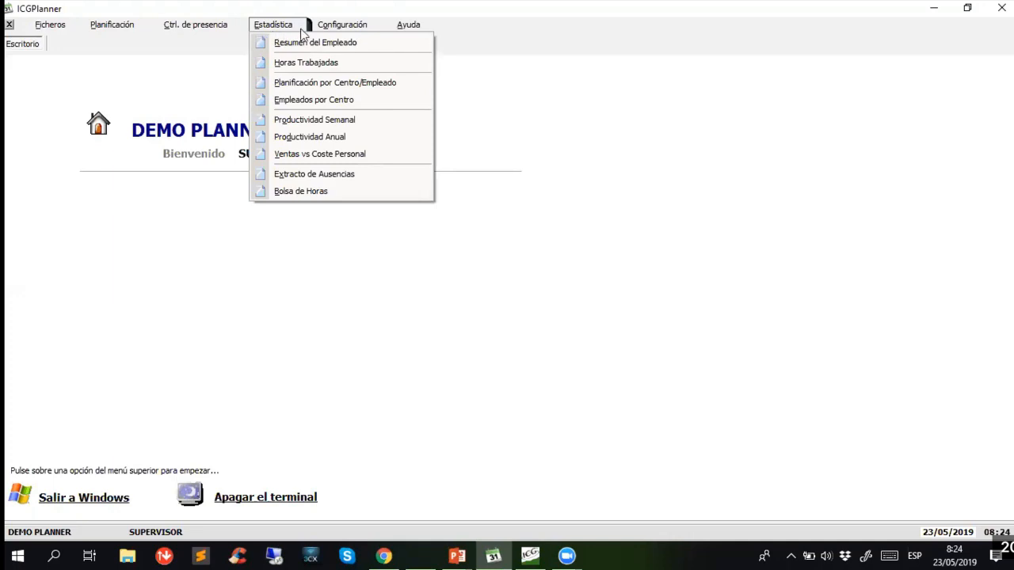
{"action": "mouse_move", "coordinate": [310, 29]}
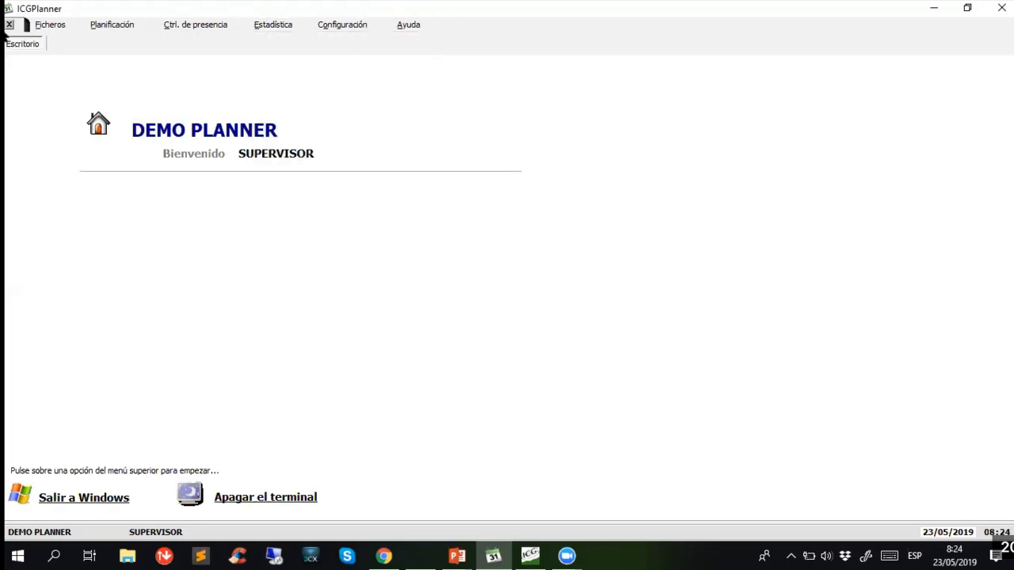
- Open the centre CIUDAD DEL RIO and show its staffing needs by day type
{"action": "mouse_move", "coordinate": [53, 27]}
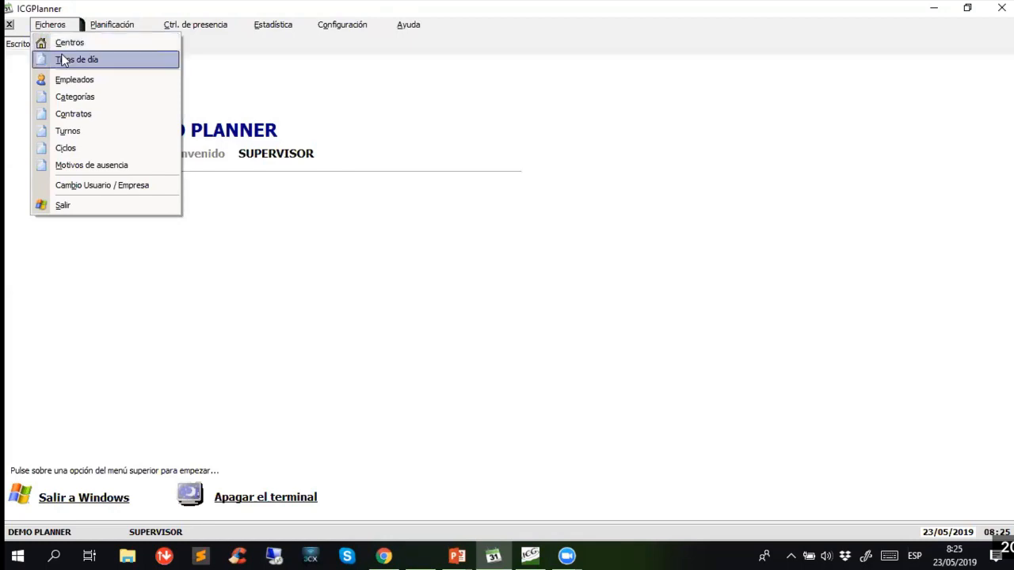
{"action": "left_click", "coordinate": [73, 45]}
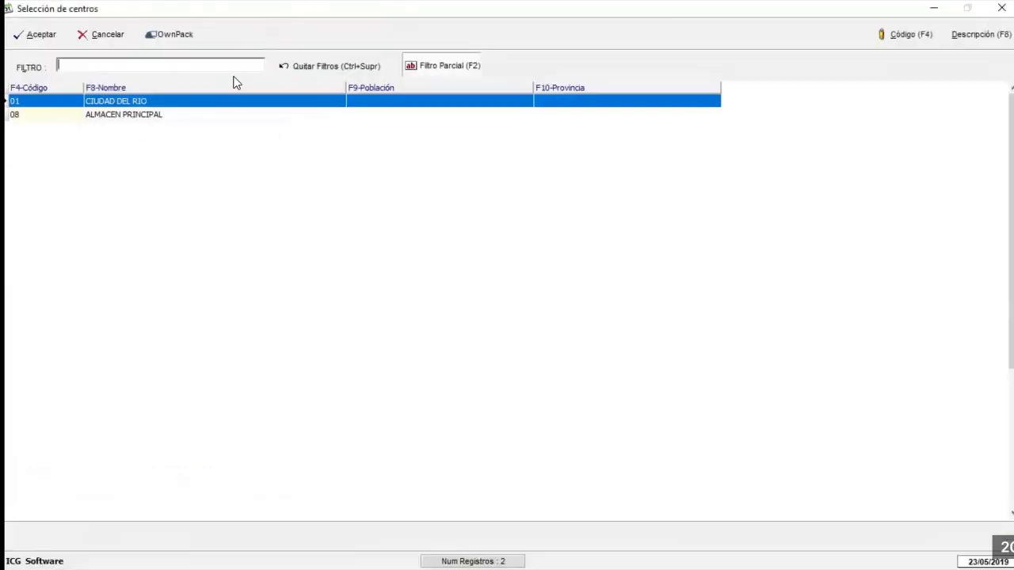
{"action": "double_click", "coordinate": [143, 104]}
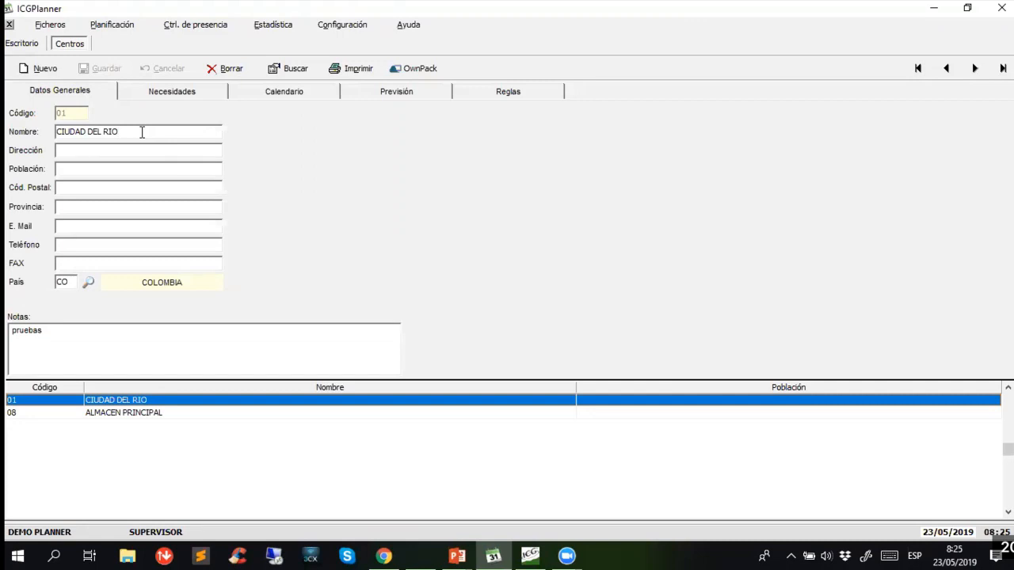
{"action": "left_click", "coordinate": [141, 132]}
{"action": "left_click", "coordinate": [164, 93]}
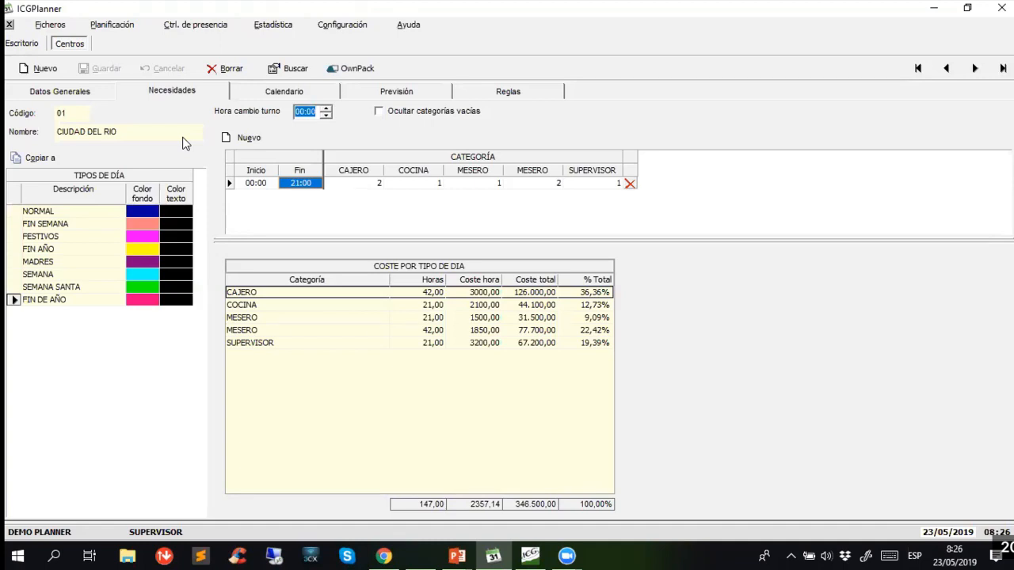
- Compare the staffing needs and costs of the day types NORMAL, FIN SEMANA, FESTIVOS, FIN AÑO, MADRES and SEMANA SANTA
{"action": "left_click", "coordinate": [60, 210]}
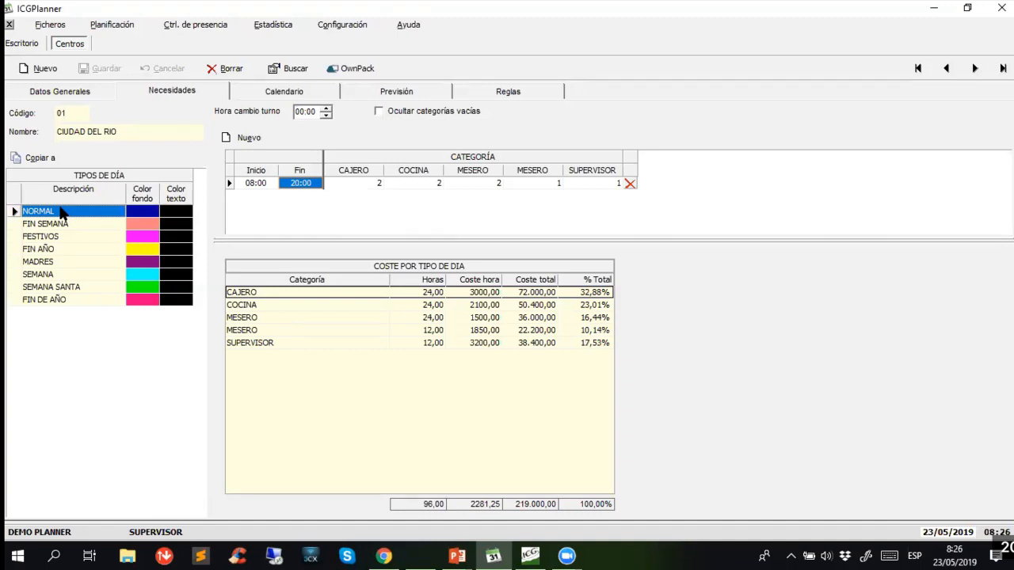
{"action": "left_click", "coordinate": [64, 225]}
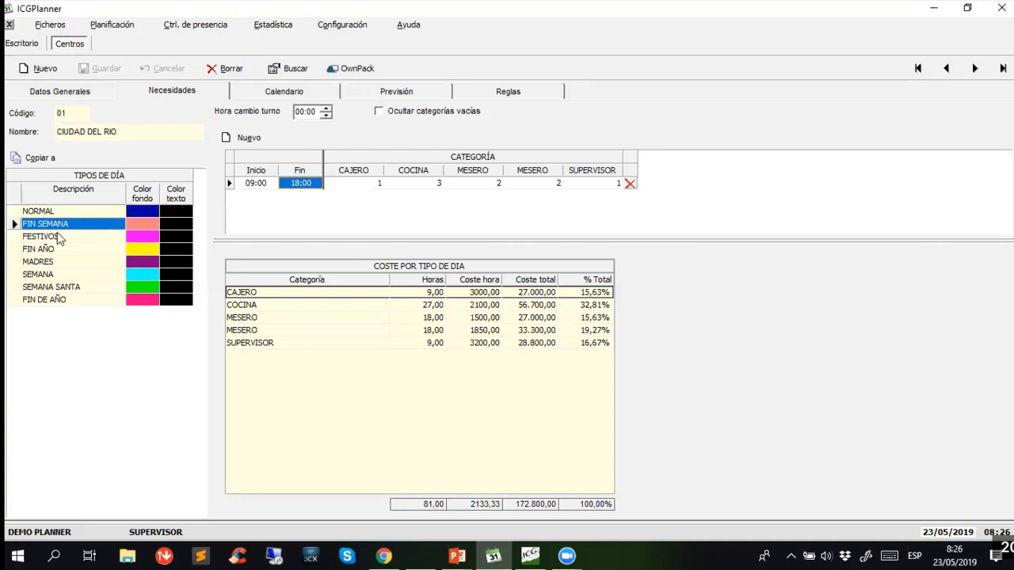
{"action": "left_click", "coordinate": [63, 241]}
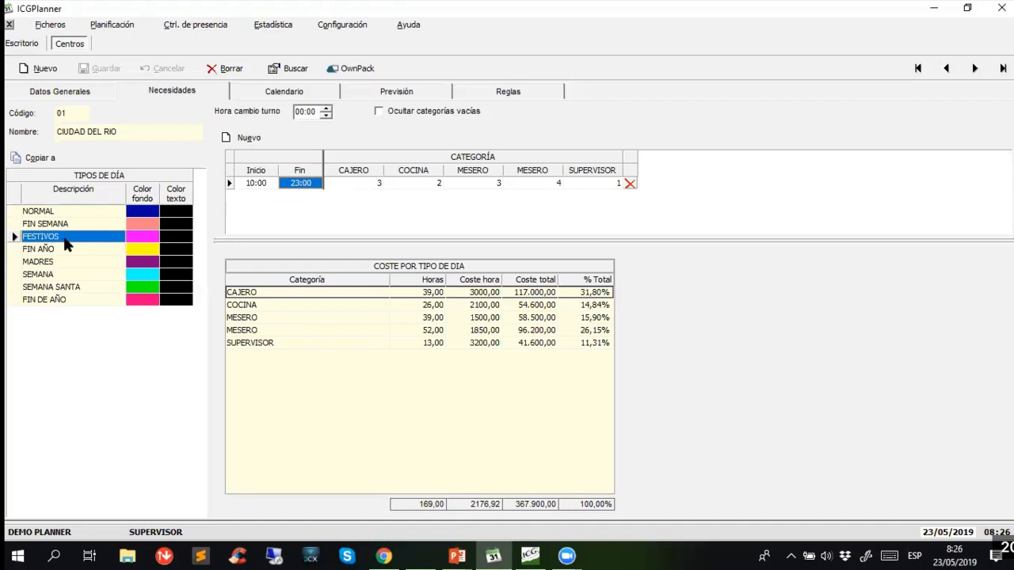
{"action": "left_click", "coordinate": [68, 250]}
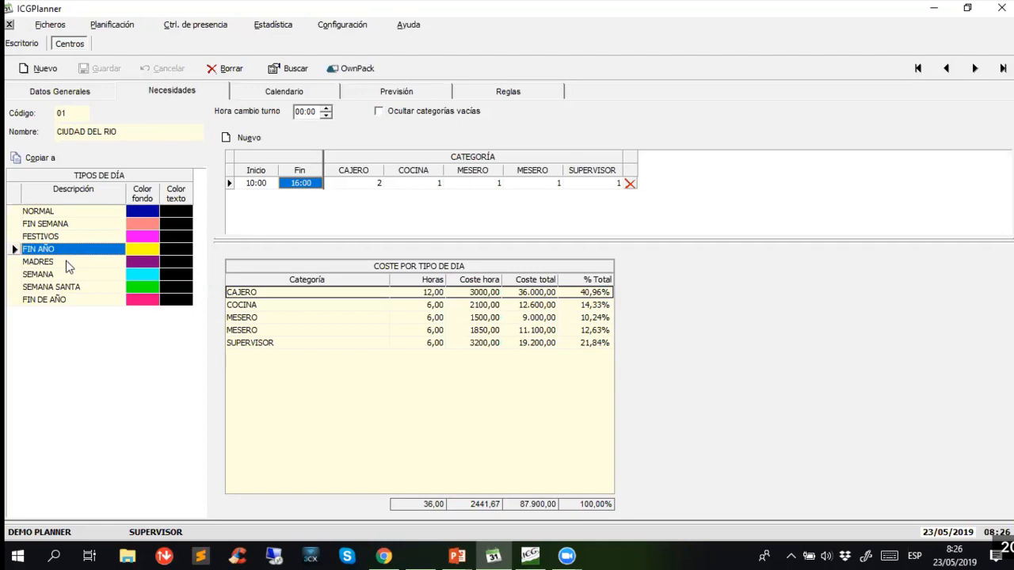
{"action": "left_click", "coordinate": [67, 262]}
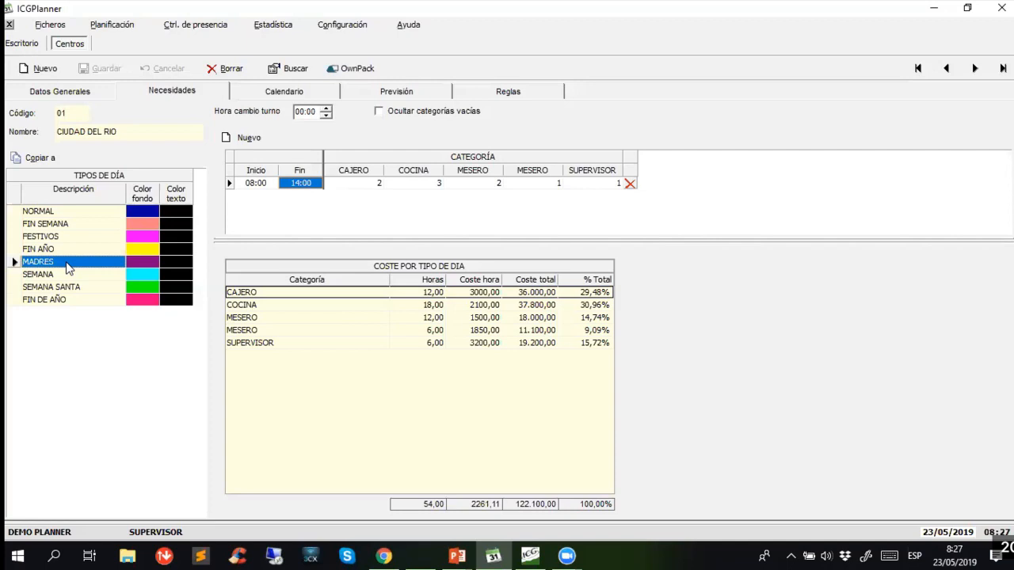
{"action": "left_click", "coordinate": [68, 287]}
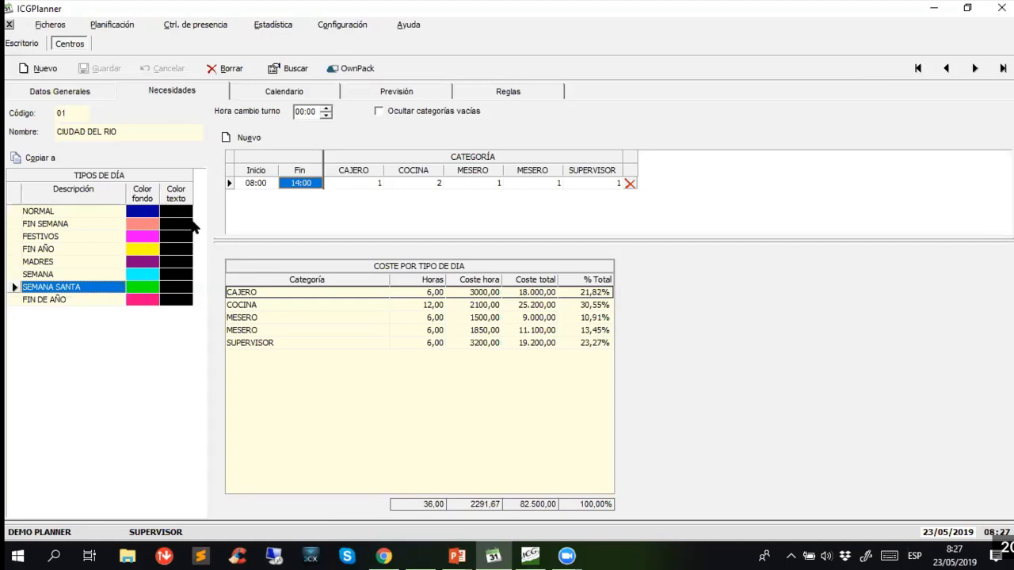
- Examine the SEMANA SANTA start and end times and the staff count required for each category
{"action": "left_click", "coordinate": [257, 183]}
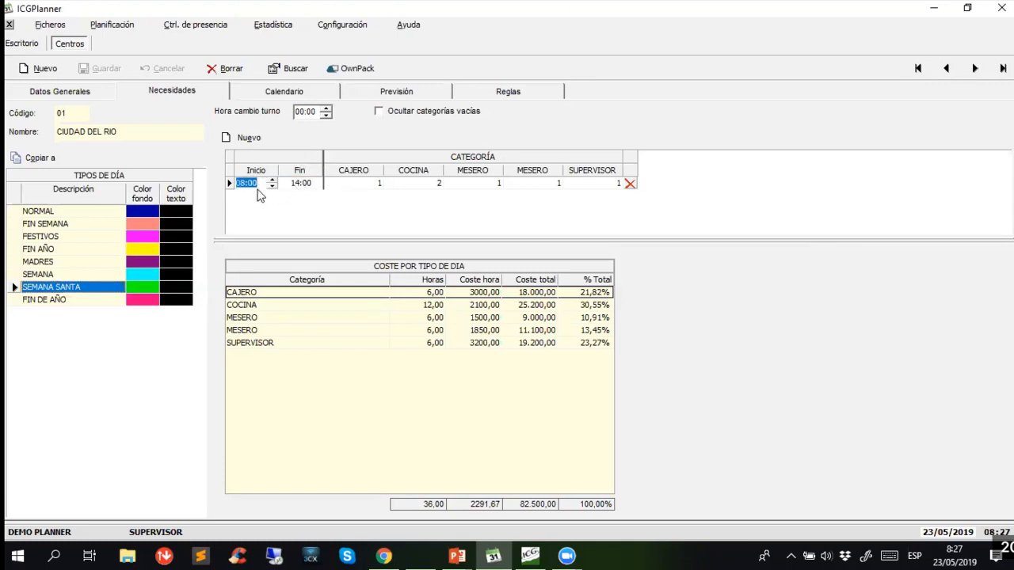
{"action": "left_click", "coordinate": [309, 184]}
{"action": "left_click", "coordinate": [357, 183]}
{"action": "left_click", "coordinate": [418, 185]}
{"action": "left_click", "coordinate": [477, 183]}
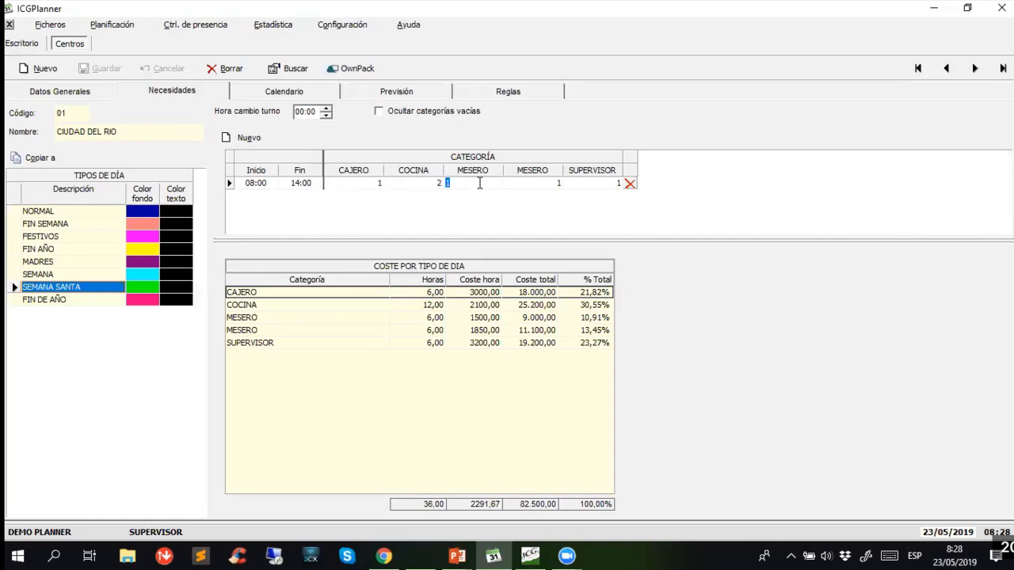
{"action": "left_click", "coordinate": [542, 187]}
{"action": "left_click", "coordinate": [602, 187]}
{"action": "left_click", "coordinate": [67, 288]}
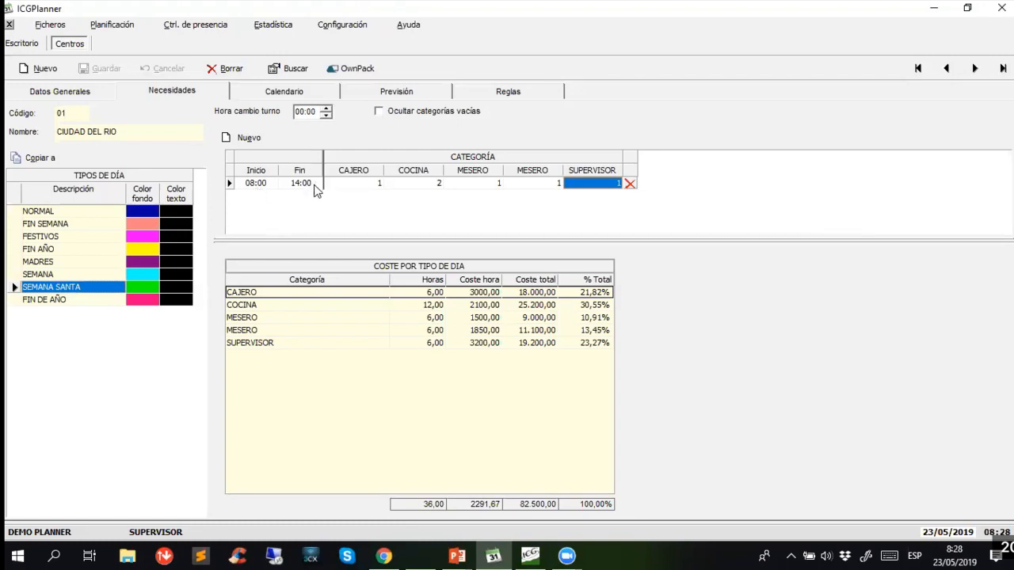
- Examine the NORMAL day type's staff count for each category, from CAJERO through SUPERVISOR
{"action": "left_click", "coordinate": [51, 212]}
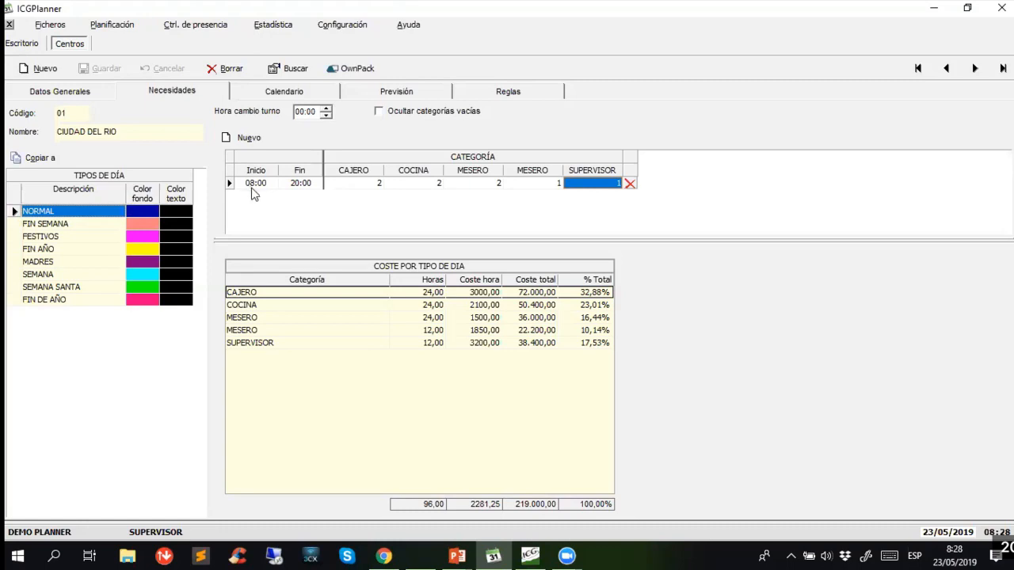
{"action": "left_click", "coordinate": [364, 187]}
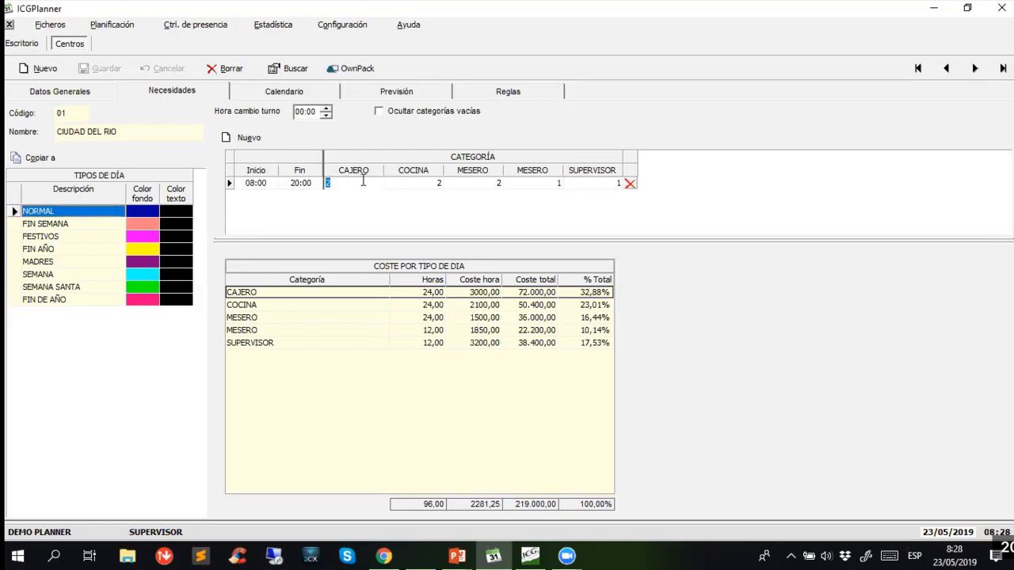
{"action": "left_click", "coordinate": [424, 185]}
{"action": "left_click", "coordinate": [476, 187]}
{"action": "left_click", "coordinate": [548, 189]}
{"action": "left_click", "coordinate": [584, 185]}
{"action": "left_click", "coordinate": [357, 185]}
{"action": "left_click", "coordinate": [411, 189]}
- Set the NORMAL day type's CAJERO requirement to 3 and check its hours and cost
{"action": "left_click", "coordinate": [354, 186]}
{"action": "type", "text": "3"}
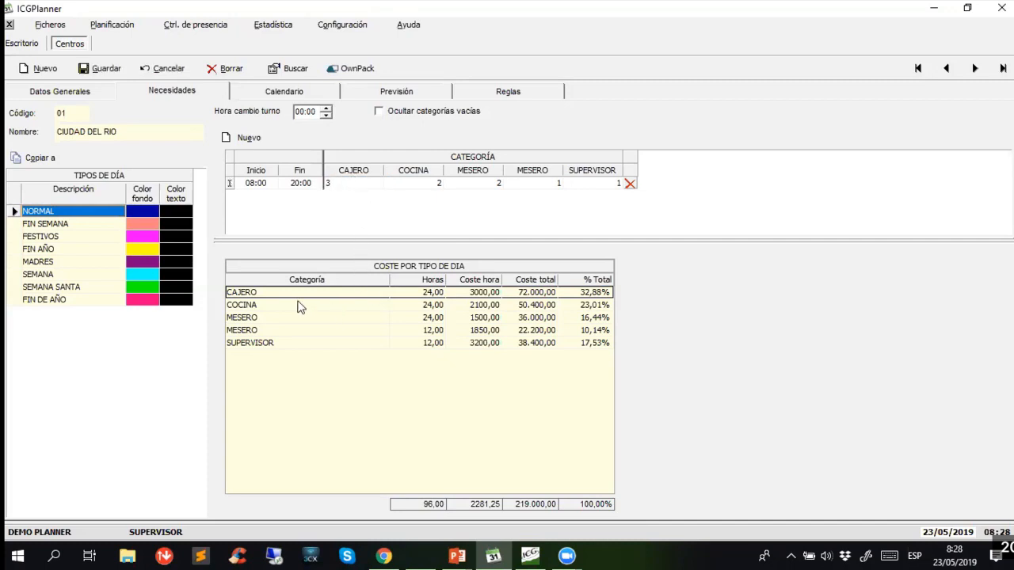
{"action": "key", "text": "Tab"}
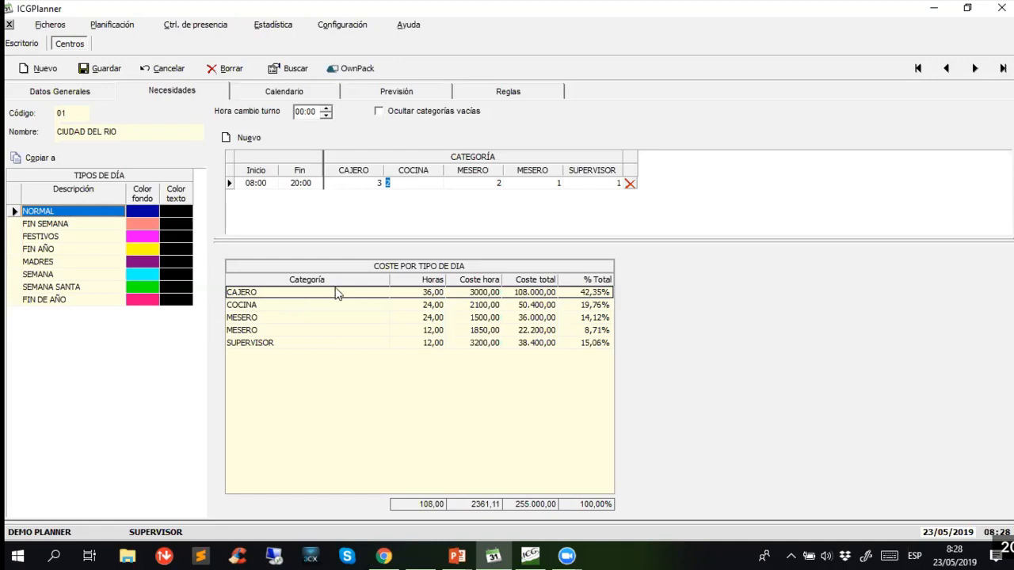
{"action": "left_click", "coordinate": [475, 296]}
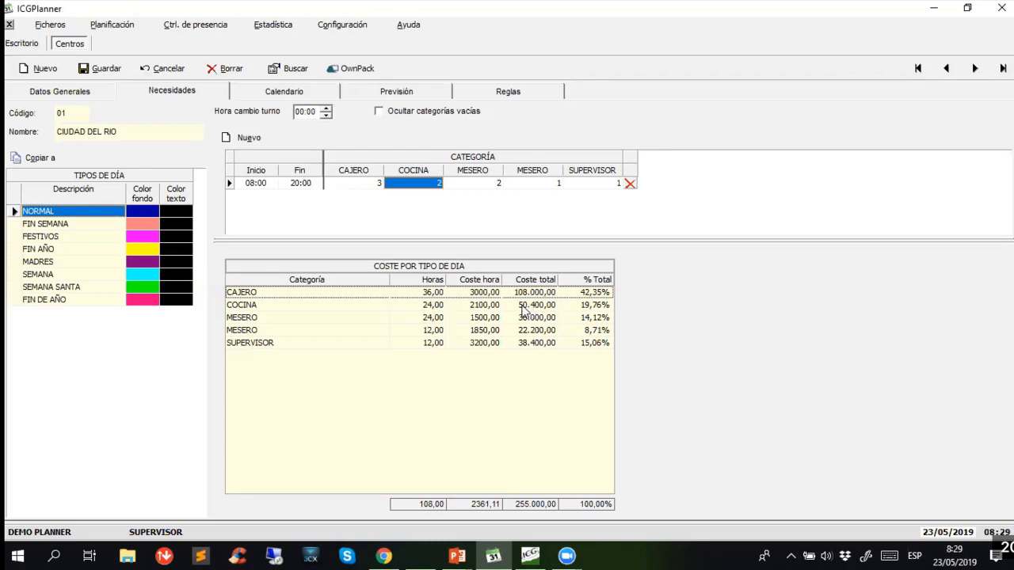
- Set the NORMAL day type's CAJERO requirement back to 2
{"action": "left_click", "coordinate": [370, 185]}
{"action": "type", "text": "2"}
{"action": "key", "text": "Tab"}
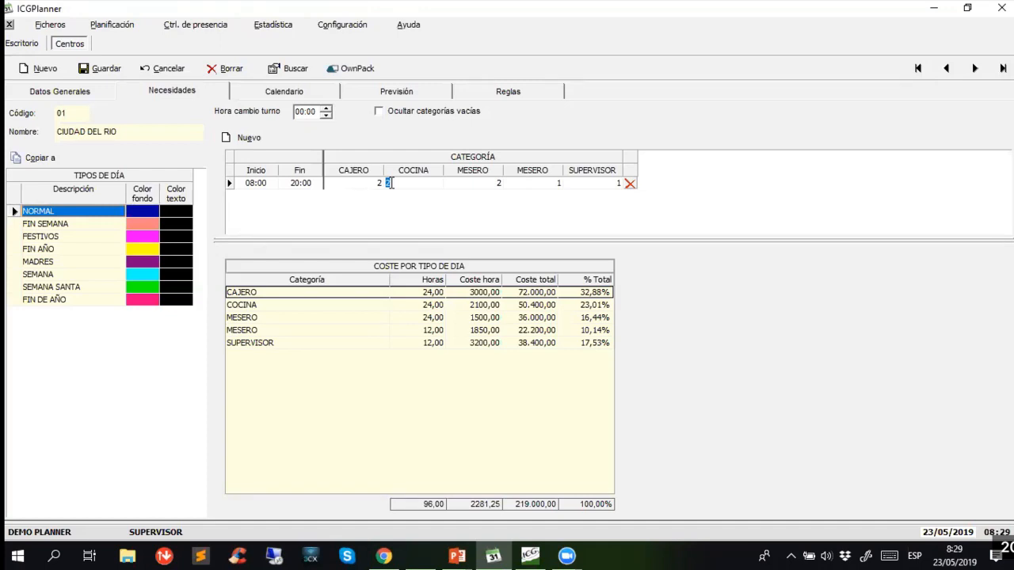
- Show the centre's 2019 calendar and review how the FESTIVOS, MADRES and SEMANA day types are distributed
{"action": "left_click", "coordinate": [285, 93]}
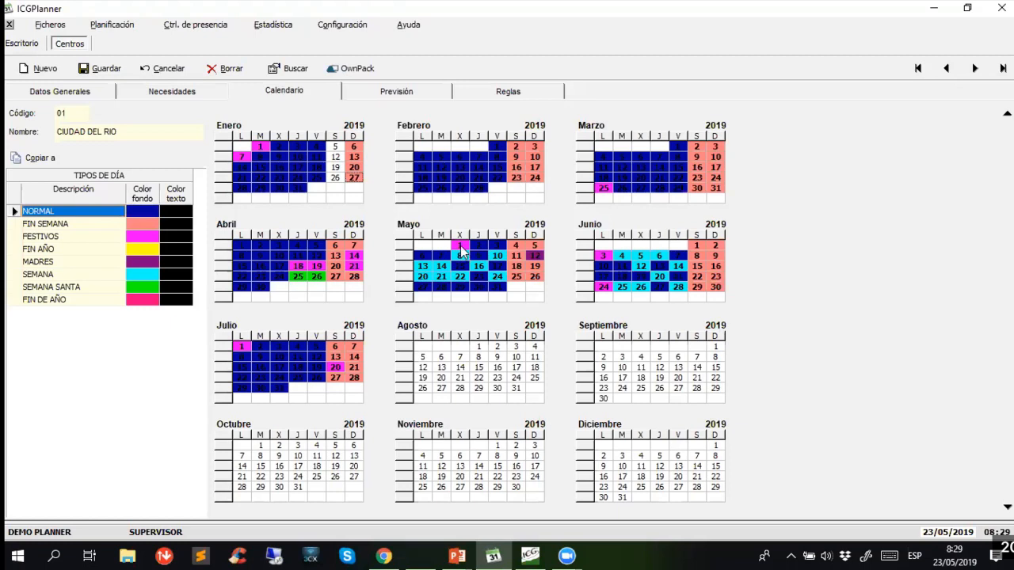
{"action": "left_click", "coordinate": [56, 237]}
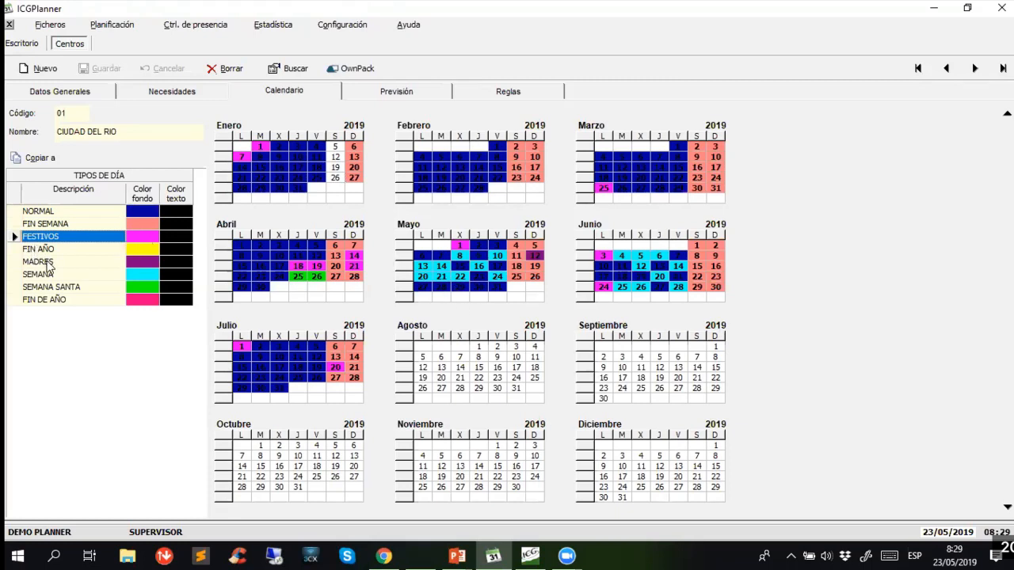
{"action": "left_click", "coordinate": [46, 262]}
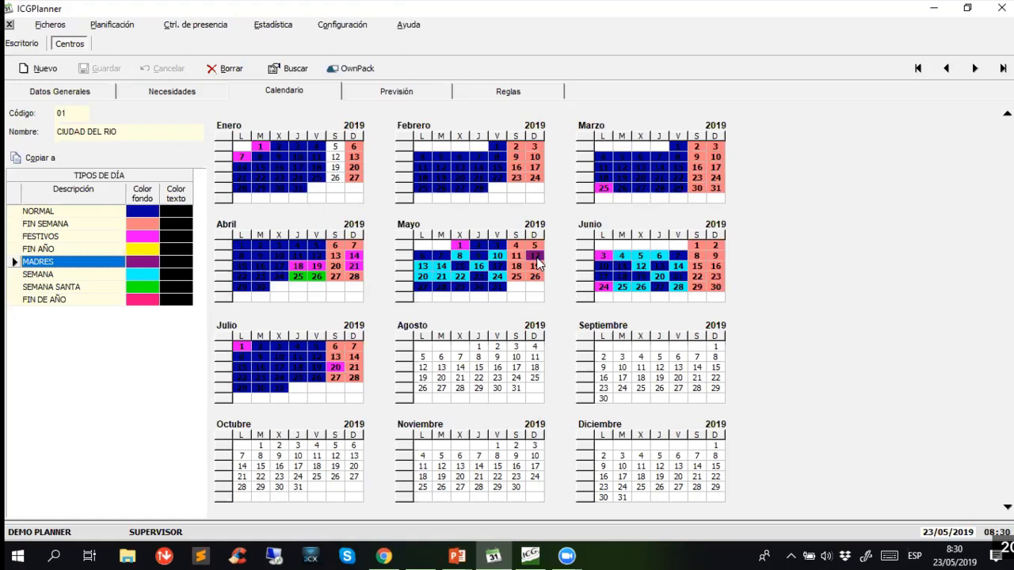
{"action": "left_click", "coordinate": [28, 275]}
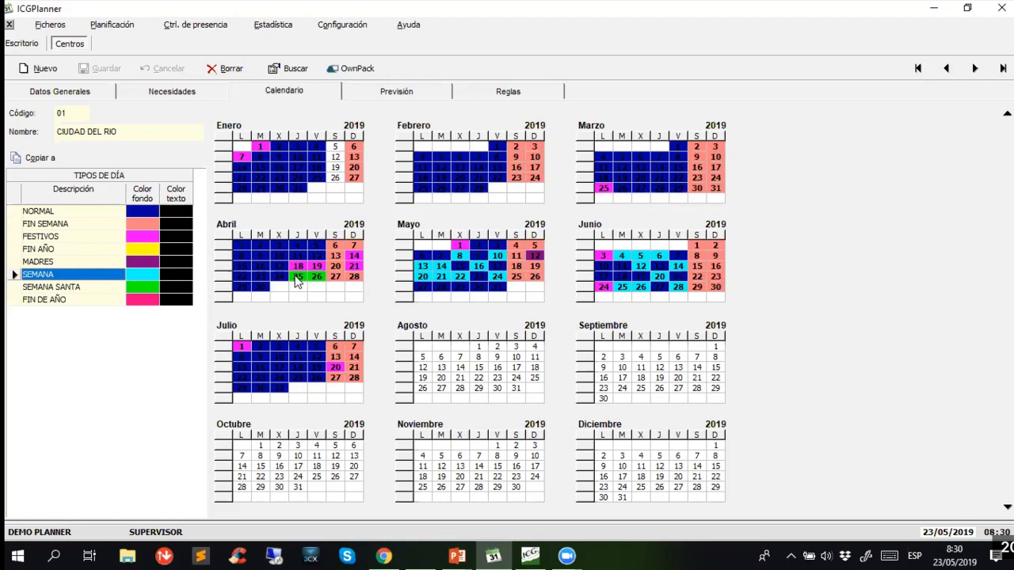
- Review the centre's sales and cost forecast and calendar rules, return to its staffing needs, and close the centre
{"action": "left_click", "coordinate": [411, 95]}
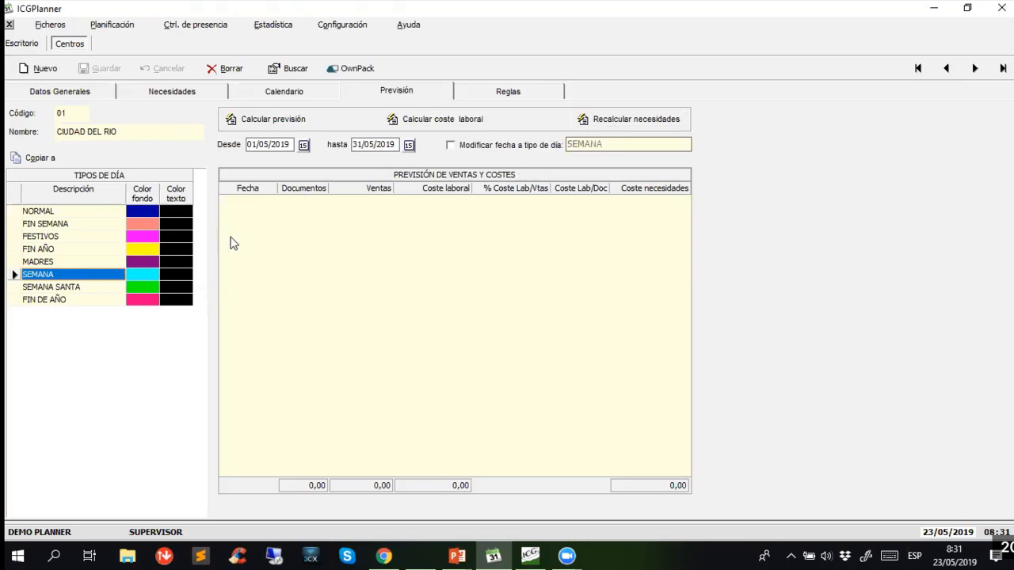
{"action": "left_click", "coordinate": [485, 95]}
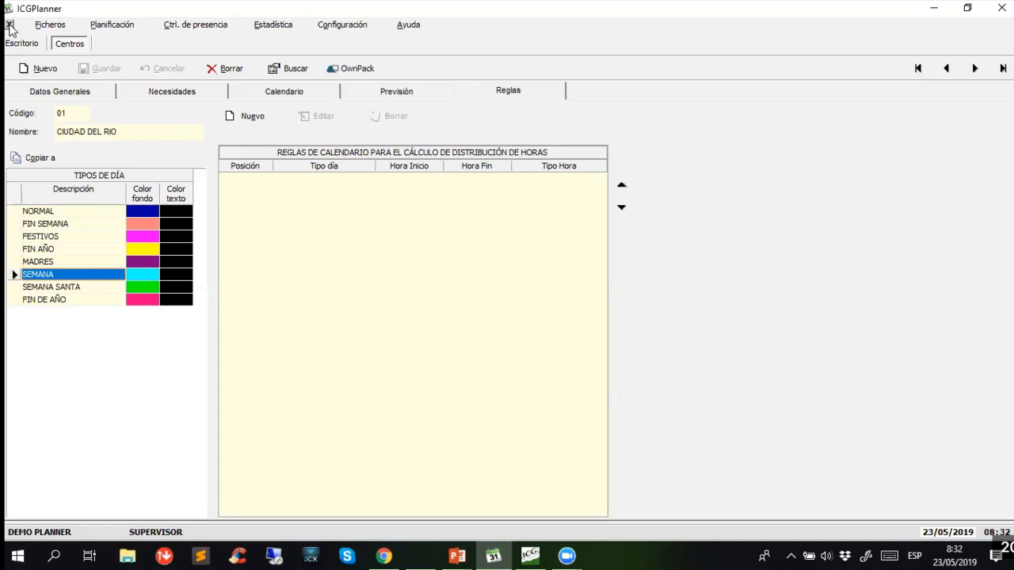
{"action": "left_click", "coordinate": [148, 91]}
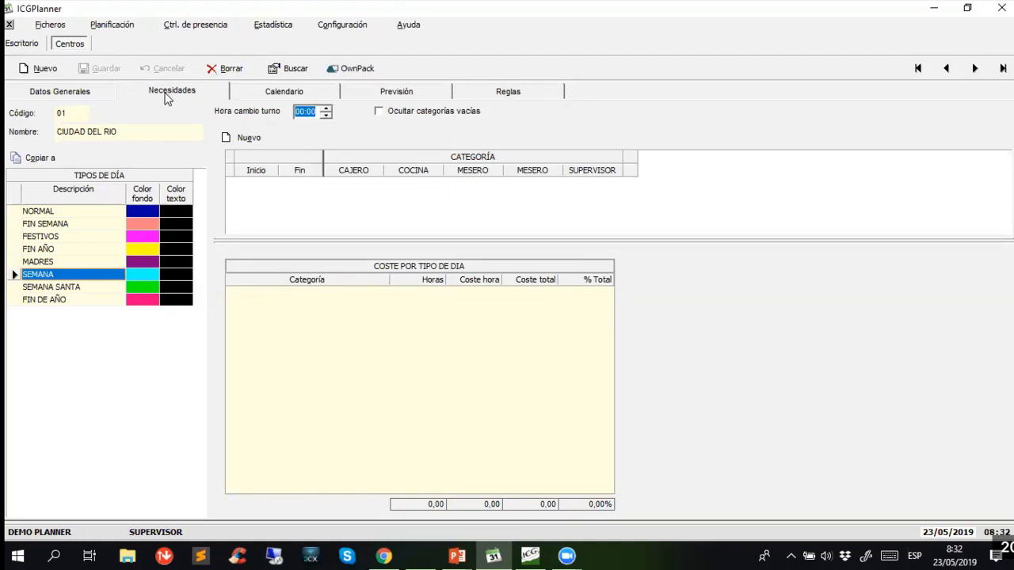
{"action": "left_click", "coordinate": [10, 25]}
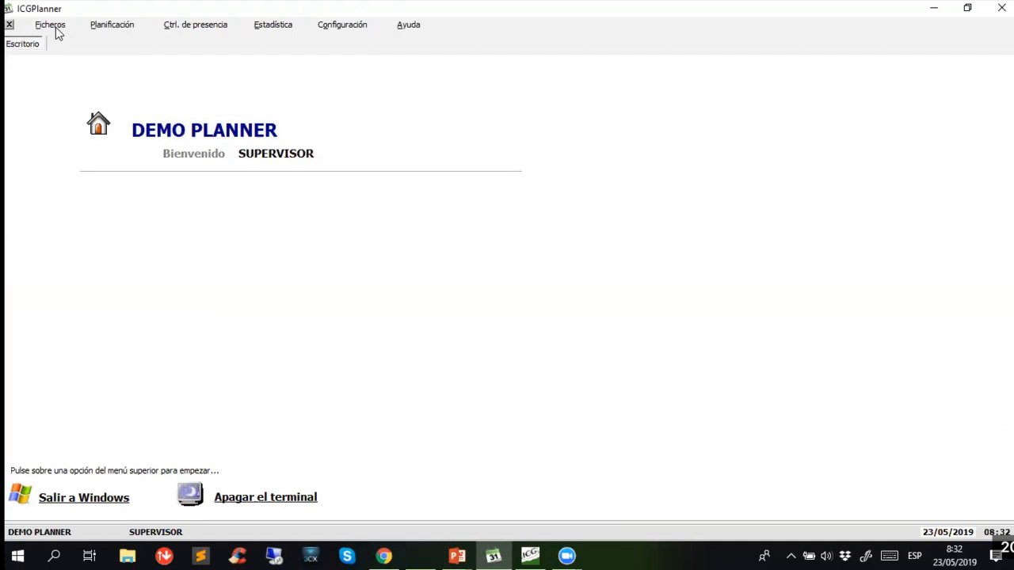
- Open the record of the first cashier in the employee list
{"action": "left_click", "coordinate": [54, 27]}
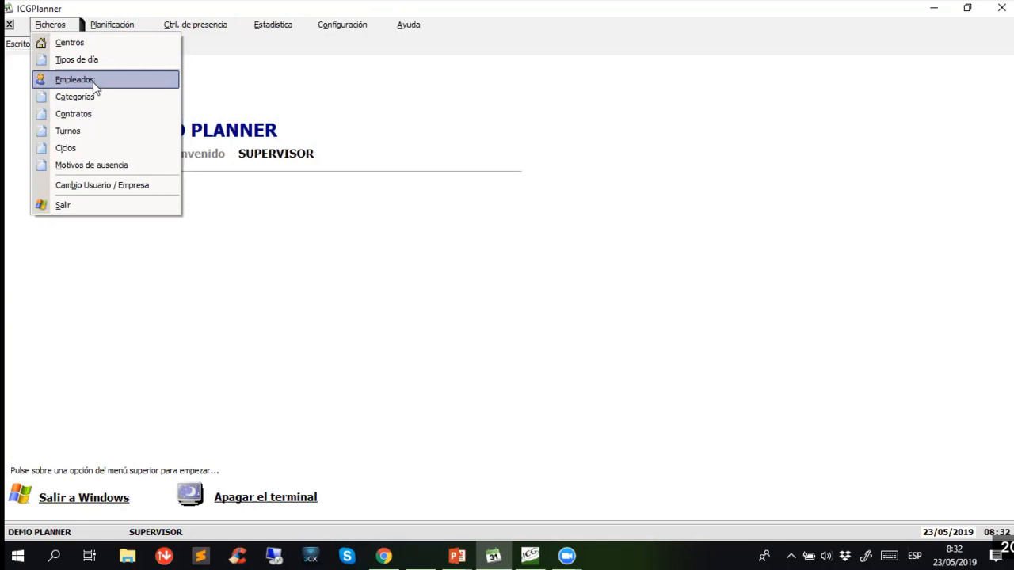
{"action": "left_click", "coordinate": [92, 81]}
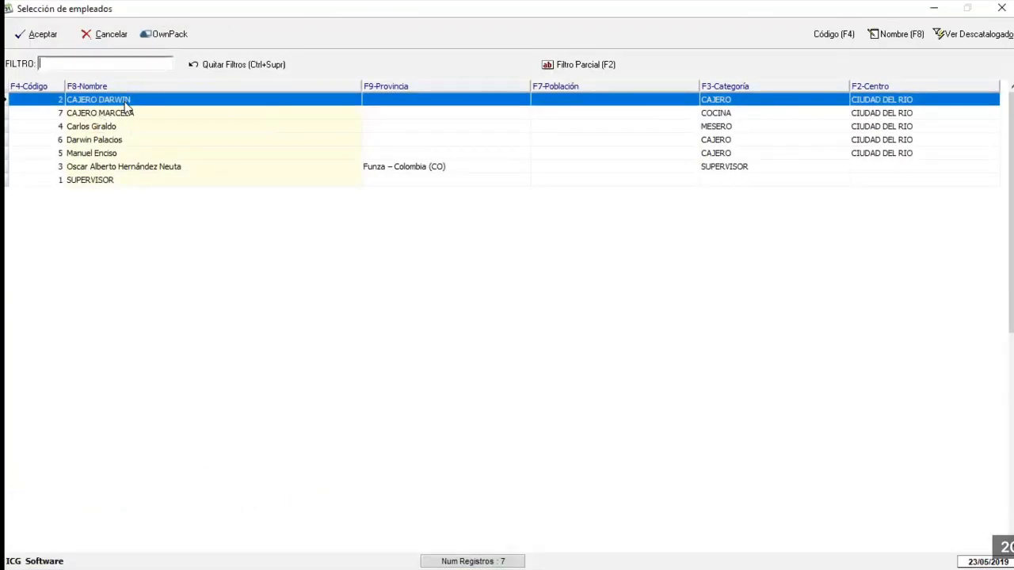
{"action": "double_click", "coordinate": [126, 103]}
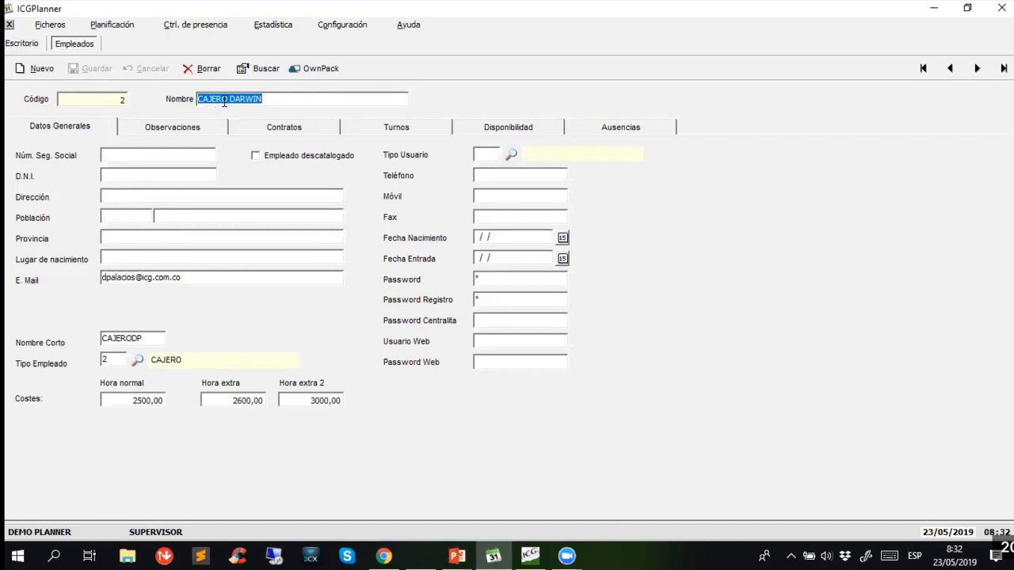
- Examine the cashier's e-mail field and the normal, extra and extra 2 hourly costs
{"action": "left_click_drag", "start_coordinate": [208, 276], "coordinate": [133, 283]}
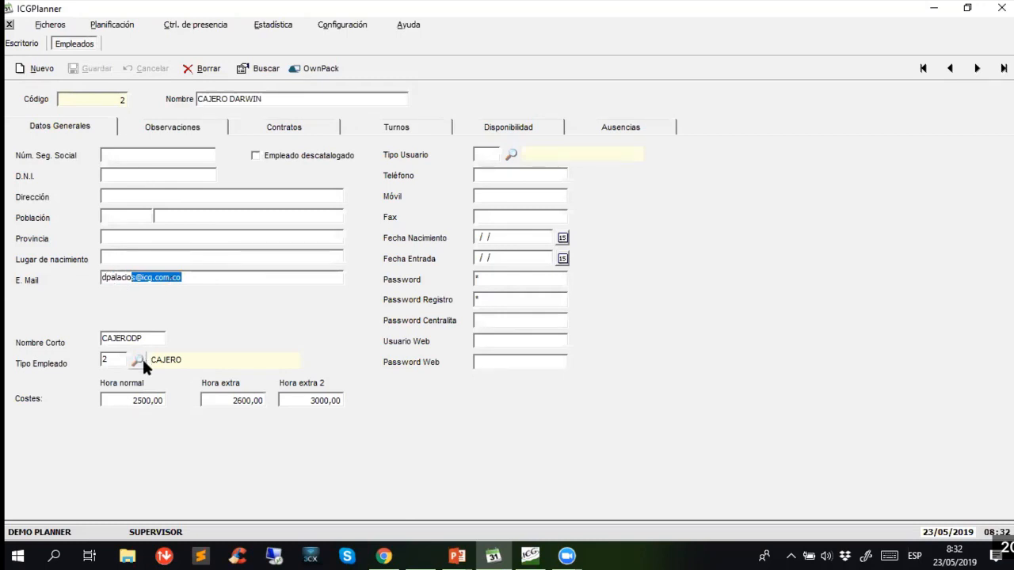
{"action": "left_click", "coordinate": [123, 401]}
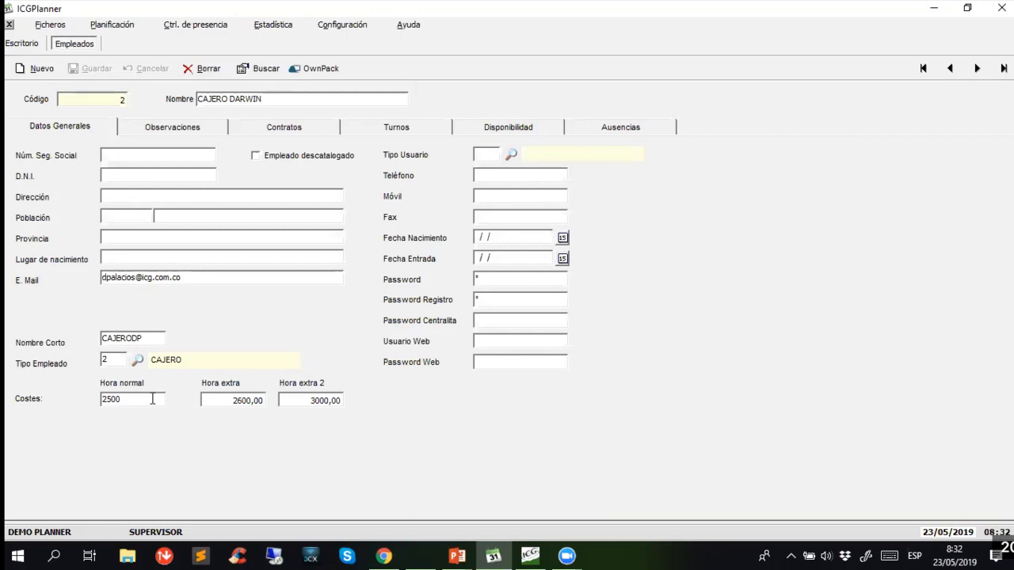
{"action": "left_click_drag", "start_coordinate": [153, 399], "coordinate": [83, 397]}
{"action": "left_click", "coordinate": [226, 400]}
{"action": "double_click", "coordinate": [212, 400]}
{"action": "left_click", "coordinate": [289, 400]}
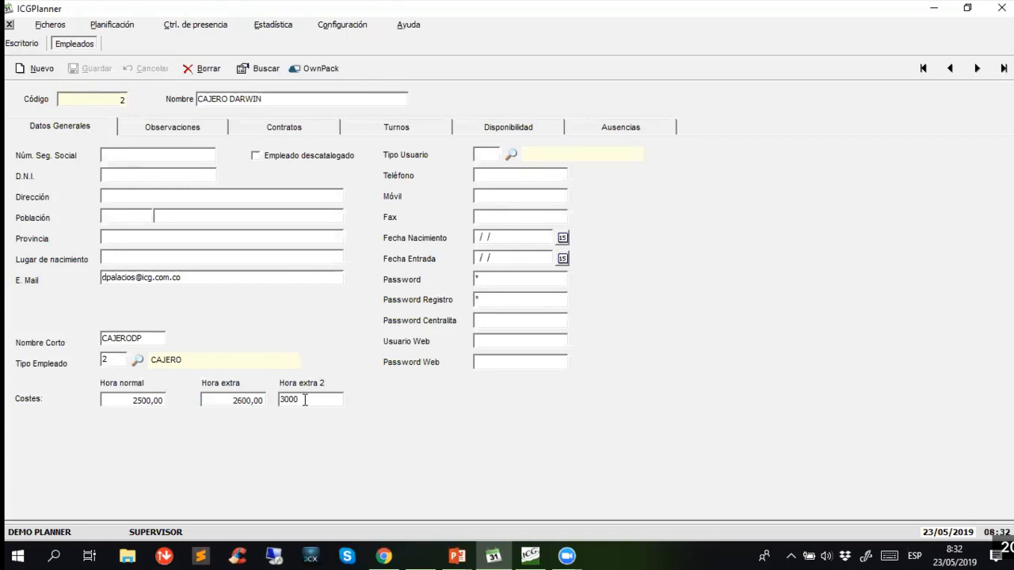
{"action": "double_click", "coordinate": [278, 400]}
- Check the cashier's observations and examine the contract's available types, daily hours and weekly hours
{"action": "left_click", "coordinate": [187, 129]}
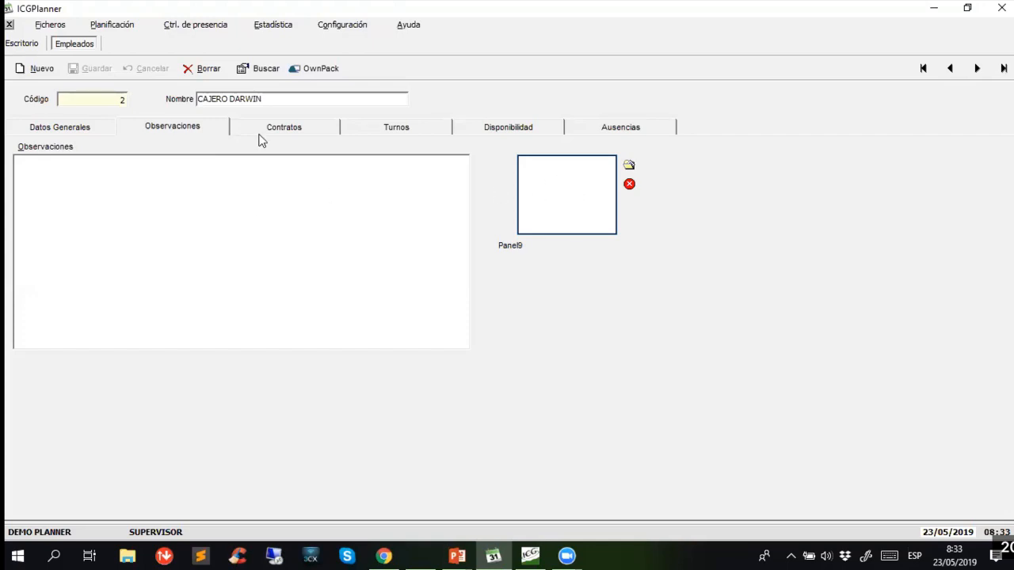
{"action": "left_click", "coordinate": [285, 131]}
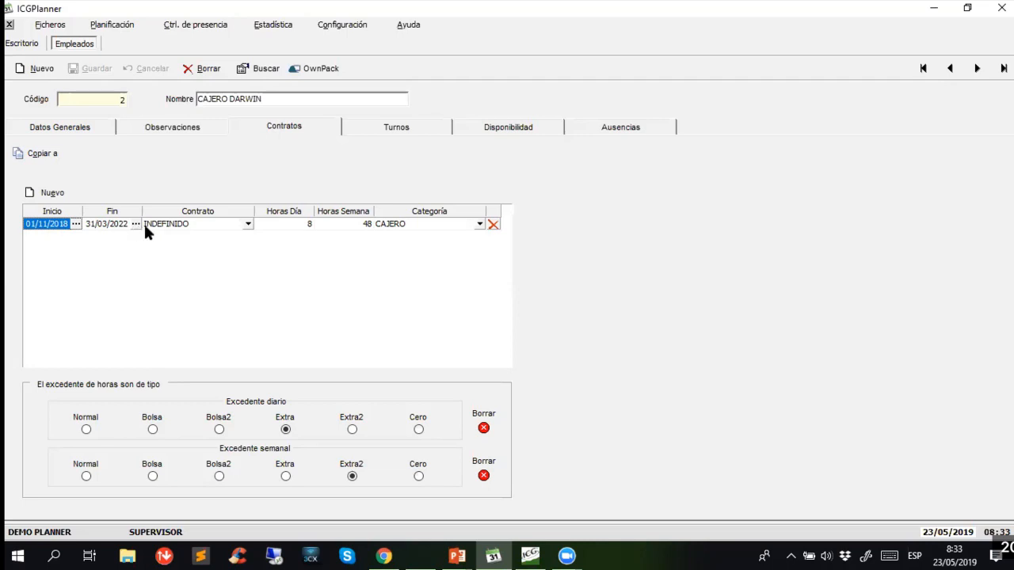
{"action": "left_click", "coordinate": [248, 224]}
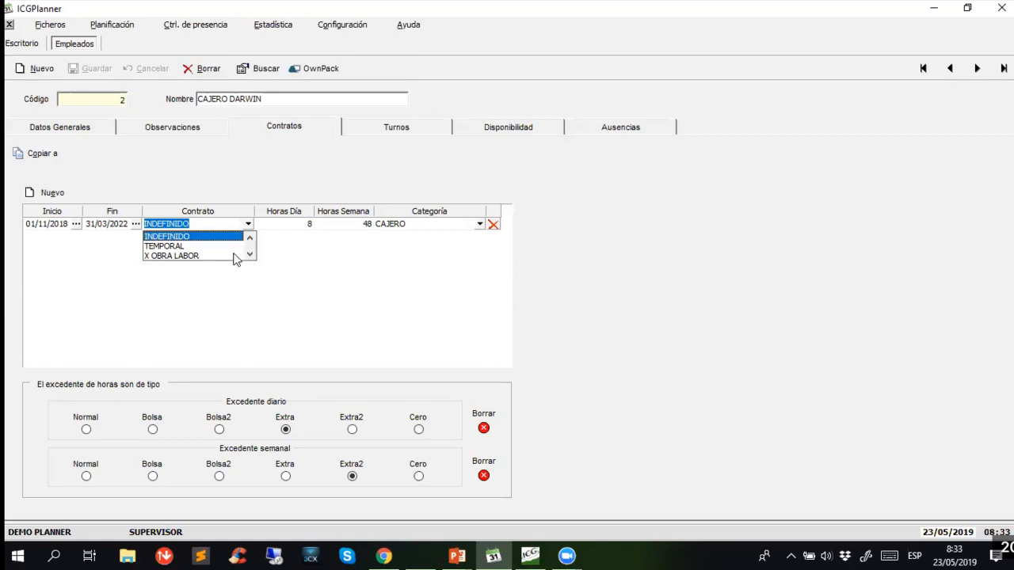
{"action": "left_click", "coordinate": [248, 199]}
{"action": "left_click", "coordinate": [290, 227]}
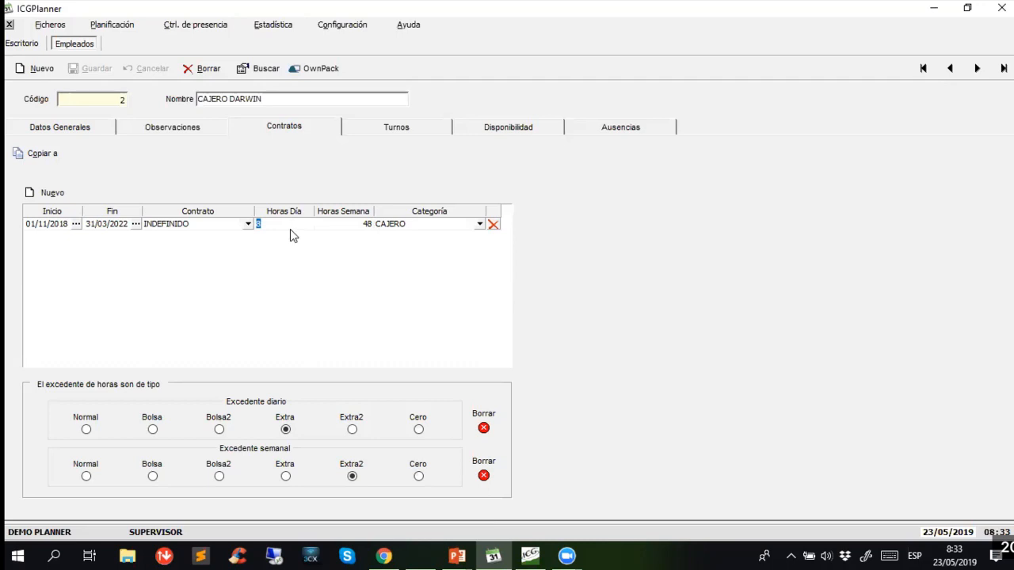
{"action": "left_click", "coordinate": [343, 226]}
{"action": "left_click", "coordinate": [401, 129]}
{"action": "left_click", "coordinate": [313, 130]}
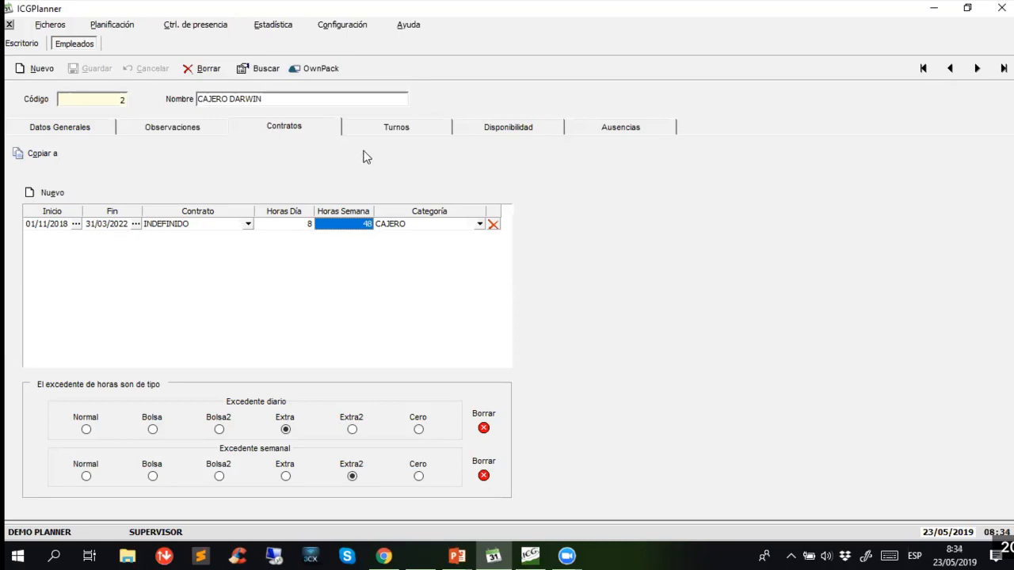
- Examine the cashier's shift calendar and compare the schedules of TURNO 1, TURNO 2 and TURNO 3
{"action": "left_click", "coordinate": [382, 131]}
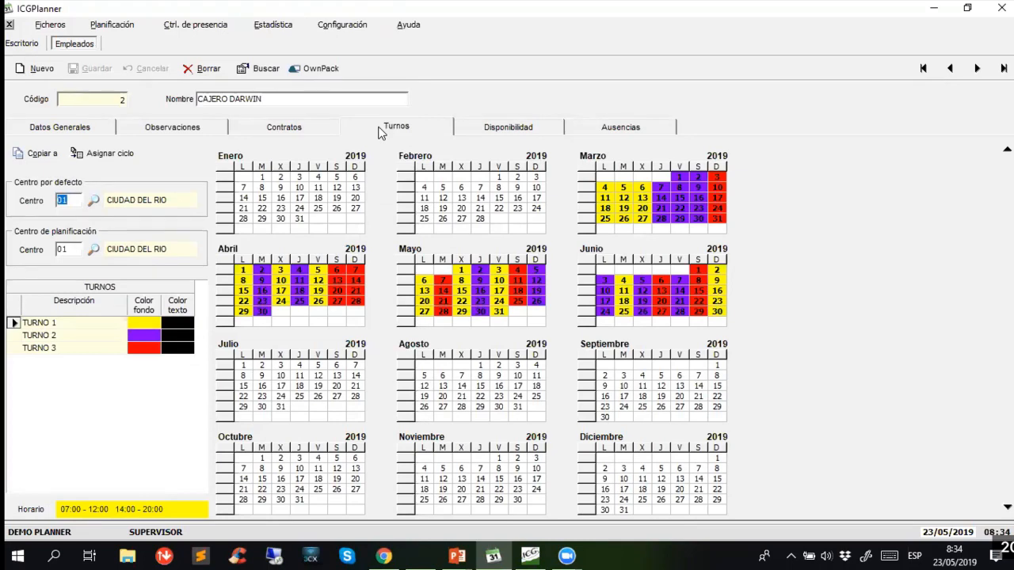
{"action": "left_click", "coordinate": [84, 322]}
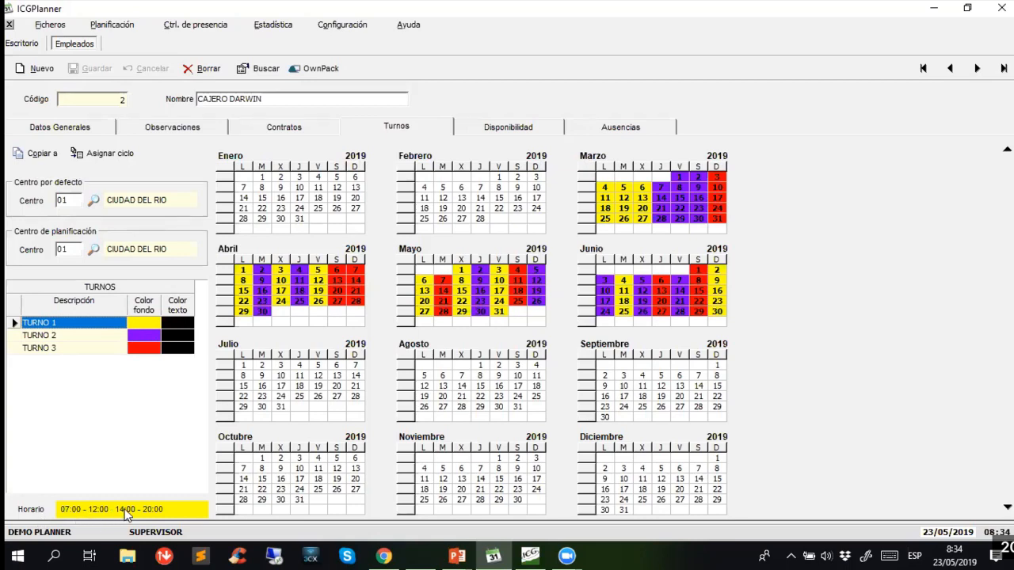
{"action": "left_click", "coordinate": [54, 335]}
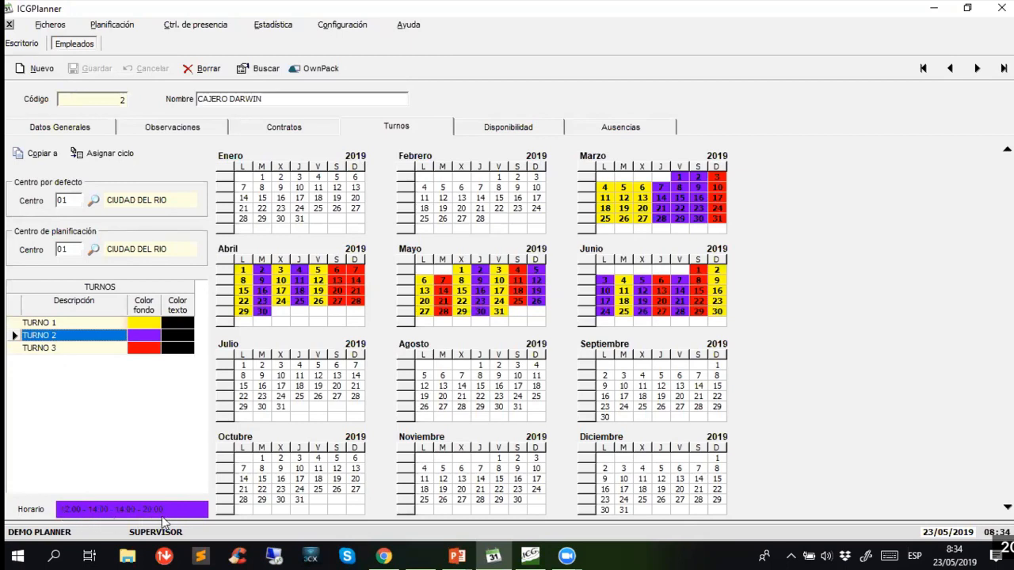
{"action": "left_click", "coordinate": [84, 349]}
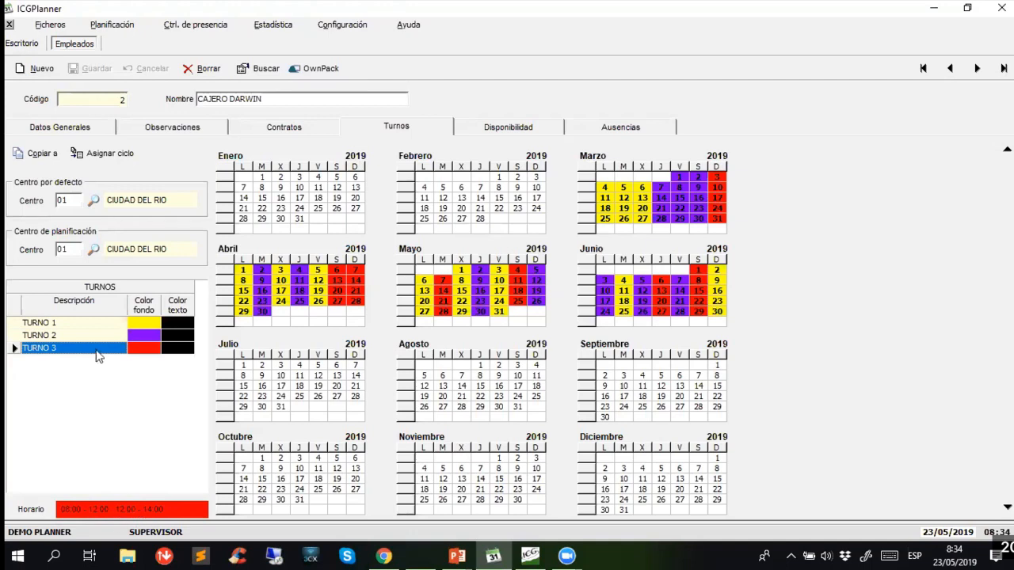
{"action": "left_click", "coordinate": [83, 323]}
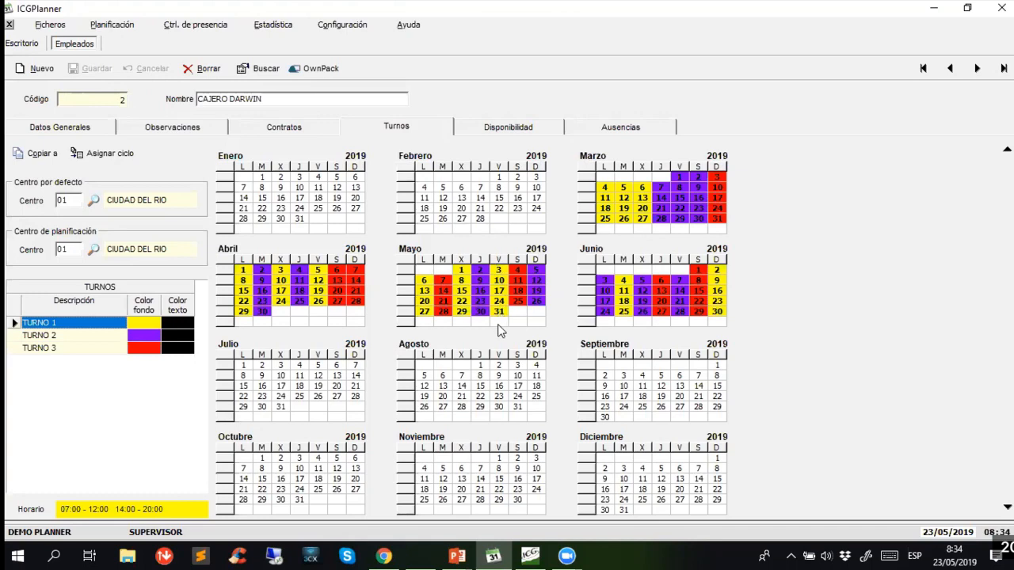
{"action": "left_click", "coordinate": [67, 336]}
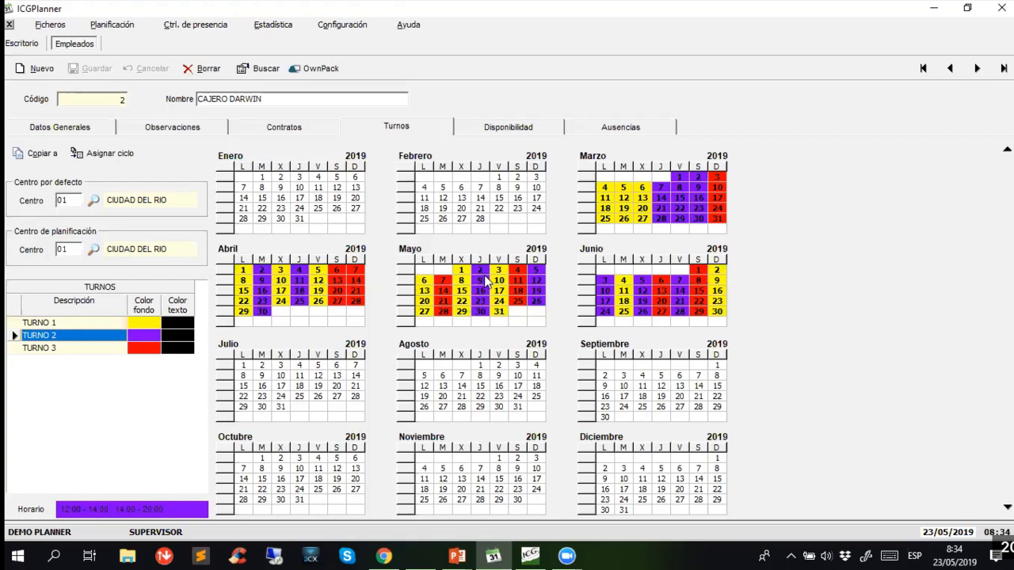
{"action": "left_click", "coordinate": [92, 349]}
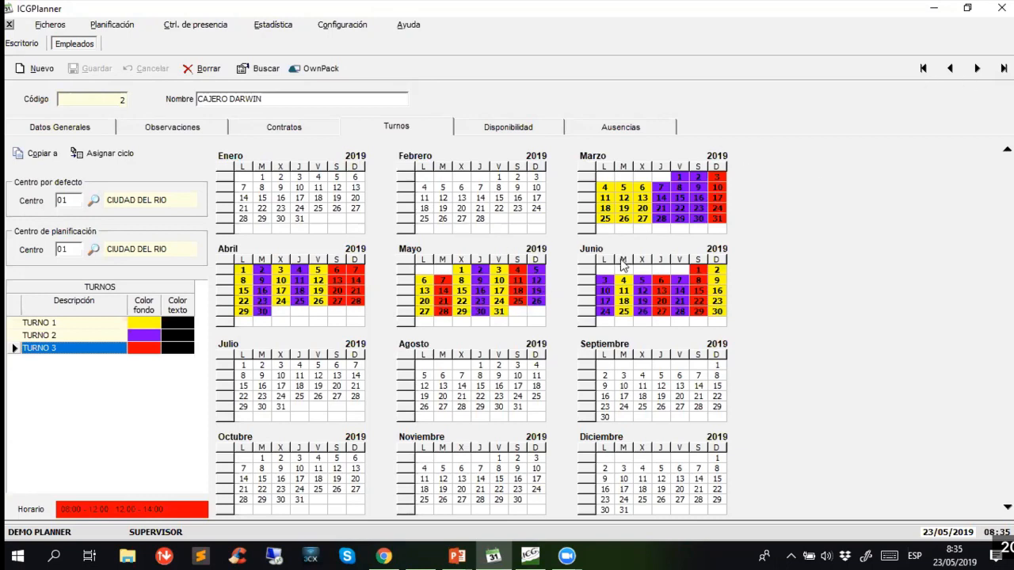
- Review the cashier's weekly availability and recorded absences, and list the available absence reasons
{"action": "left_click", "coordinate": [481, 129]}
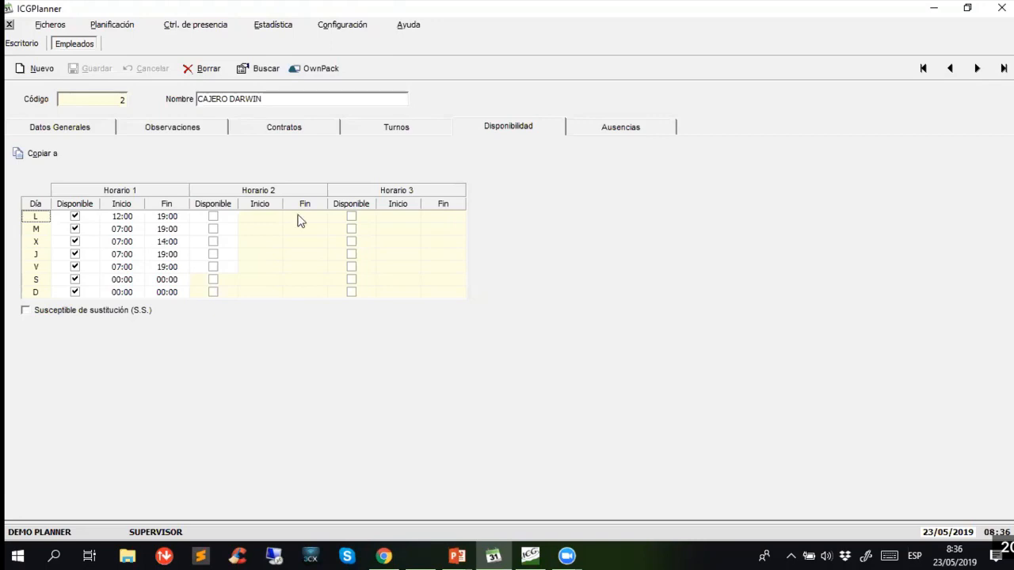
{"action": "left_click", "coordinate": [608, 127]}
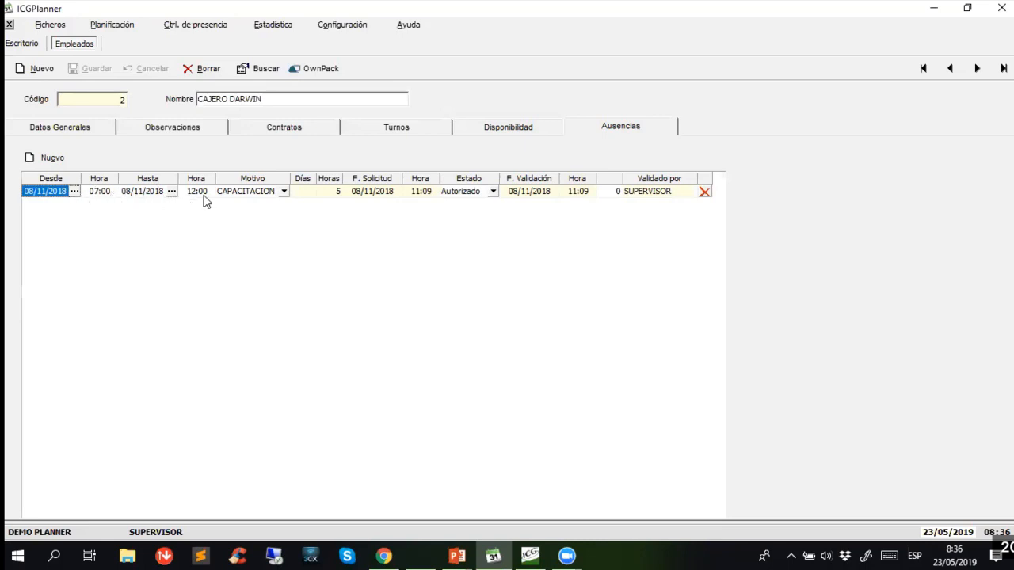
{"action": "left_click", "coordinate": [283, 192]}
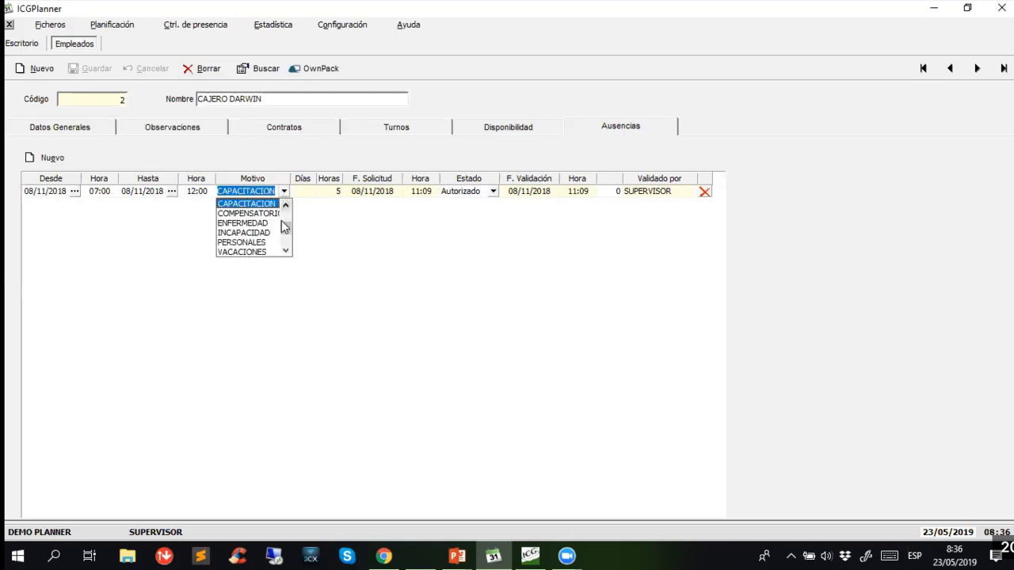
- Review the remaining absence reasons and the available authorization statuses for the cashier's recorded absence
{"action": "left_click_drag", "start_coordinate": [286, 225], "coordinate": [286, 211]}
{"action": "left_click", "coordinate": [327, 156]}
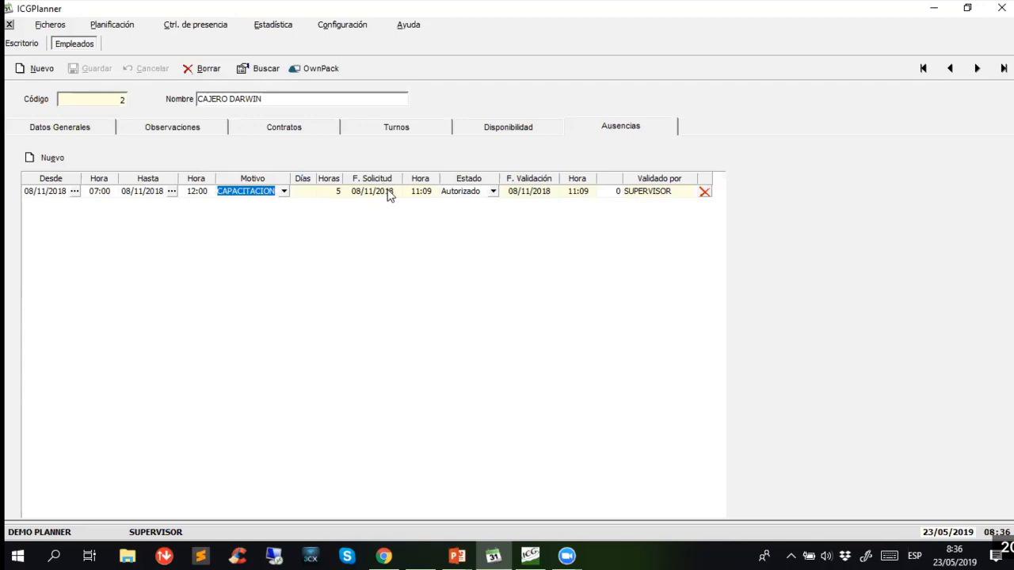
{"action": "left_click", "coordinate": [492, 191]}
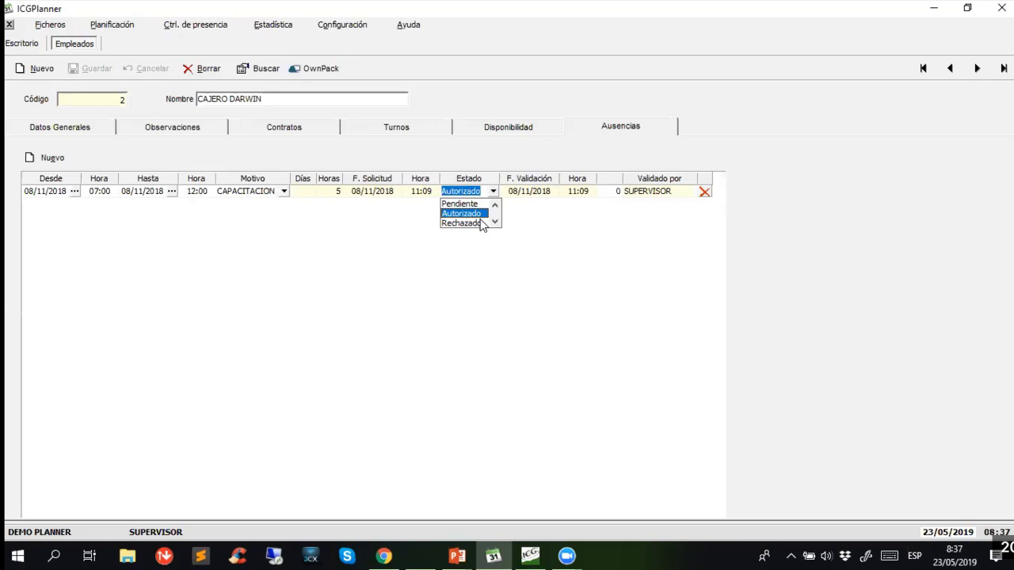
{"action": "left_click", "coordinate": [547, 150]}
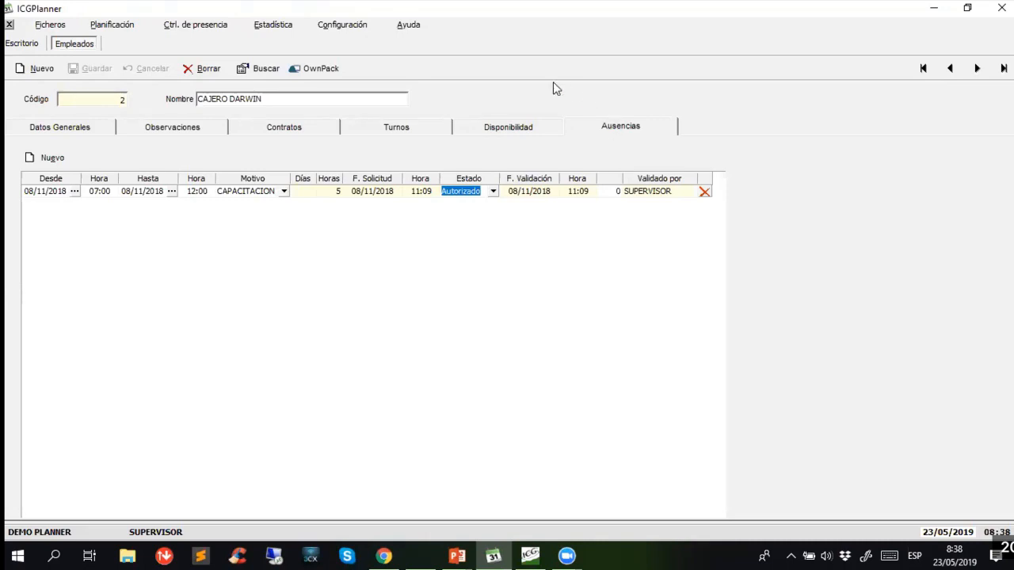
- Close the employee records and open the weekly planning for centre 01, CIUDAD DEL RIO
{"action": "left_click", "coordinate": [9, 25]}
{"action": "left_click", "coordinate": [63, 27]}
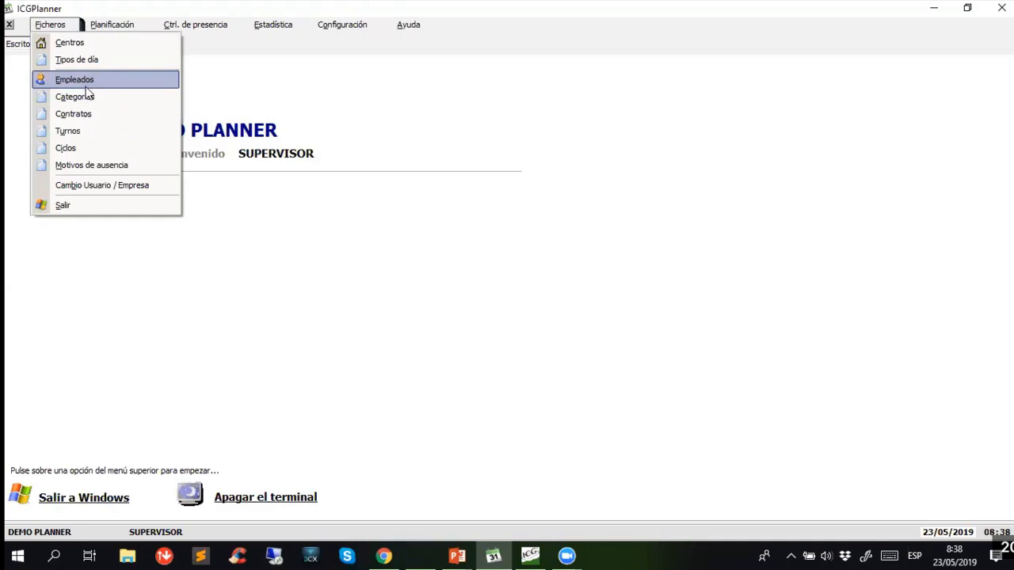
{"action": "left_click", "coordinate": [184, 57]}
{"action": "left_click", "coordinate": [110, 27]}
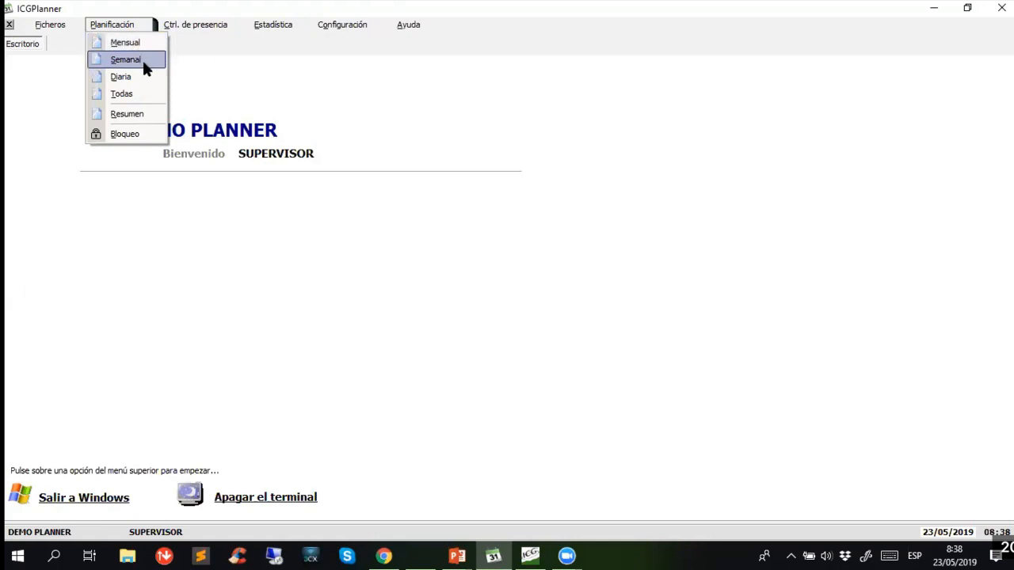
{"action": "left_click", "coordinate": [142, 58]}
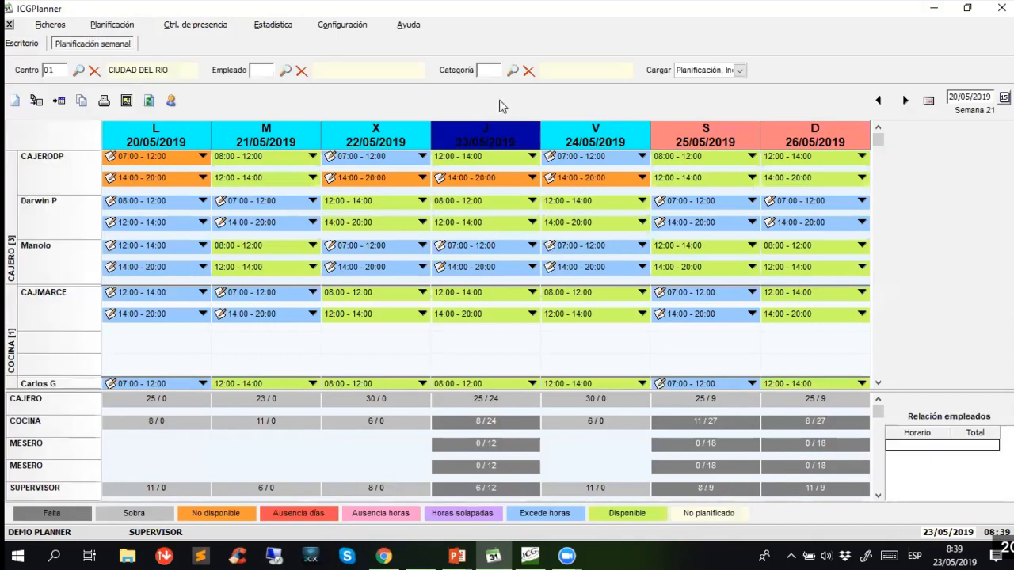
{"action": "left_click", "coordinate": [49, 70]}
{"action": "left_click", "coordinate": [464, 187]}
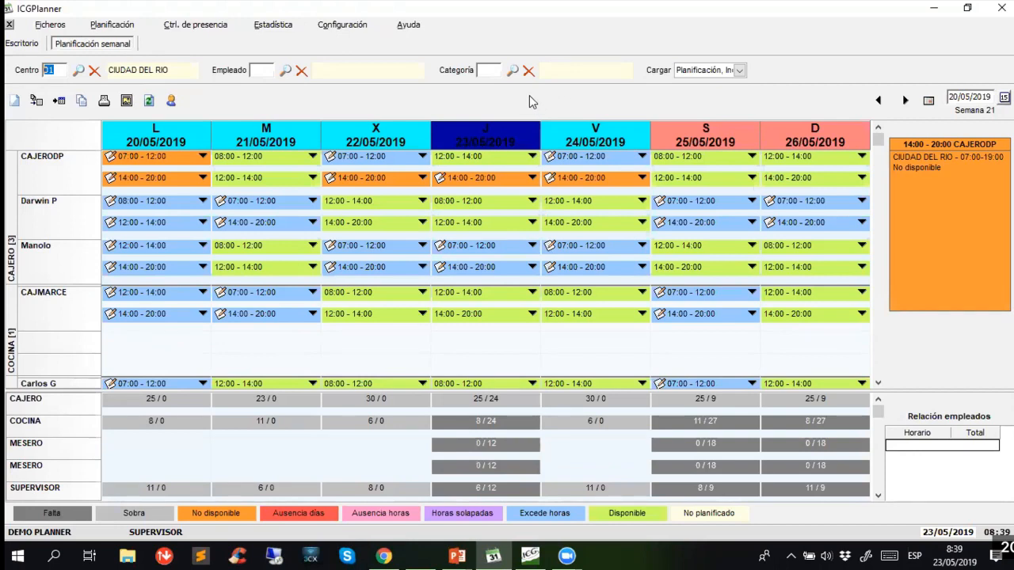
- Review the actions available for CAJERODP's Thursday shifts and the CAJERO staffing breakdown for Monday and Thursday
{"action": "mouse_move", "coordinate": [486, 157]}
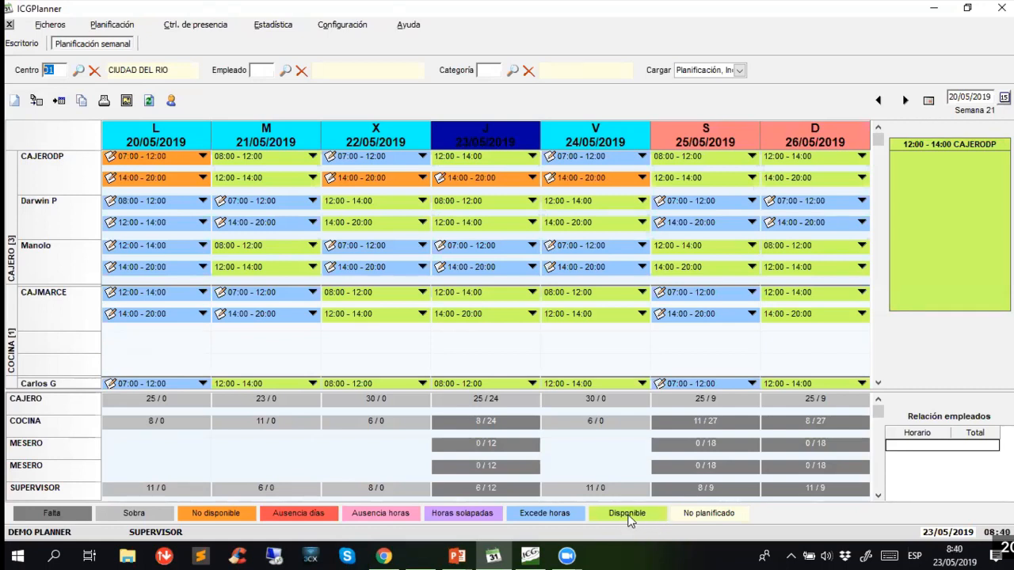
{"action": "left_click", "coordinate": [532, 156]}
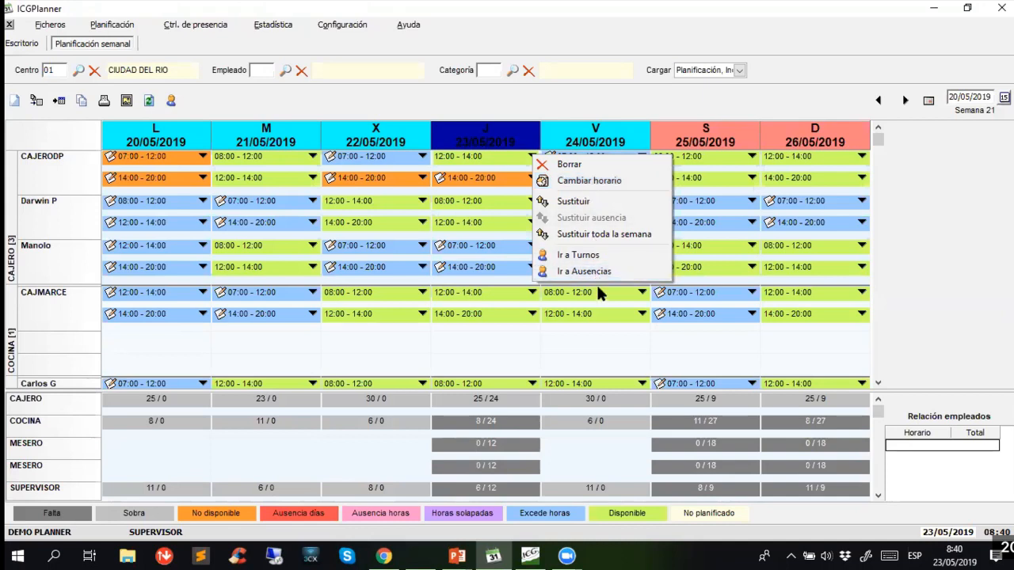
{"action": "left_click", "coordinate": [538, 92]}
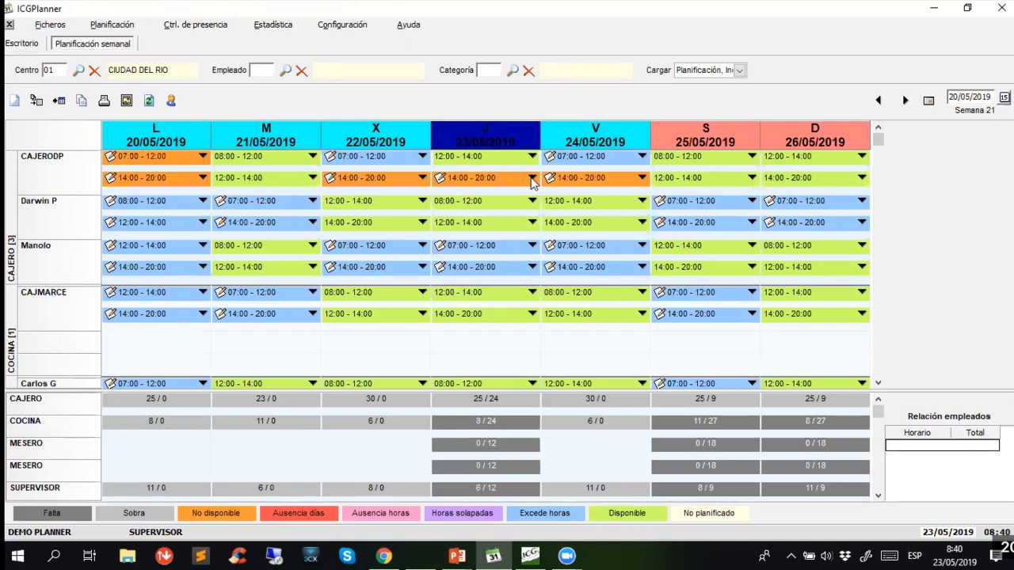
{"action": "left_click", "coordinate": [531, 177]}
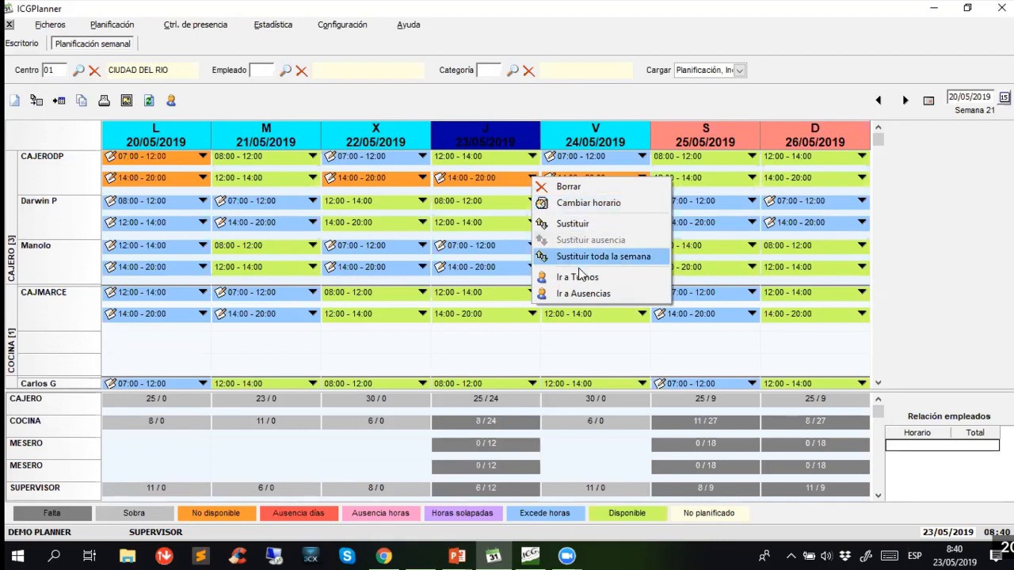
{"action": "left_click", "coordinate": [564, 103]}
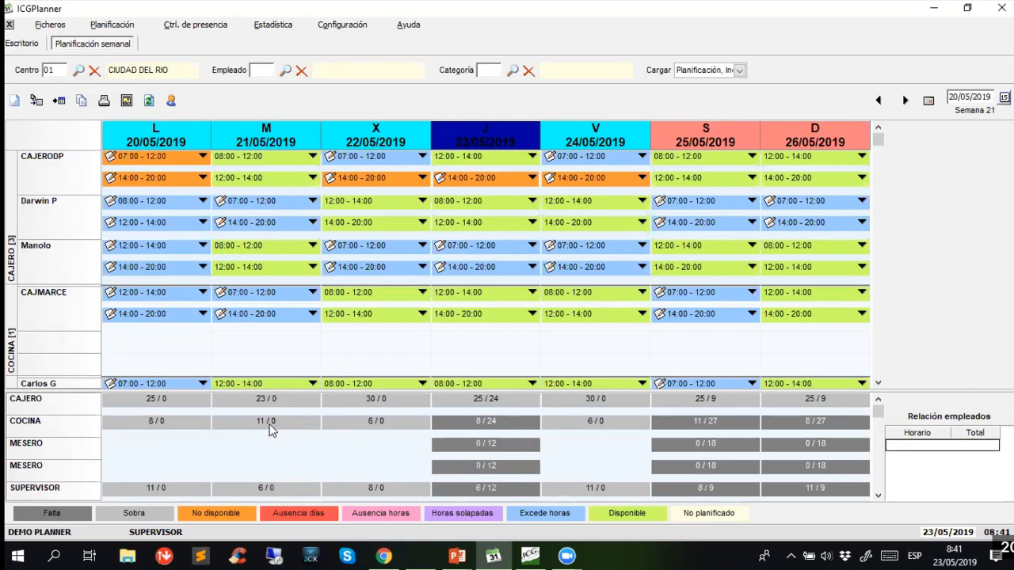
{"action": "left_click", "coordinate": [157, 401]}
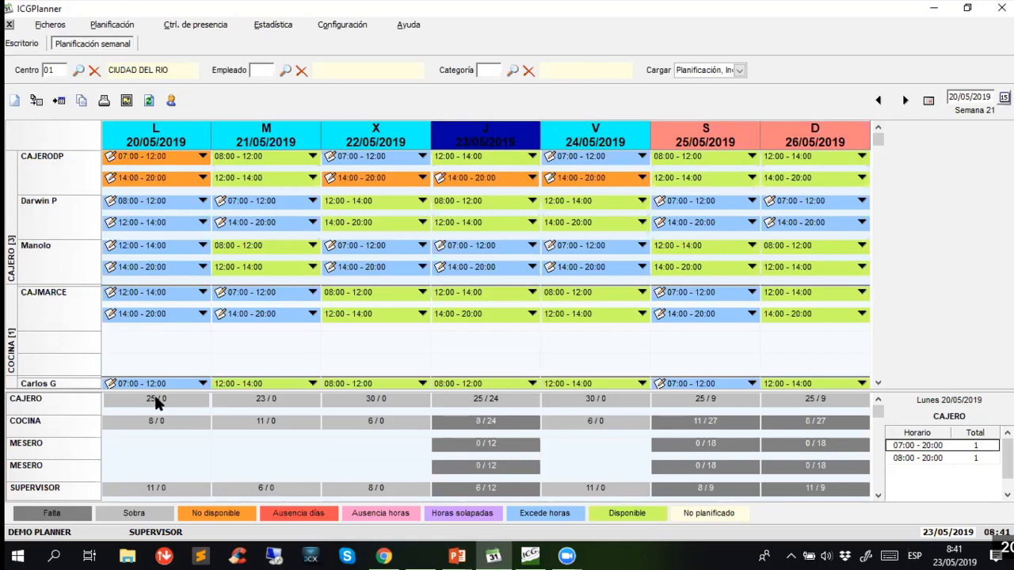
{"action": "left_click", "coordinate": [476, 402]}
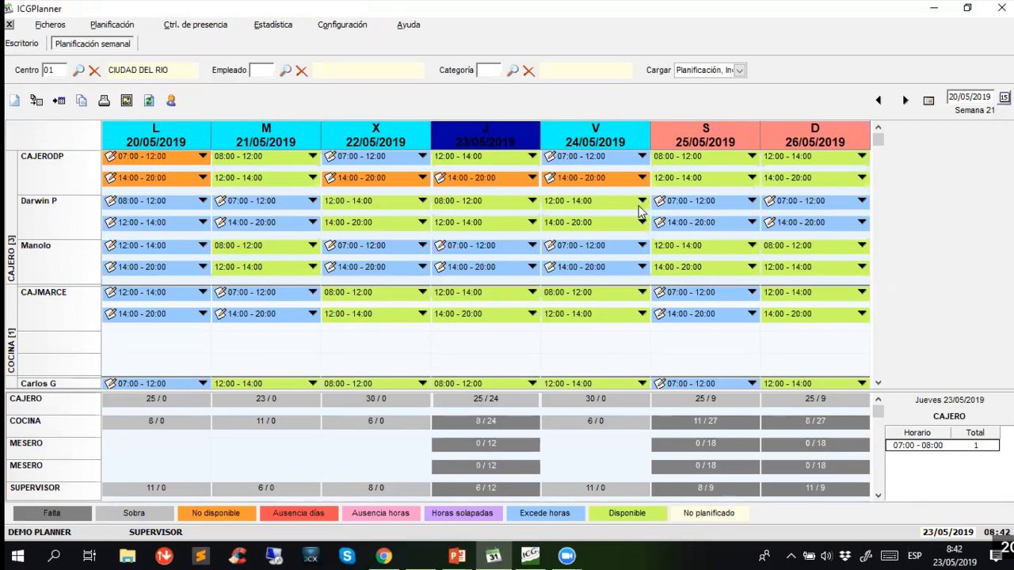
- Change the schedule of CAJERODP's 12:00 - 14:00 shift on Thursday 23/05/2019 to start at 09:00 and end at 11:00
{"action": "left_click", "coordinate": [642, 179]}
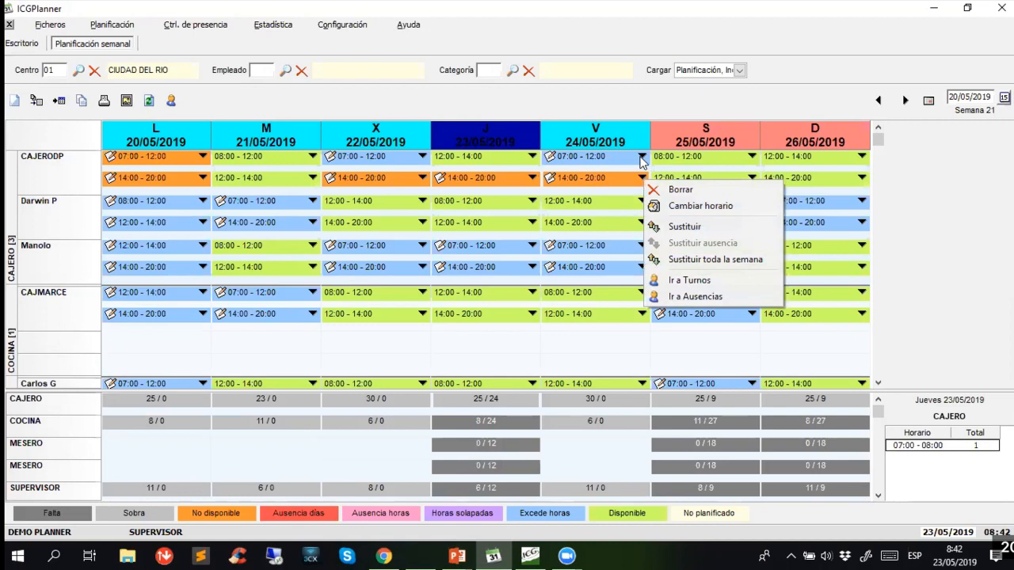
{"action": "left_click", "coordinate": [519, 169]}
{"action": "left_click", "coordinate": [532, 179]}
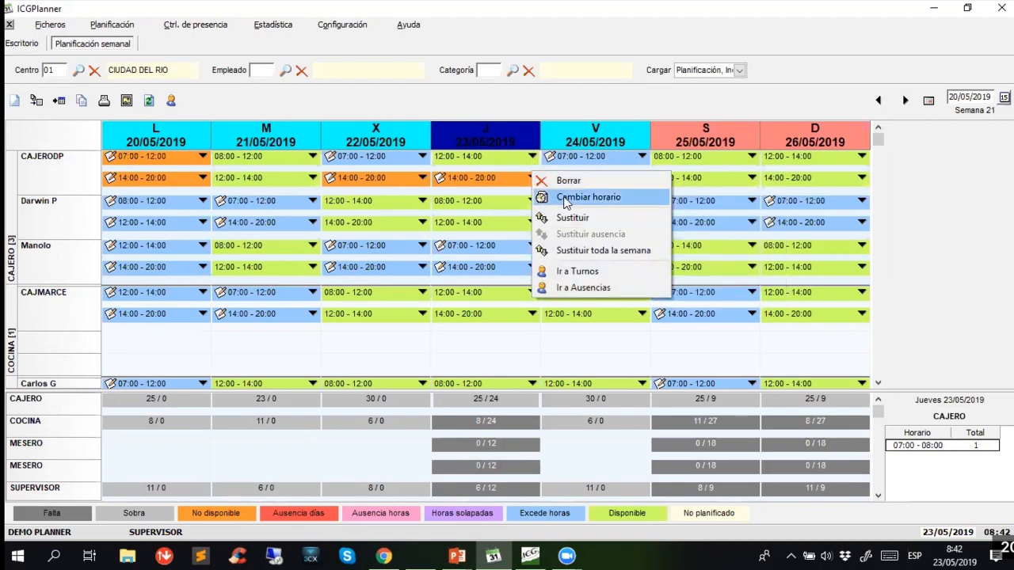
{"action": "left_click", "coordinate": [562, 198]}
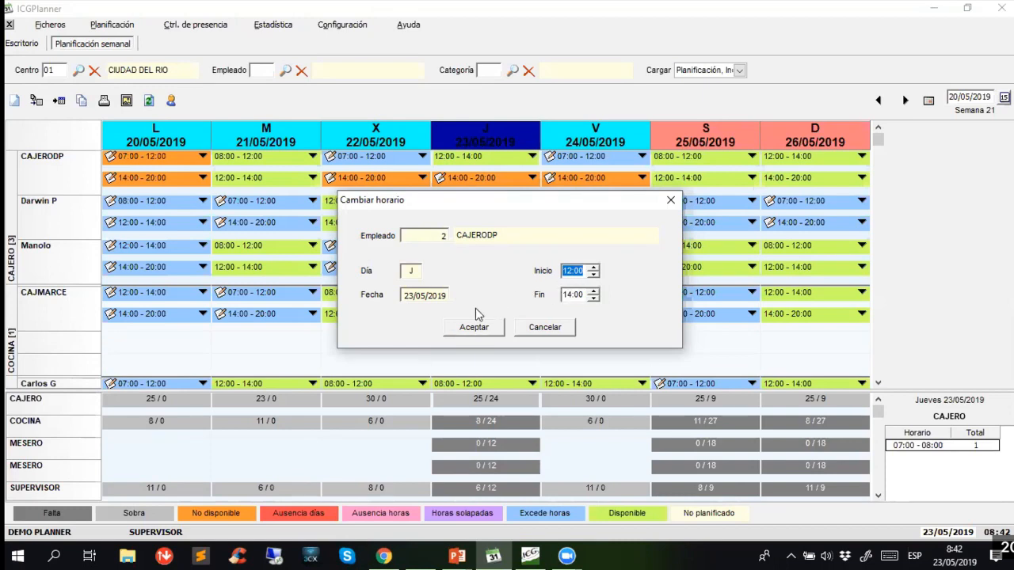
{"action": "left_click", "coordinate": [593, 274]}
{"action": "left_click", "coordinate": [592, 275]}
{"action": "left_click", "coordinate": [592, 268]}
{"action": "left_click", "coordinate": [592, 267]}
{"action": "left_click", "coordinate": [593, 268]}
{"action": "left_click", "coordinate": [593, 268]}
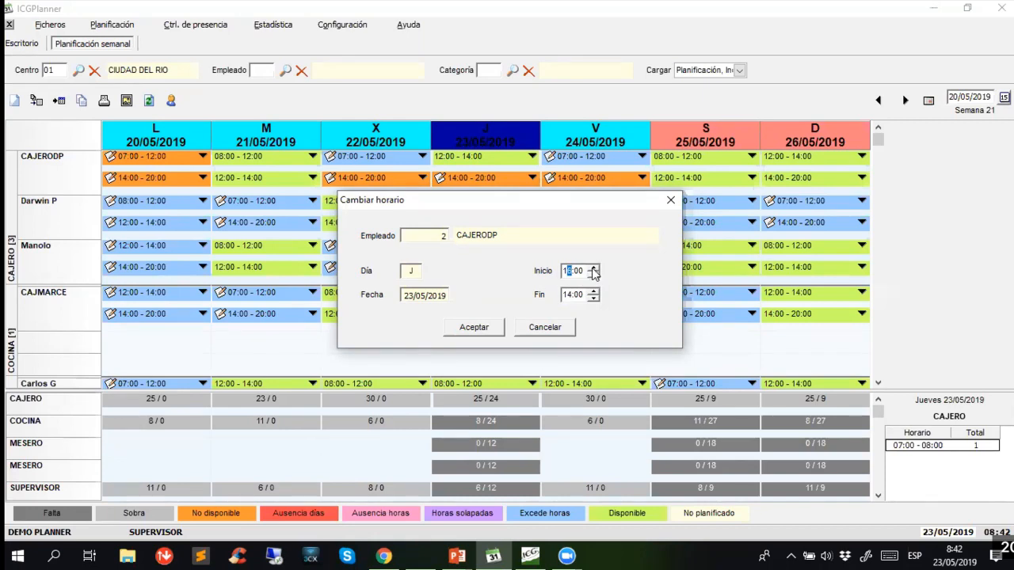
{"action": "left_click", "coordinate": [594, 275]}
{"action": "left_click", "coordinate": [594, 275]}
{"action": "left_click", "coordinate": [594, 275]}
{"action": "left_click", "coordinate": [594, 275]}
{"action": "left_click", "coordinate": [594, 275]}
{"action": "left_click", "coordinate": [594, 275]}
{"action": "left_click", "coordinate": [593, 299]}
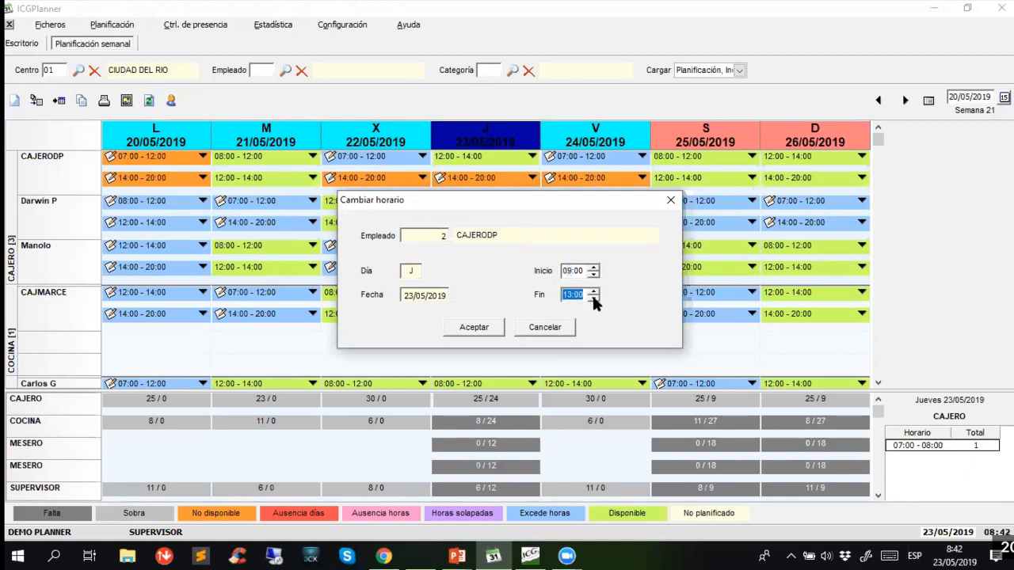
{"action": "left_click", "coordinate": [593, 299]}
{"action": "left_click", "coordinate": [593, 298]}
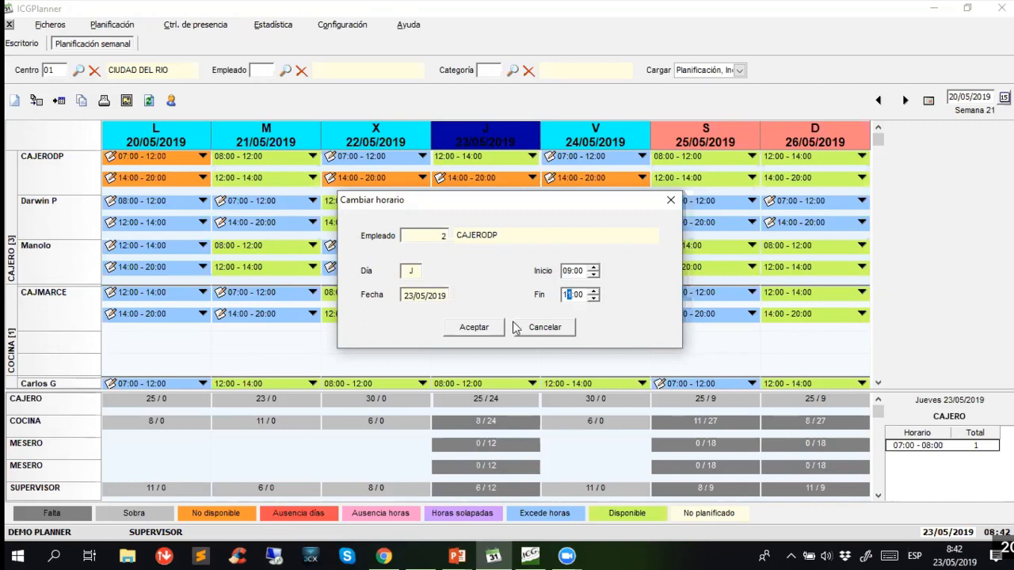
{"action": "left_click", "coordinate": [475, 327]}
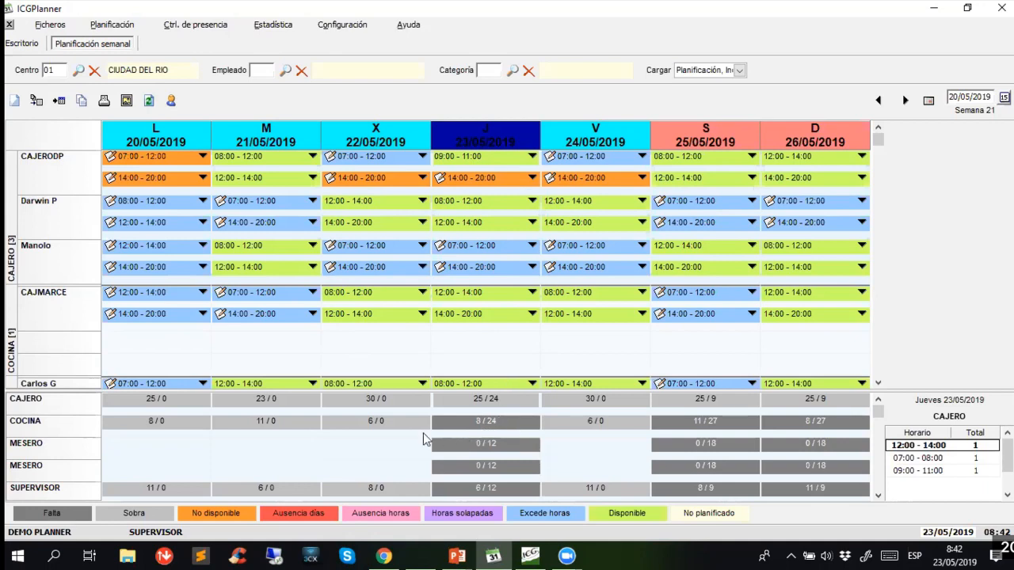
- Check the COCINA staffing breakdown for Thursday and filter the weekly planning by the CAJERODP employee
{"action": "left_click", "coordinate": [464, 422]}
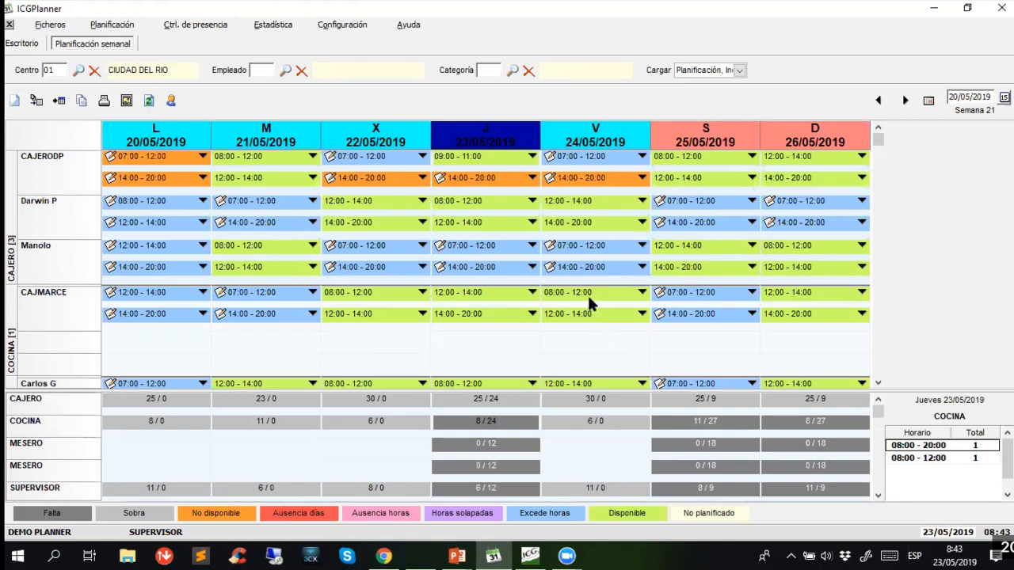
{"action": "left_click", "coordinate": [280, 72]}
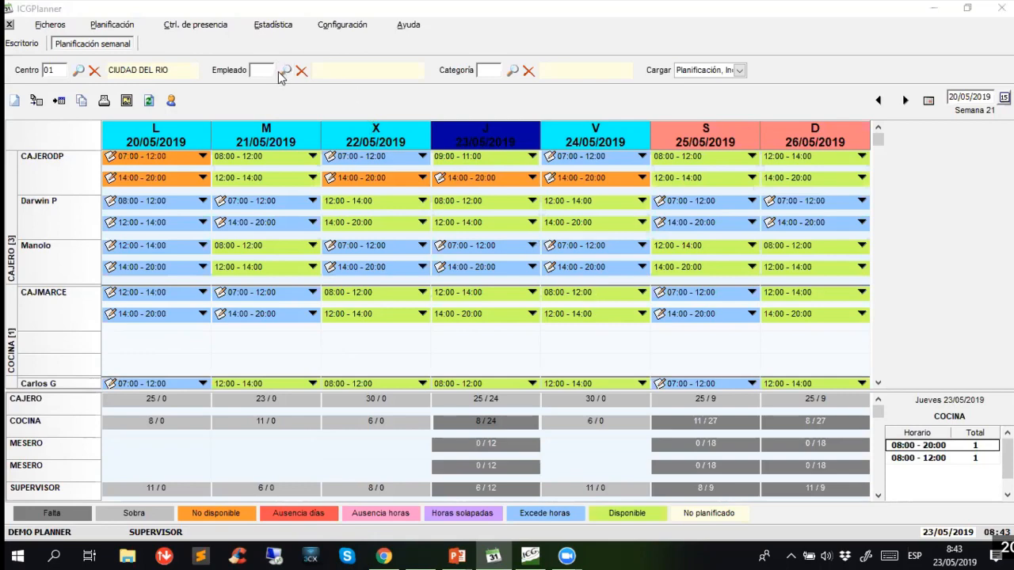
{"action": "double_click", "coordinate": [129, 103]}
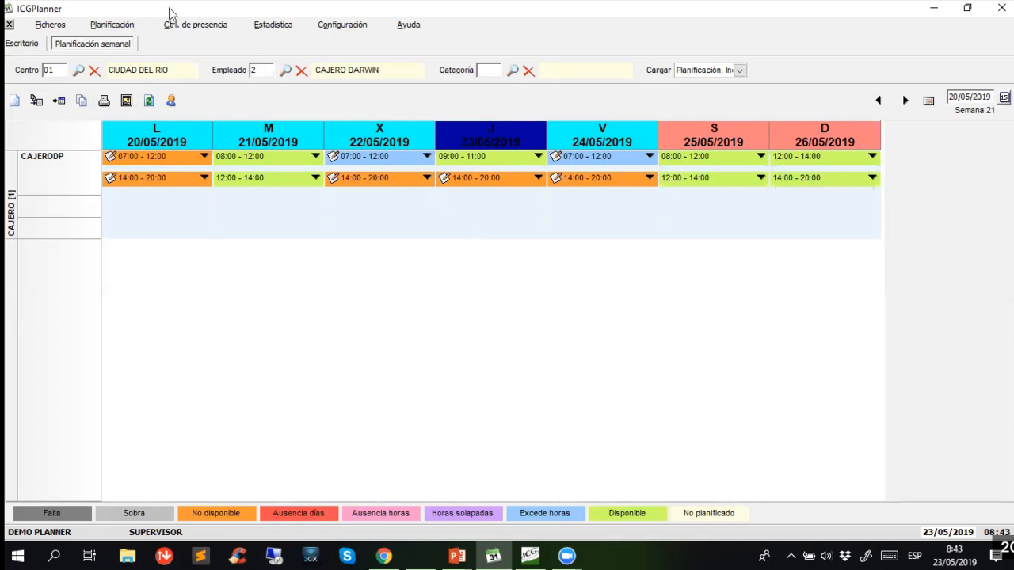
- Open the daily planning and remove the employee filter to list all employees of the centre
{"action": "left_click", "coordinate": [112, 26]}
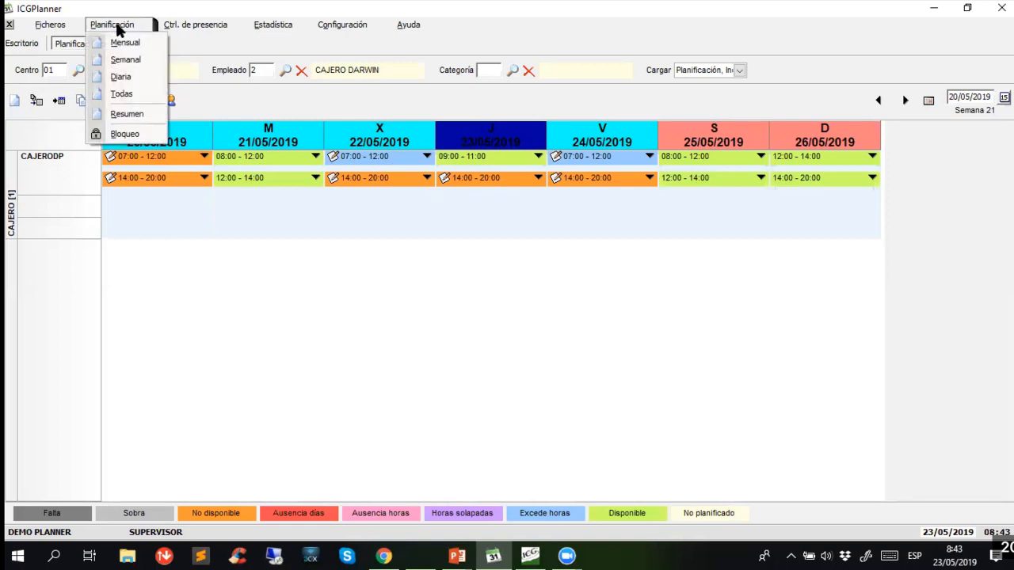
{"action": "left_click", "coordinate": [125, 76]}
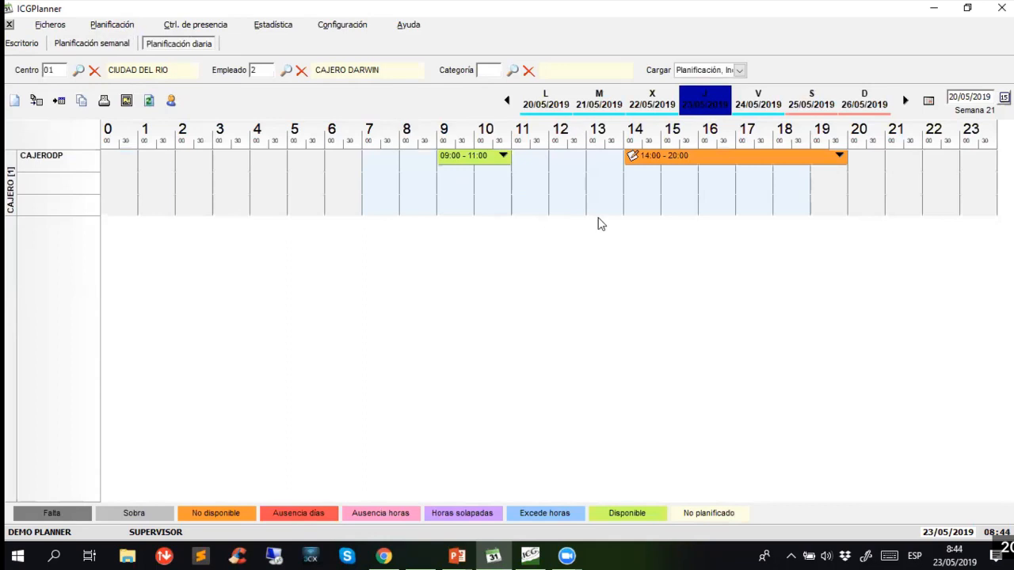
{"action": "left_click", "coordinate": [263, 70]}
{"action": "key", "text": "BackSpace"}
{"action": "key", "text": "Tab"}
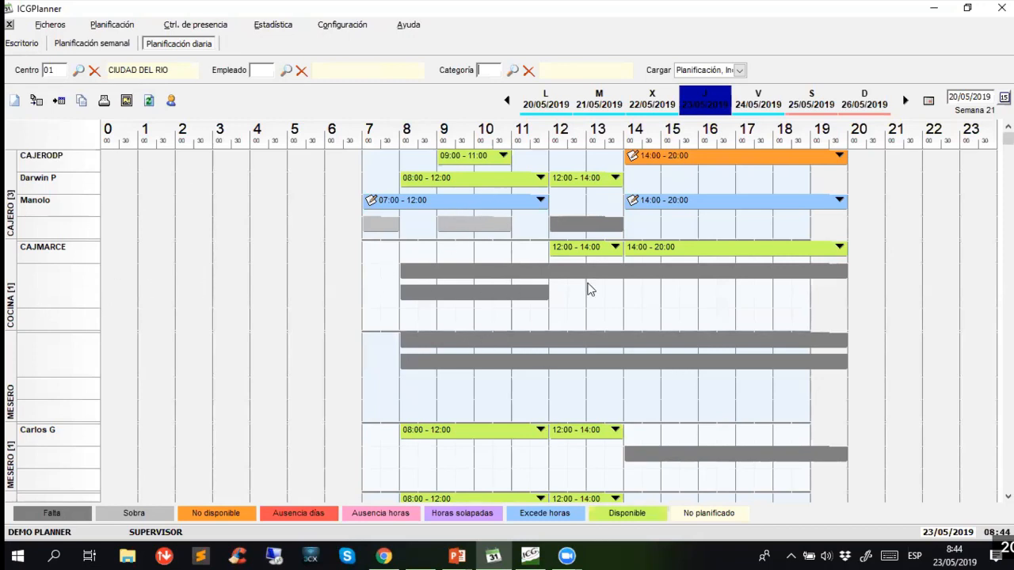
- Move CAJMARCE's 14:00 - 20:00 shift to 10:30 - 16:30, reassign the second cashier's 08:00 - 12:00 shift to COCINA, and close both planning views
{"action": "left_click_drag", "start_coordinate": [659, 261], "coordinate": [526, 329]}
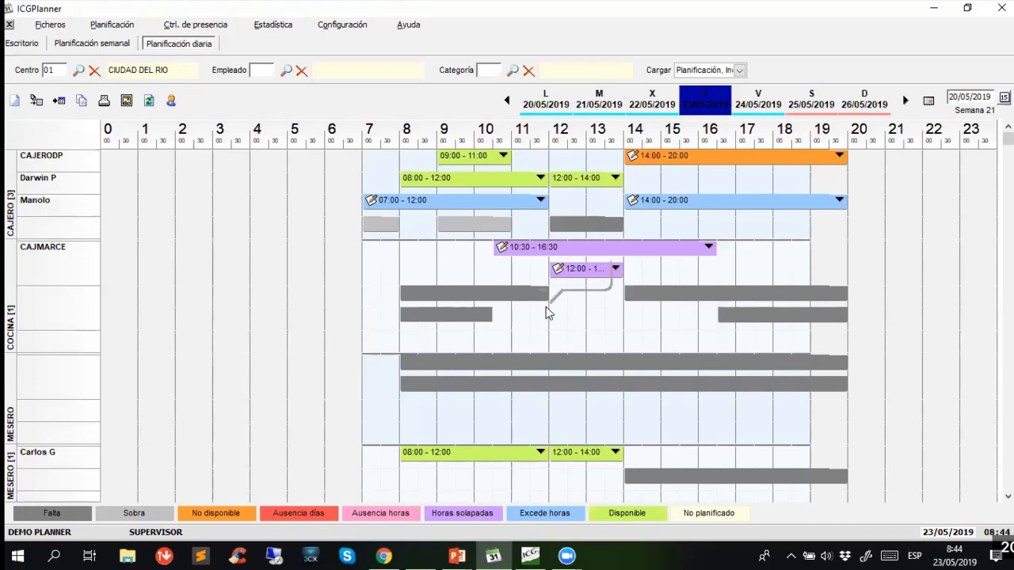
{"action": "left_click_drag", "start_coordinate": [470, 181], "coordinate": [466, 301]}
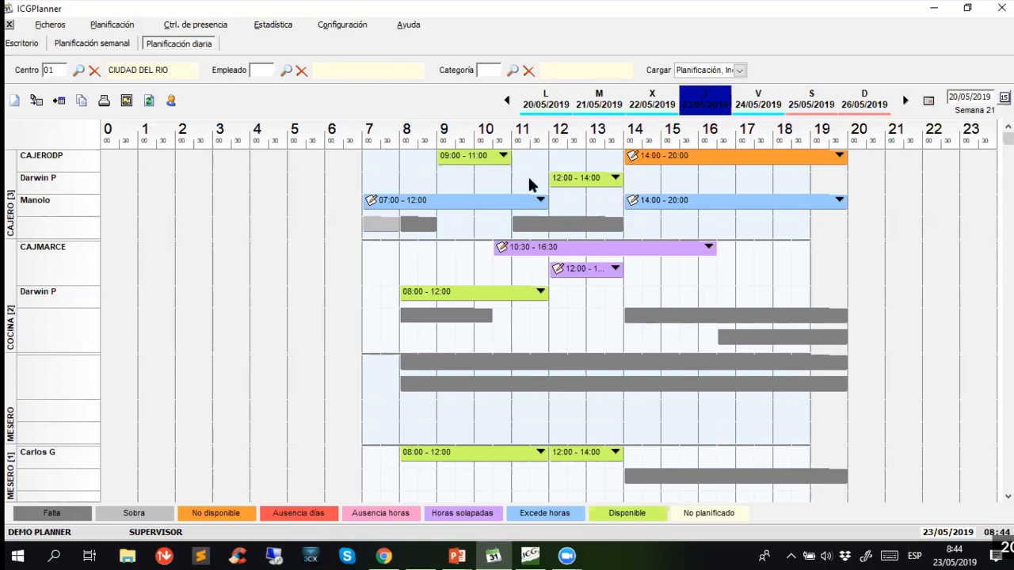
{"action": "left_click", "coordinate": [9, 26]}
{"action": "left_click", "coordinate": [10, 27]}
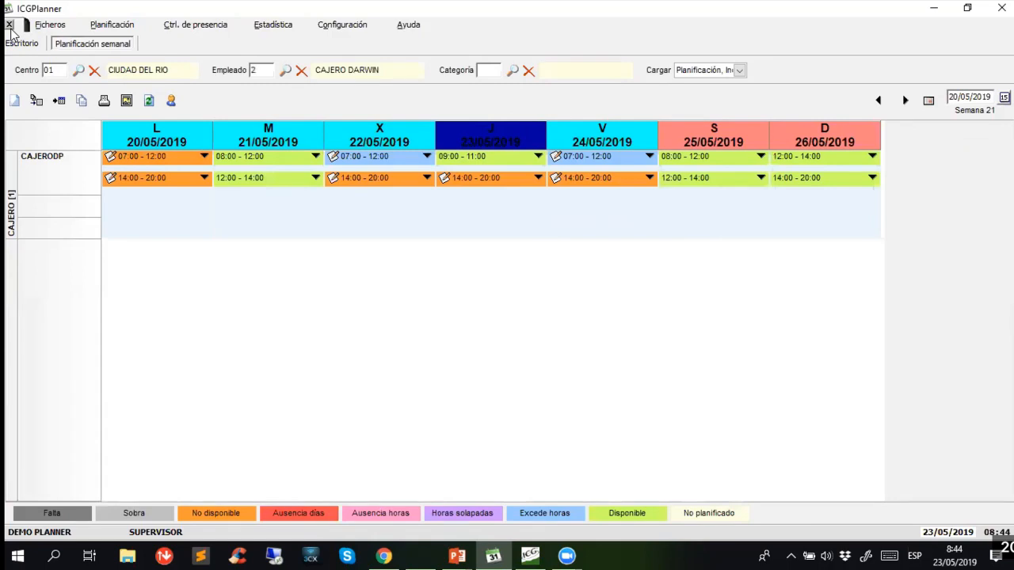
- Generate the planning versus attendance control comparison for centre 01, CIUDAD DEL RIO, including all employees
{"action": "left_click", "coordinate": [178, 30]}
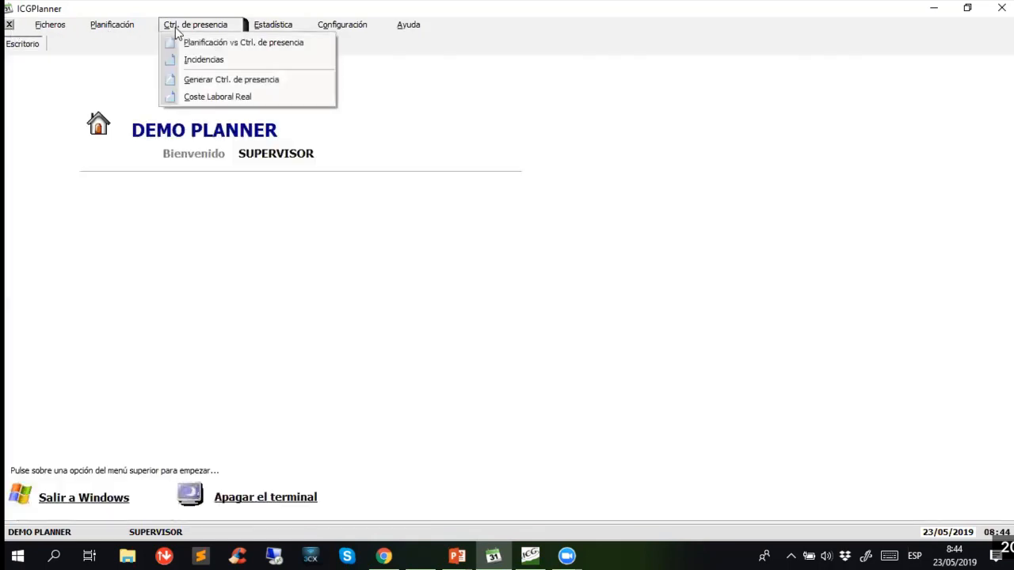
{"action": "left_click", "coordinate": [246, 43]}
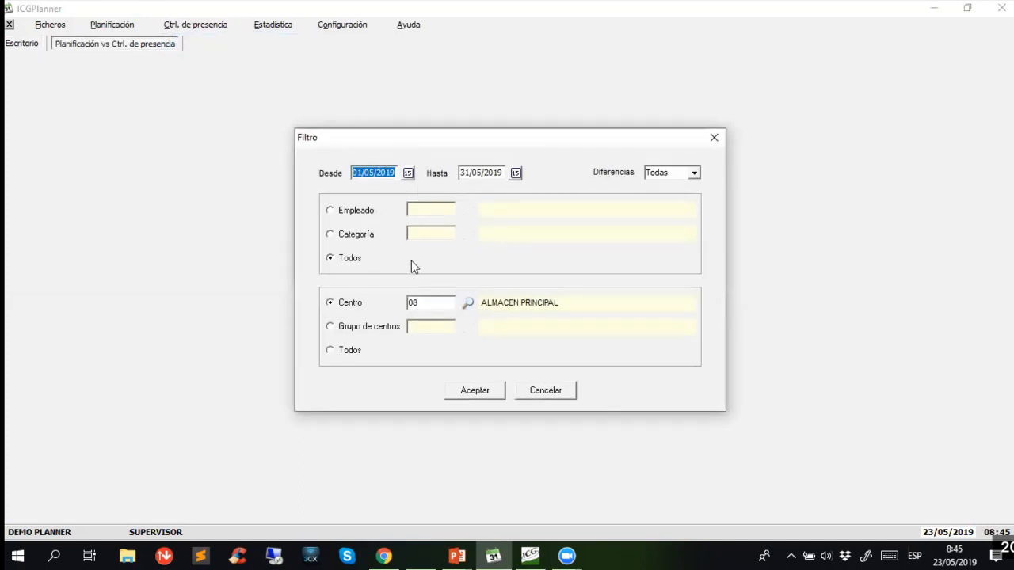
{"action": "left_click", "coordinate": [469, 305]}
{"action": "left_click", "coordinate": [128, 104]}
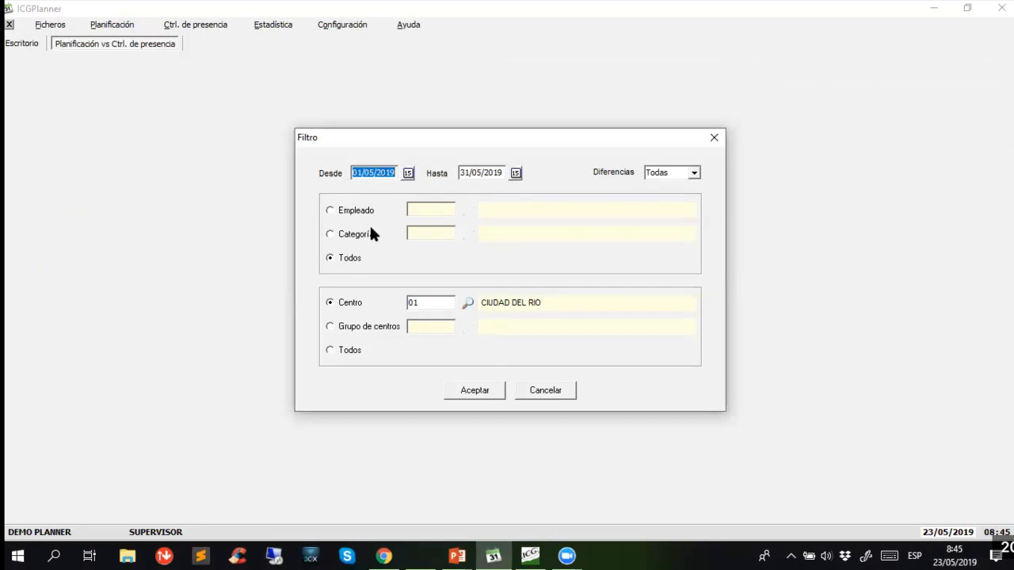
{"action": "left_click", "coordinate": [480, 393]}
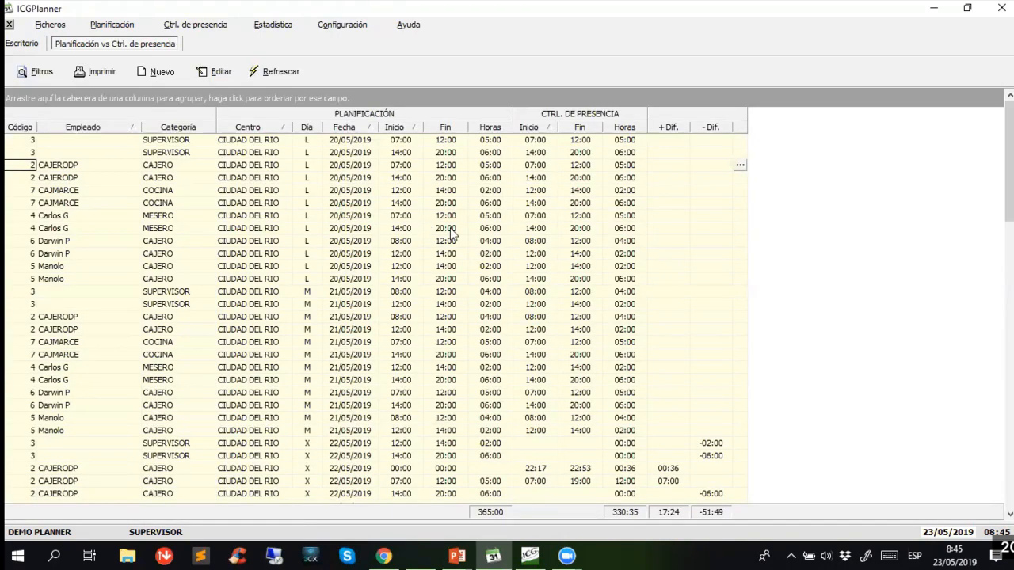
- Compare the planned and recorded hours of the listed employees, including the supervisor's differences on 22/05/2019
{"action": "left_click", "coordinate": [516, 229]}
{"action": "left_click", "coordinate": [376, 369]}
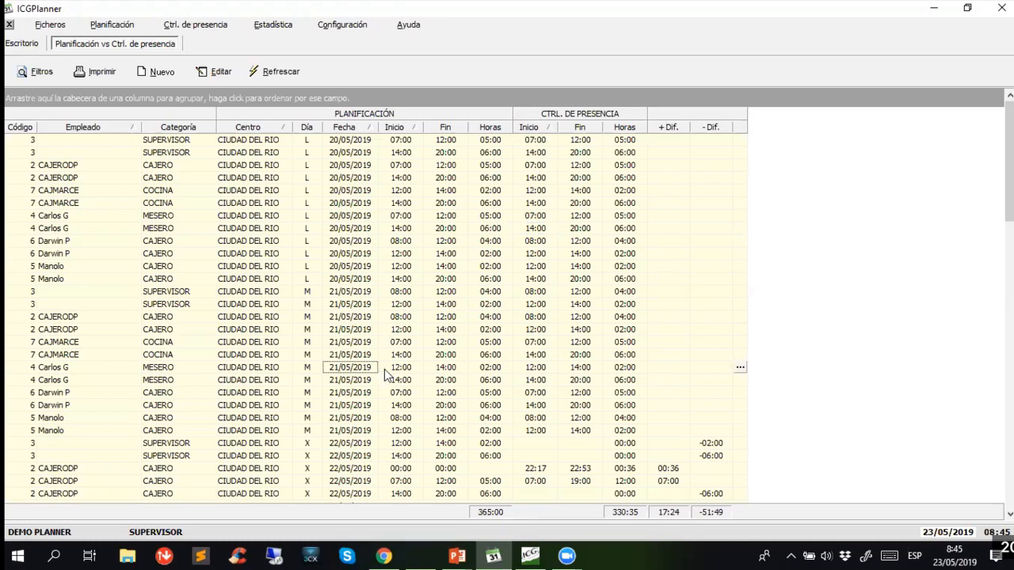
{"action": "key", "text": "Down"}
{"action": "key", "text": "Down"}
{"action": "key", "text": "Down"}
{"action": "key", "text": "Down"}
{"action": "key", "text": "Down"}
{"action": "key", "text": "Down"}
{"action": "key", "text": "Down"}
- Compare the planned and recorded hours of the supervisor's 12:00 - 14:00 shift on 22/05/2019 and check its negative difference
{"action": "left_click", "coordinate": [625, 446]}
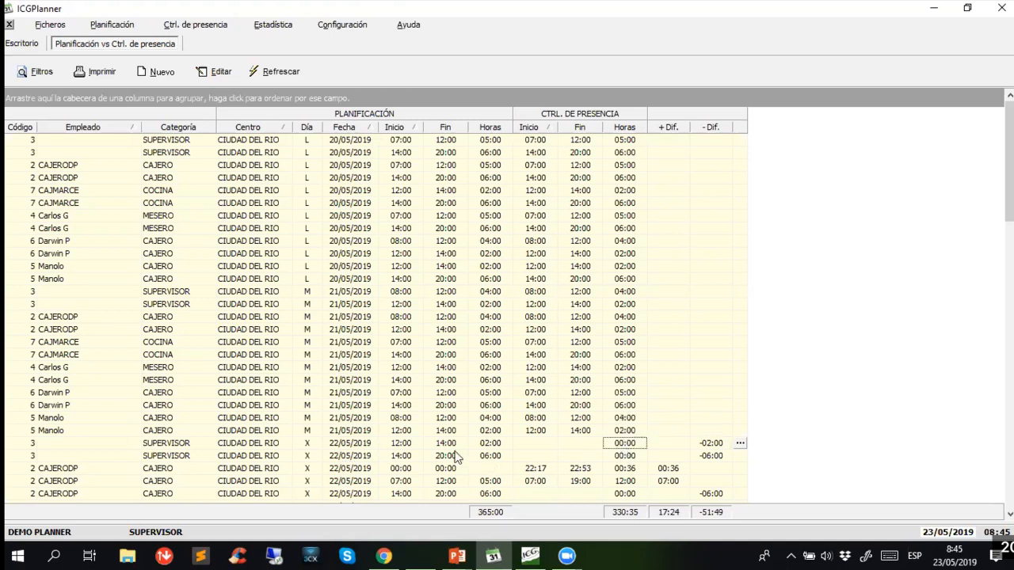
{"action": "left_click", "coordinate": [401, 446]}
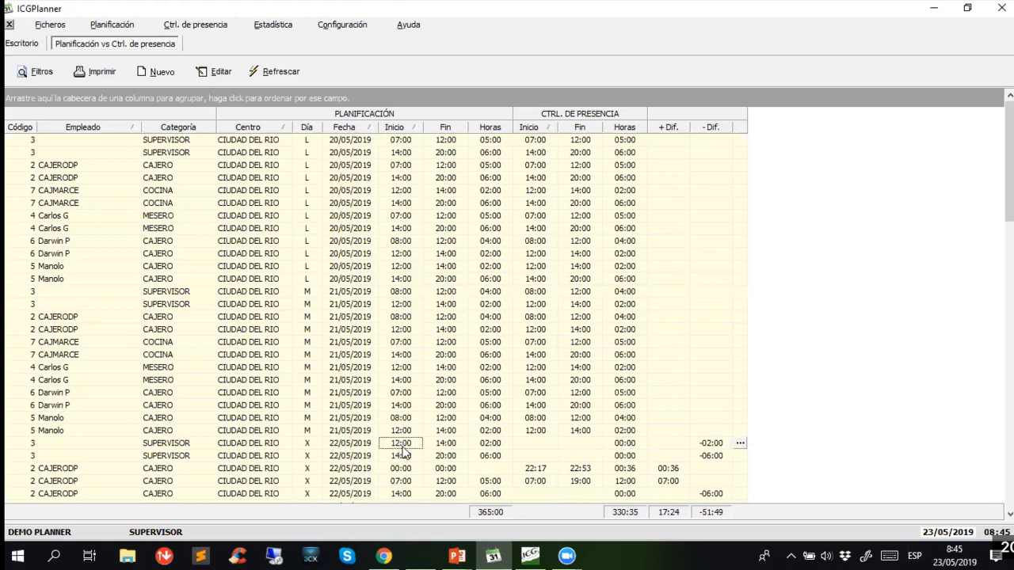
{"action": "left_click", "coordinate": [448, 446]}
{"action": "left_click", "coordinate": [492, 447]}
{"action": "left_click", "coordinate": [584, 448]}
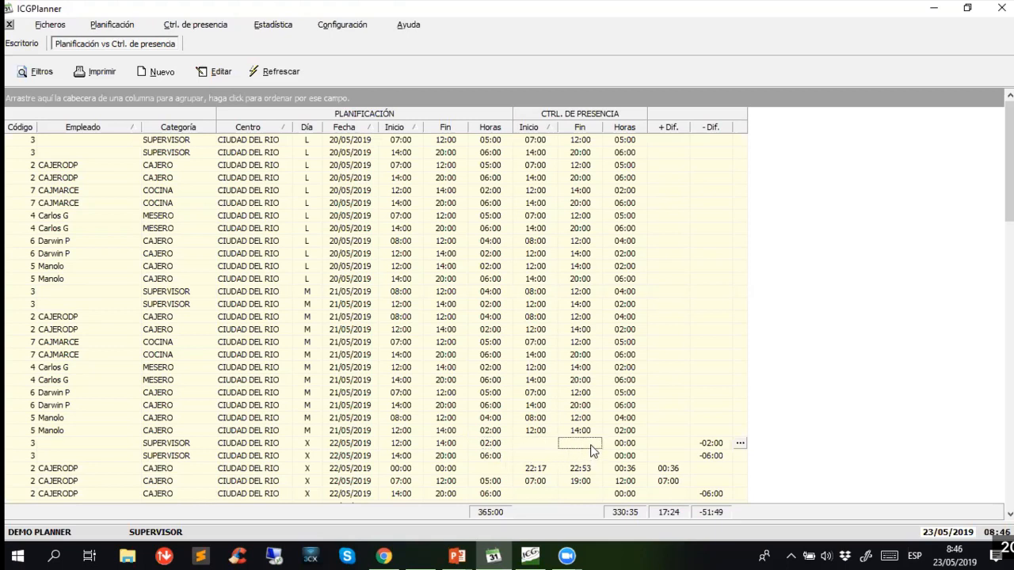
{"action": "left_click", "coordinate": [632, 449]}
{"action": "left_click", "coordinate": [711, 446]}
{"action": "mouse_move", "coordinate": [714, 448]}
- Open the incidence of the supervisor's 12:00 - 14:00 shift on 22/05/2019 and enter "Permiso otorgado" as its observation
{"action": "left_click", "coordinate": [740, 443]}
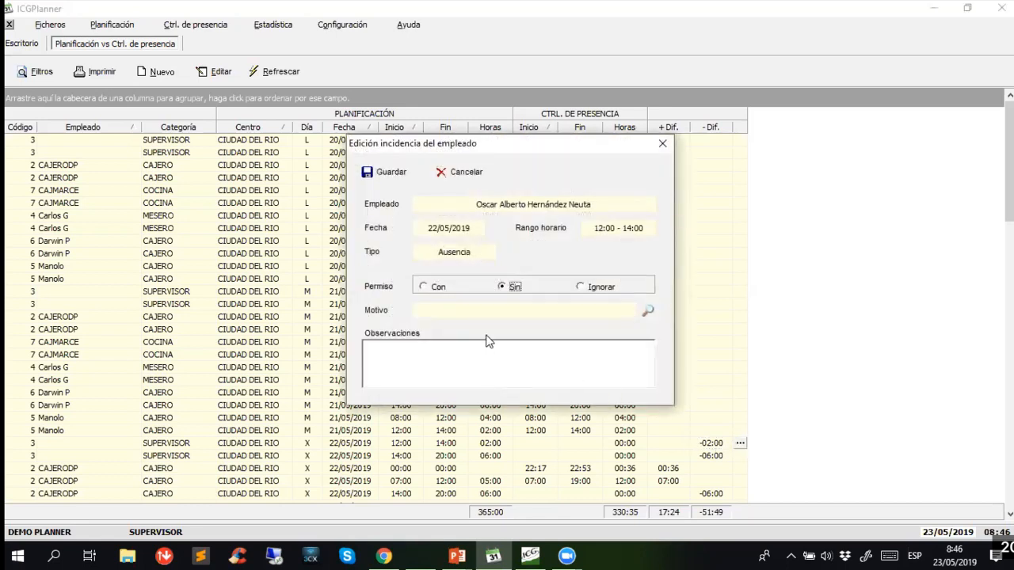
{"action": "left_click", "coordinate": [442, 345]}
{"action": "type", "text": "dgadajdahdajdah"}
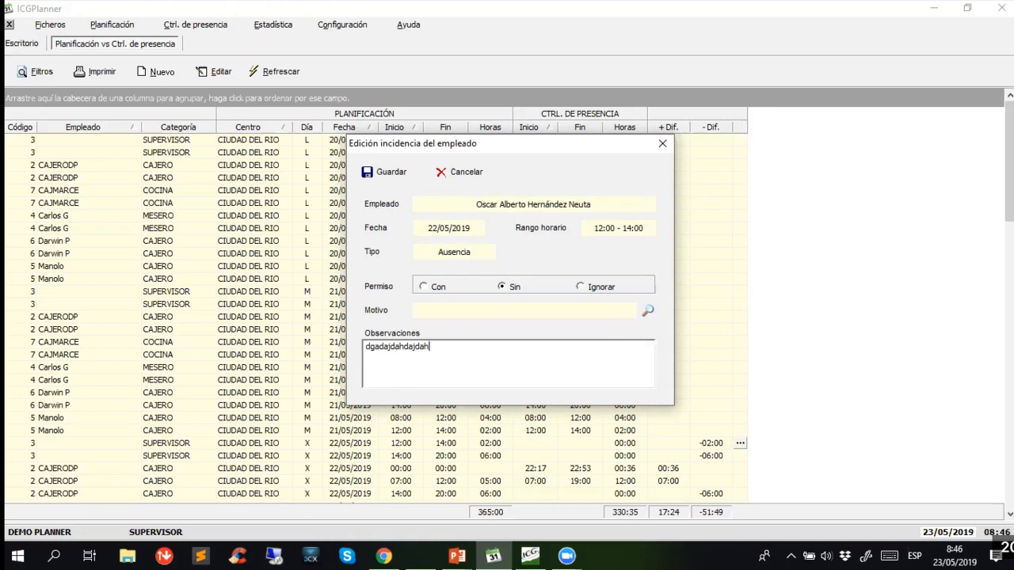
{"action": "key", "text": "BackSpace"}
{"action": "key", "text": "BackSpace"}
{"action": "key", "text": "BackSpace"}
{"action": "key", "text": "BackSpace"}
{"action": "key", "text": "BackSpace"}
{"action": "key", "text": "BackSpace"}
{"action": "key", "text": "BackSpace"}
{"action": "key", "text": "BackSpace"}
{"action": "key", "text": "BackSpace"}
{"action": "key", "text": "BackSpace"}
{"action": "key", "text": "BackSpace"}
{"action": "key", "text": "BackSpace"}
{"action": "key", "text": "BackSpace"}
{"action": "key", "text": "BackSpace"}
{"action": "type", "text": "Permiso otorgado"}
- Set the incidence's reason to VACACIONES and its permission to Con, save it and refresh the comparison
{"action": "left_click", "coordinate": [650, 311]}
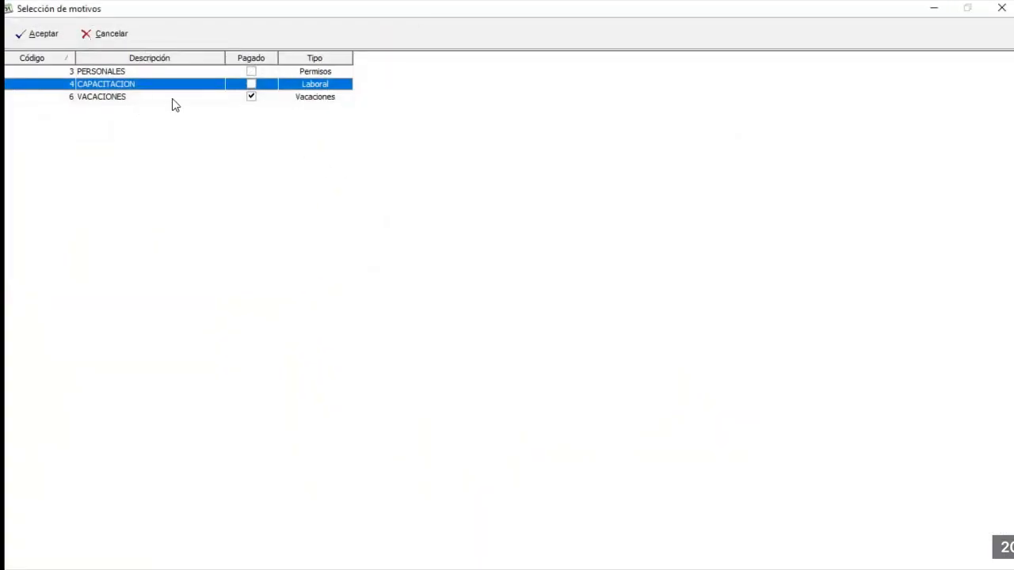
{"action": "left_click", "coordinate": [251, 72]}
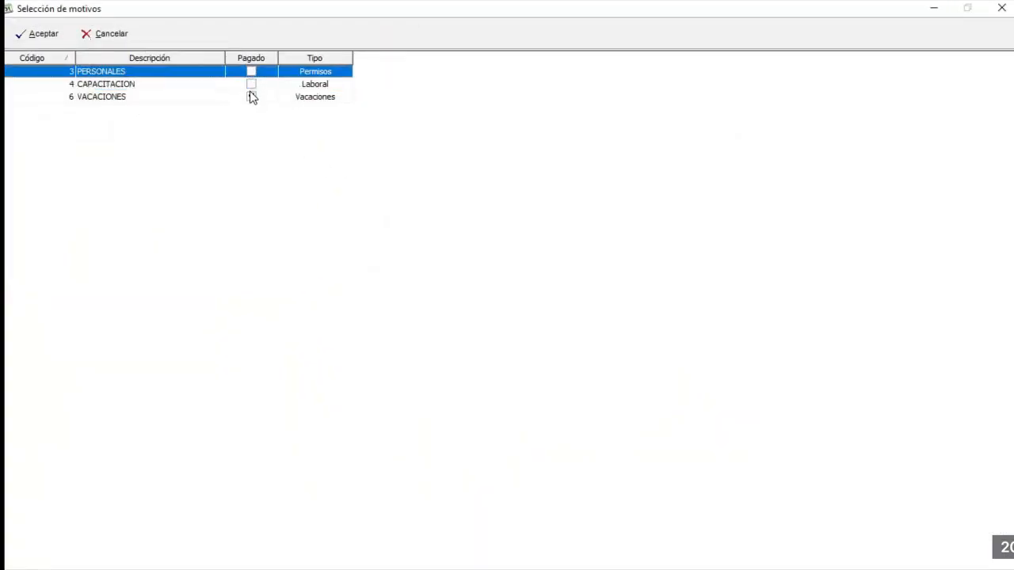
{"action": "left_click", "coordinate": [252, 97]}
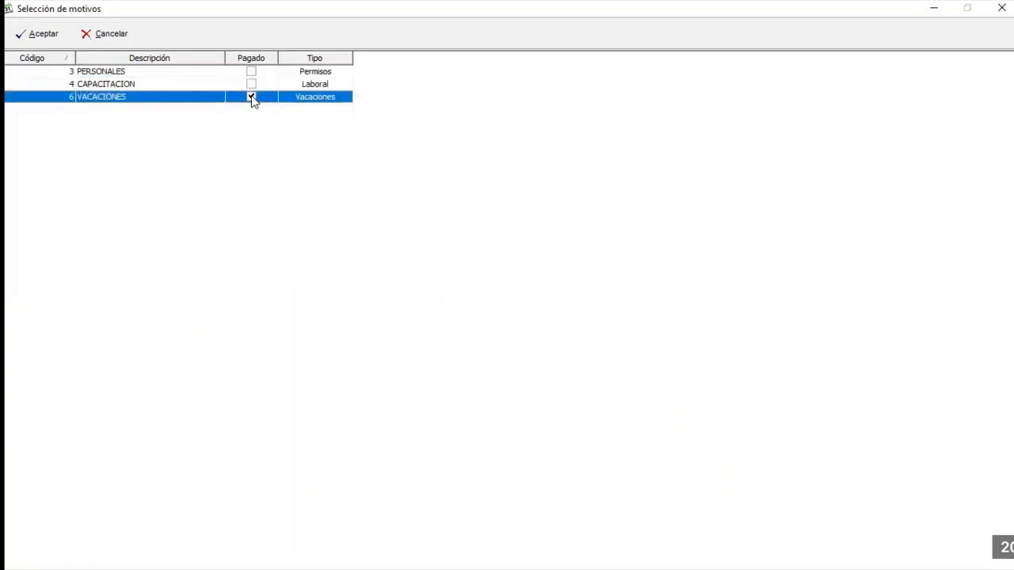
{"action": "left_click", "coordinate": [43, 34]}
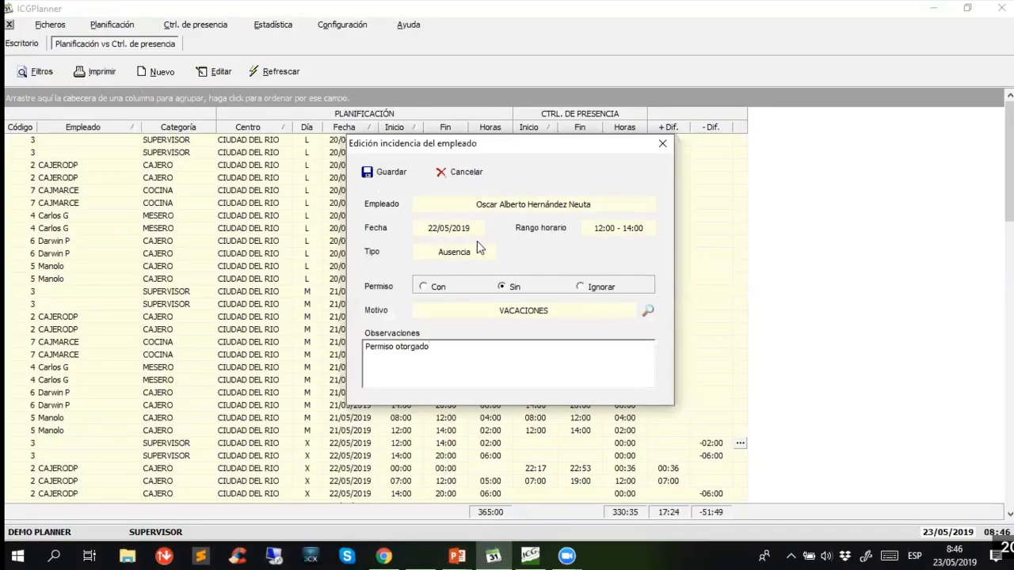
{"action": "left_click", "coordinate": [428, 288]}
{"action": "left_click", "coordinate": [387, 172]}
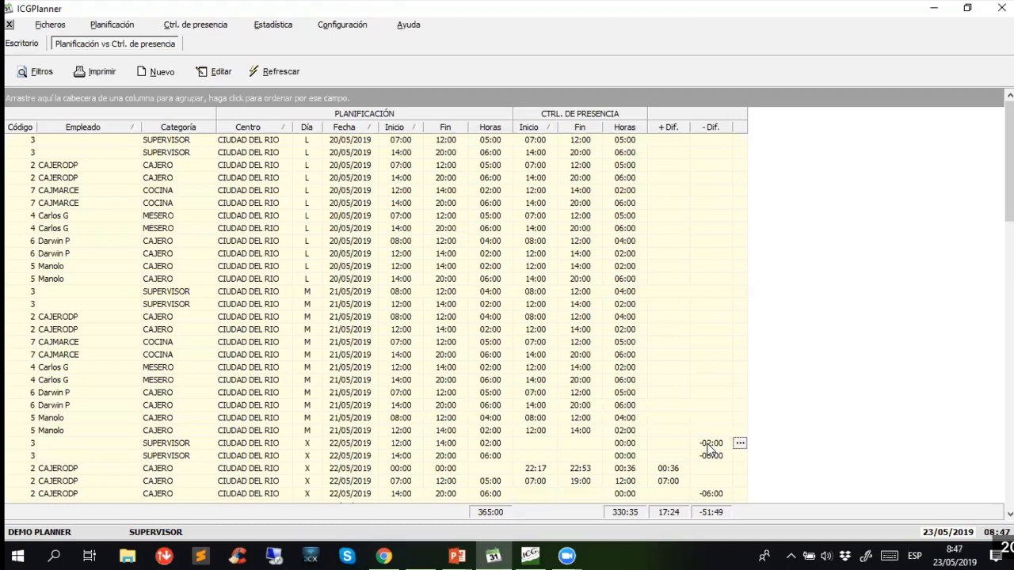
{"action": "mouse_move", "coordinate": [710, 445]}
{"action": "left_click", "coordinate": [263, 72]}
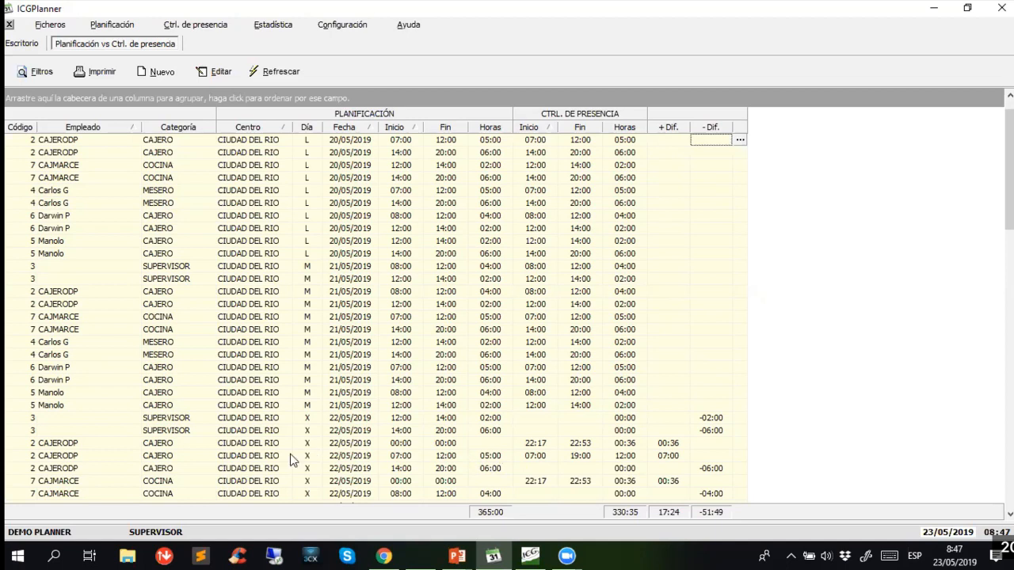
- Check CAJERODP's 07:00 - 12:00 shift on 22/05/2019 against the recorded hours, view its incidence report and leave the report
{"action": "left_click", "coordinate": [397, 458]}
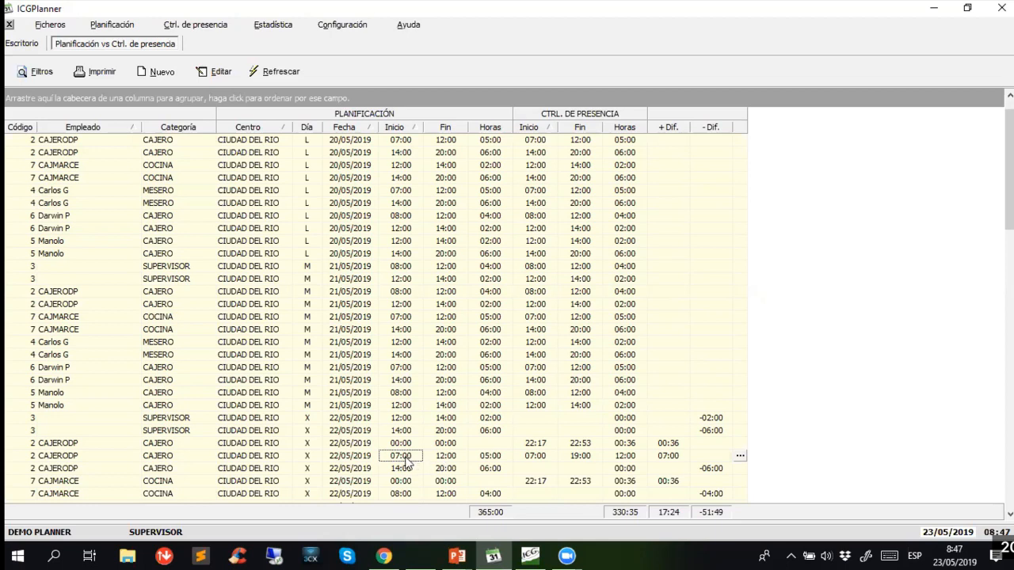
{"action": "left_click", "coordinate": [434, 459]}
{"action": "left_click", "coordinate": [486, 458]}
{"action": "left_click", "coordinate": [534, 458]}
{"action": "left_click", "coordinate": [579, 459]}
{"action": "left_click", "coordinate": [621, 458]}
{"action": "left_click", "coordinate": [669, 459]}
{"action": "left_click", "coordinate": [740, 457]}
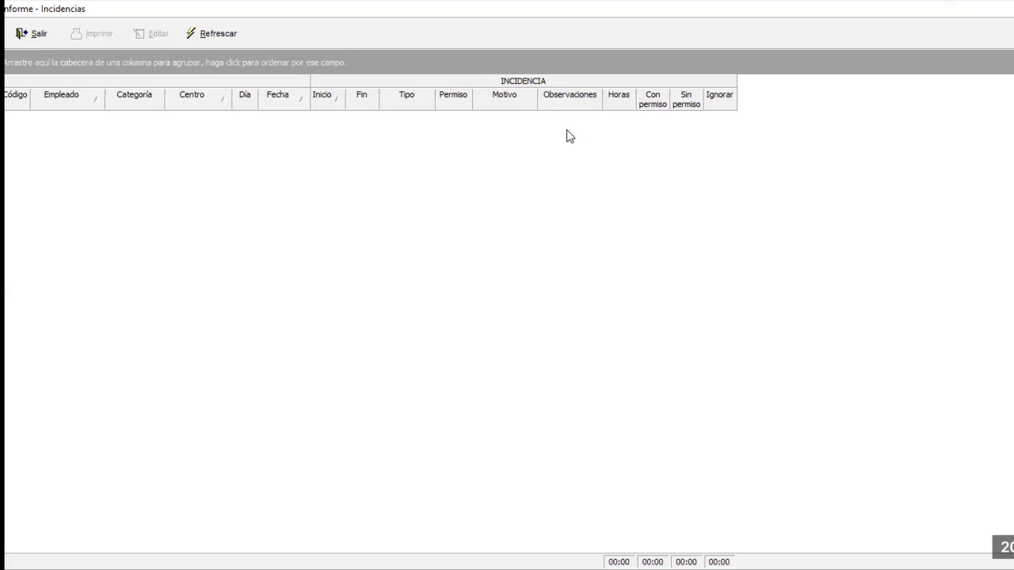
{"action": "left_click", "coordinate": [36, 35]}
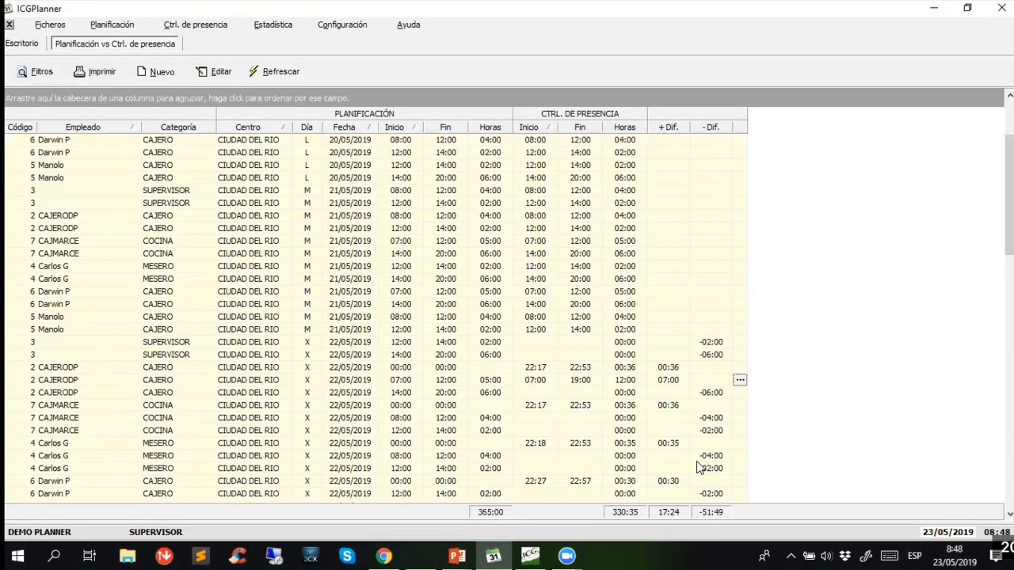
- Preview the print-out of the attendance report for 01/05/2019 - 31/05/2019, look through its pages, and close the preview and the comparison
{"action": "scroll", "coordinate": [698, 468], "scroll_direction": "down", "scroll_amount": 5}
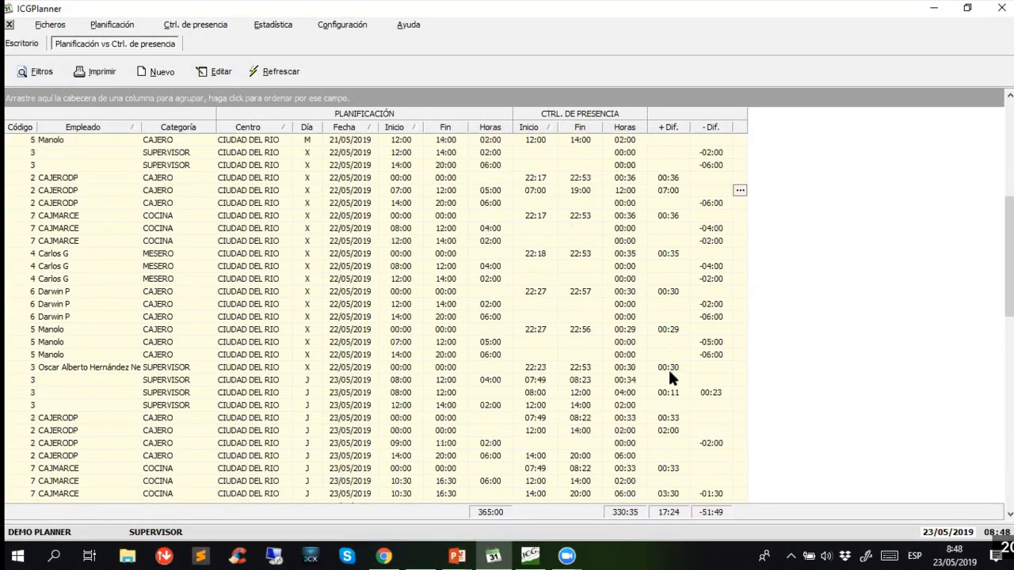
{"action": "scroll", "coordinate": [668, 367], "scroll_direction": "down", "scroll_amount": 1}
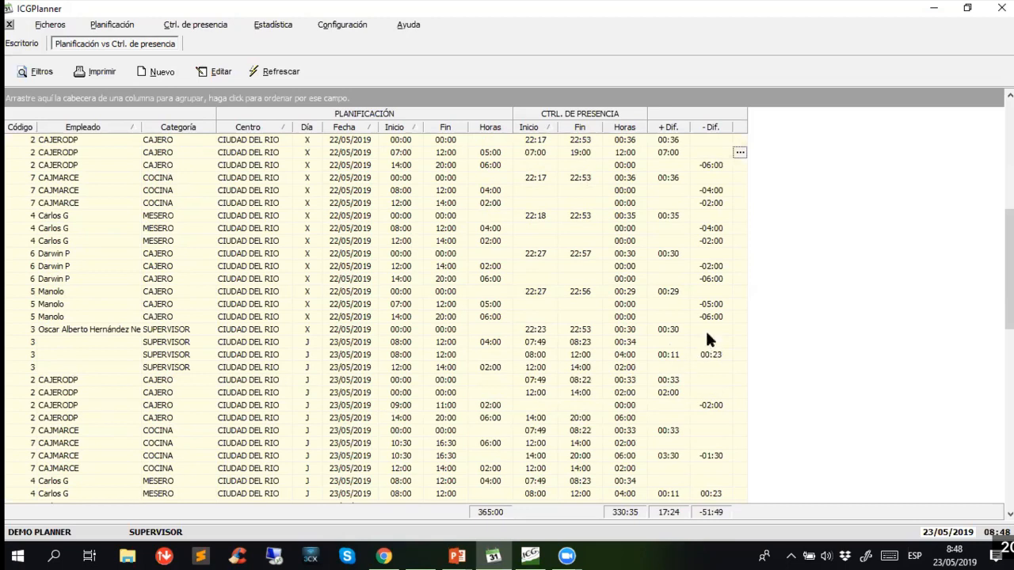
{"action": "left_click", "coordinate": [106, 77]}
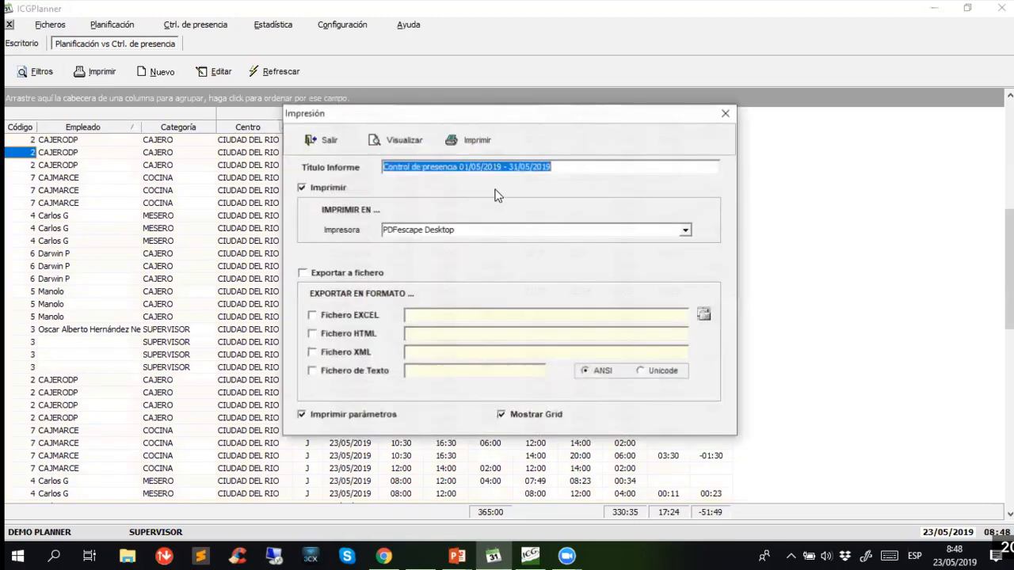
{"action": "left_click", "coordinate": [404, 147]}
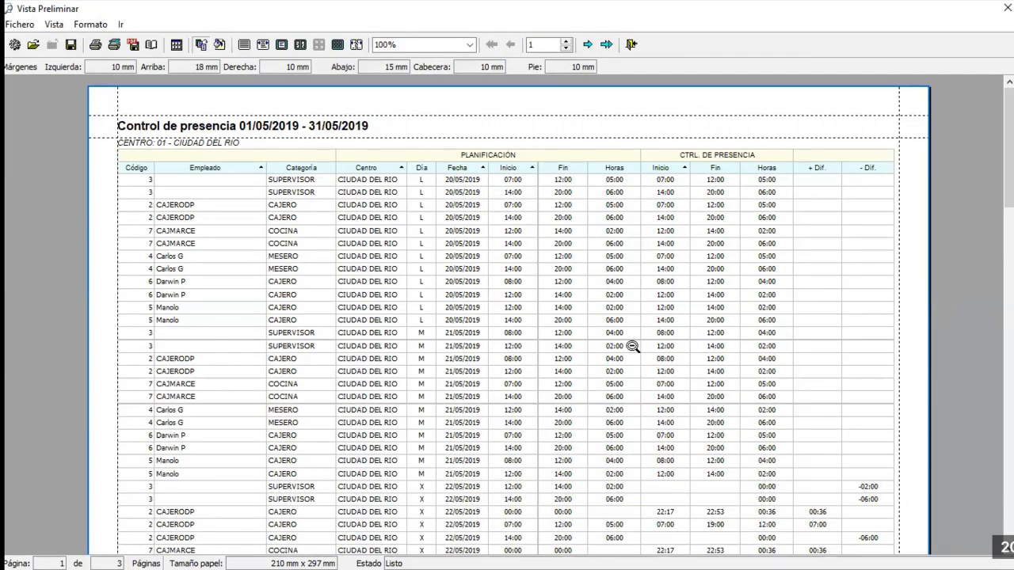
{"action": "scroll", "coordinate": [647, 364], "scroll_direction": "down", "scroll_amount": 4}
{"action": "scroll", "coordinate": [662, 367], "scroll_direction": "down", "scroll_amount": 7}
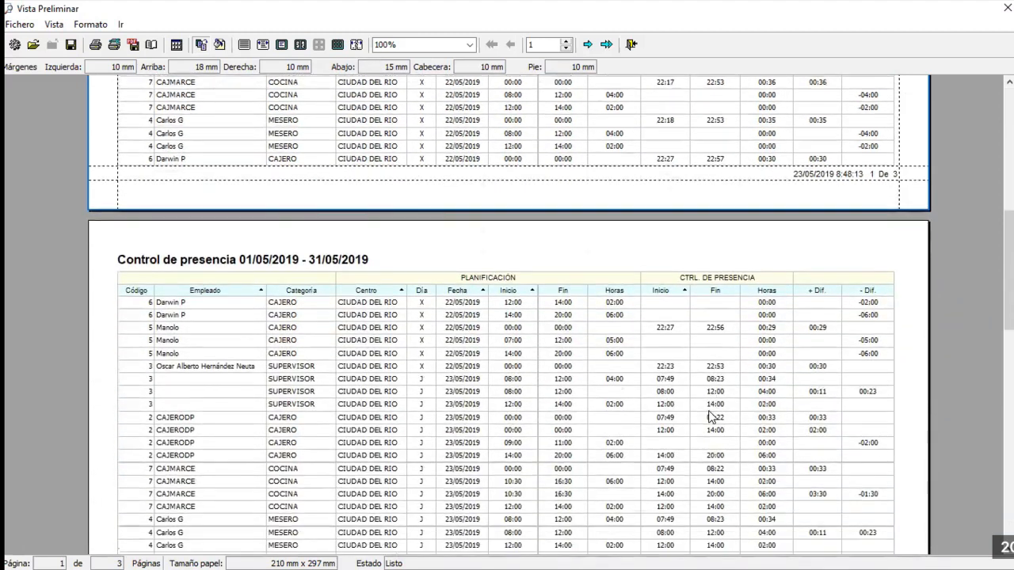
{"action": "scroll", "coordinate": [711, 418], "scroll_direction": "down", "scroll_amount": 2}
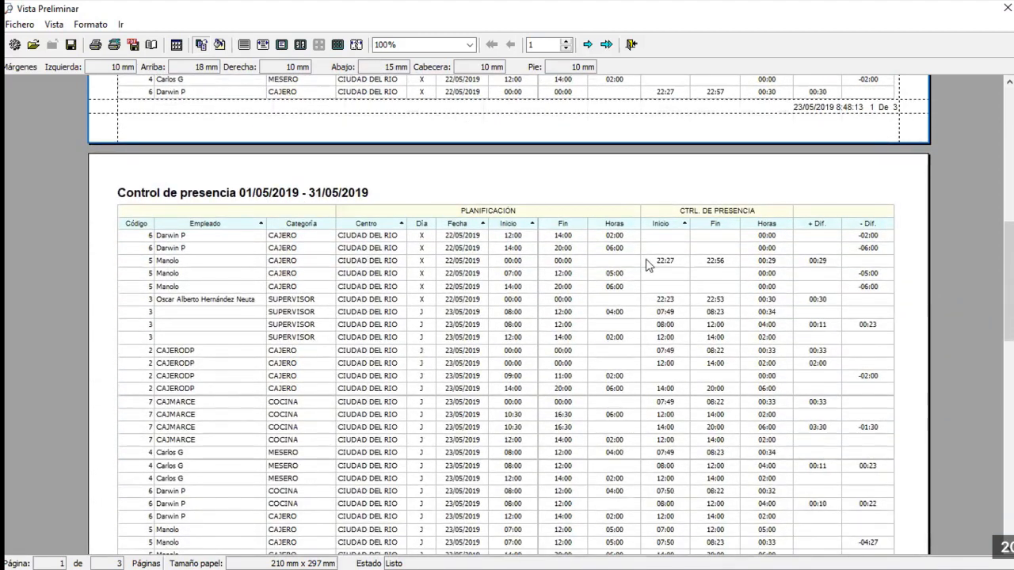
{"action": "scroll", "coordinate": [648, 264], "scroll_direction": "down", "scroll_amount": 2}
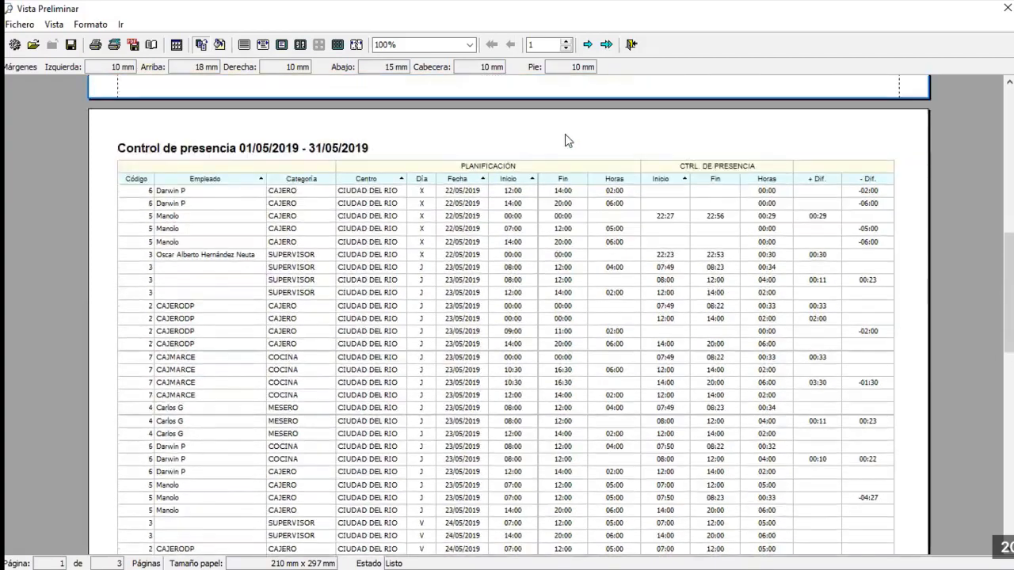
{"action": "scroll", "coordinate": [565, 140], "scroll_direction": "up", "scroll_amount": 2}
{"action": "left_click", "coordinate": [631, 45]}
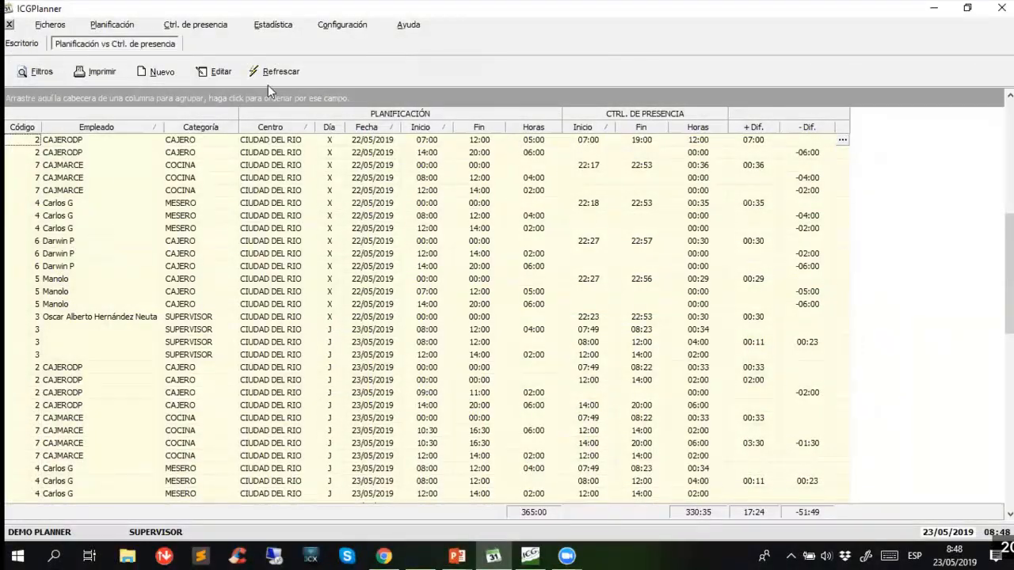
{"action": "left_click", "coordinate": [9, 25]}
{"action": "left_click", "coordinate": [206, 28]}
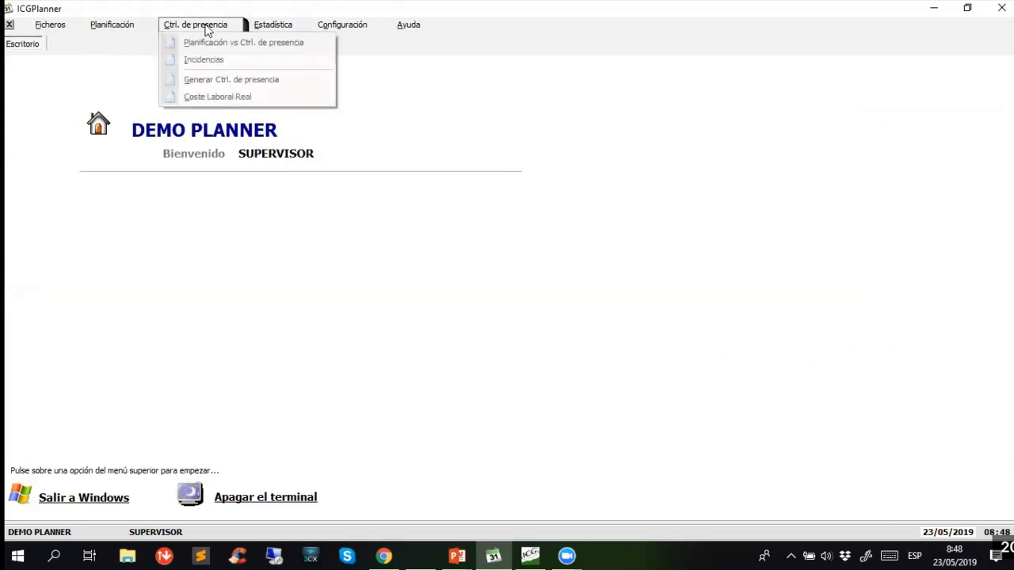
{"action": "left_click", "coordinate": [221, 63]}
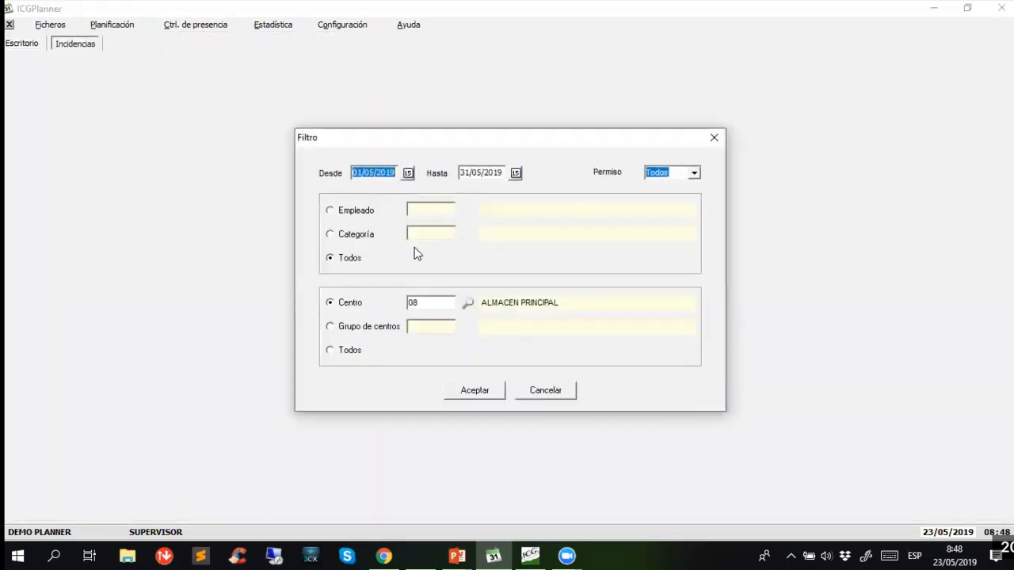
{"action": "left_click", "coordinate": [435, 303]}
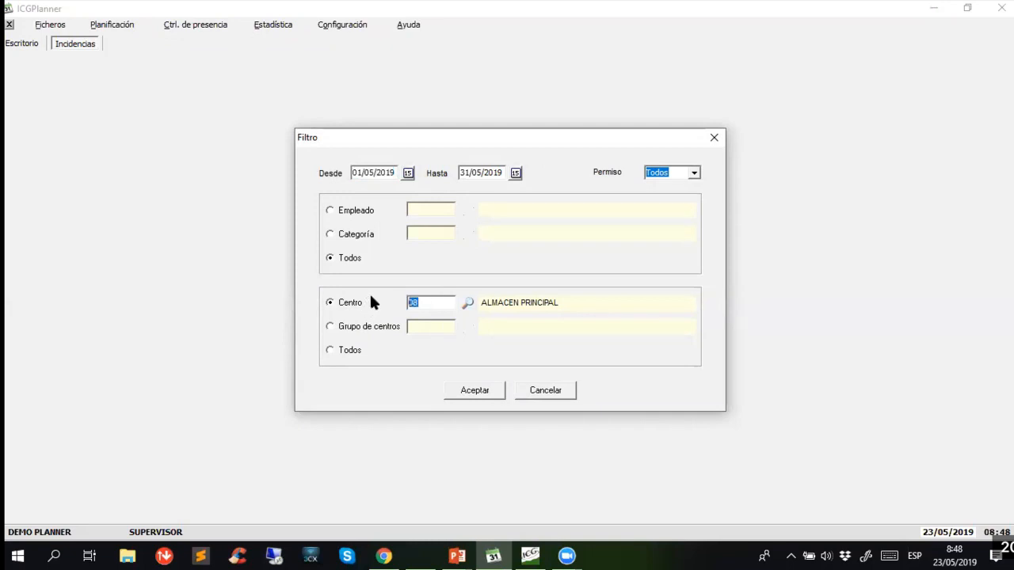
{"action": "type", "text": "01"}
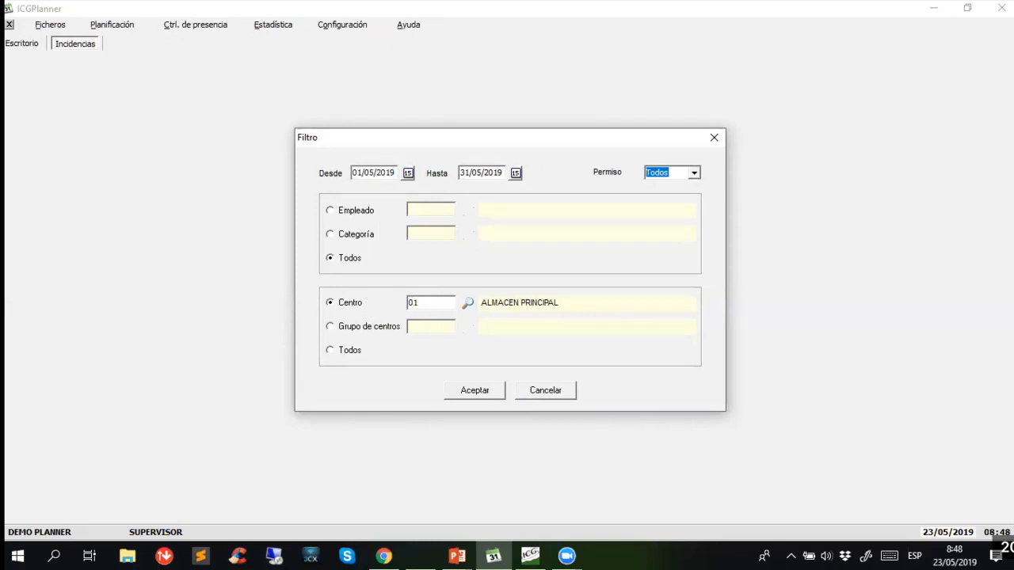
{"action": "key", "text": "Return"}
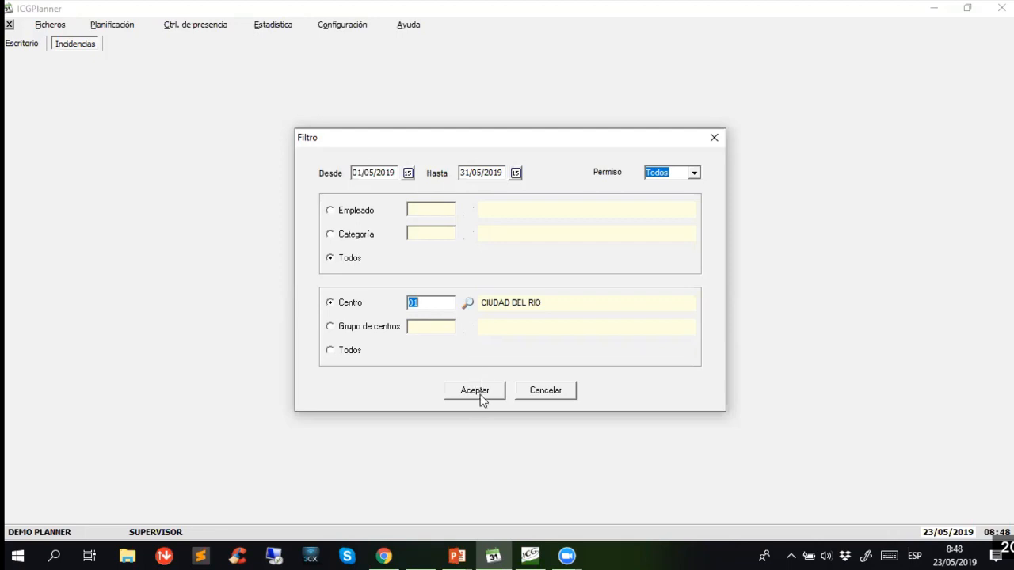
{"action": "left_click", "coordinate": [544, 395]}
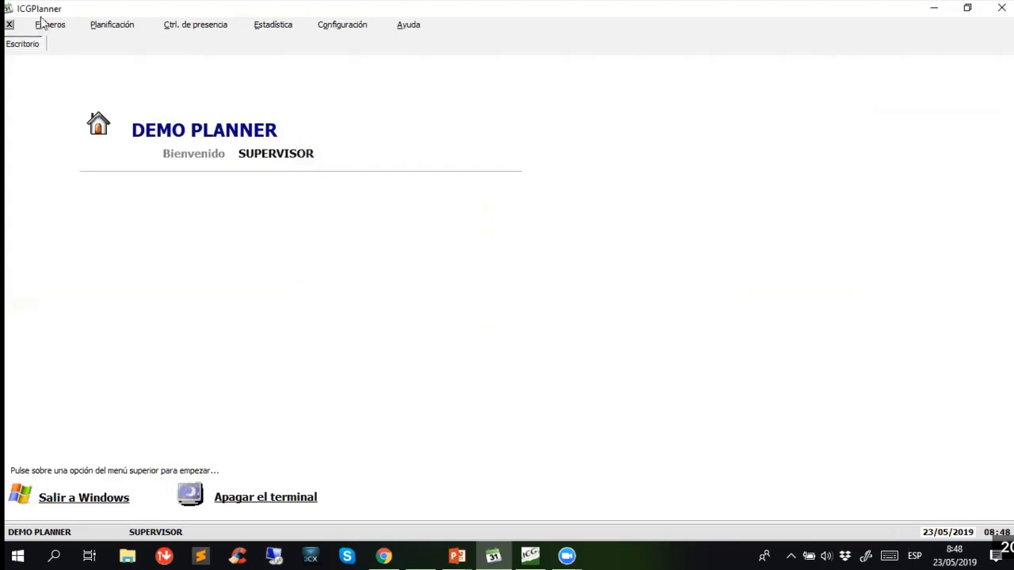
{"action": "left_click", "coordinate": [49, 26]}
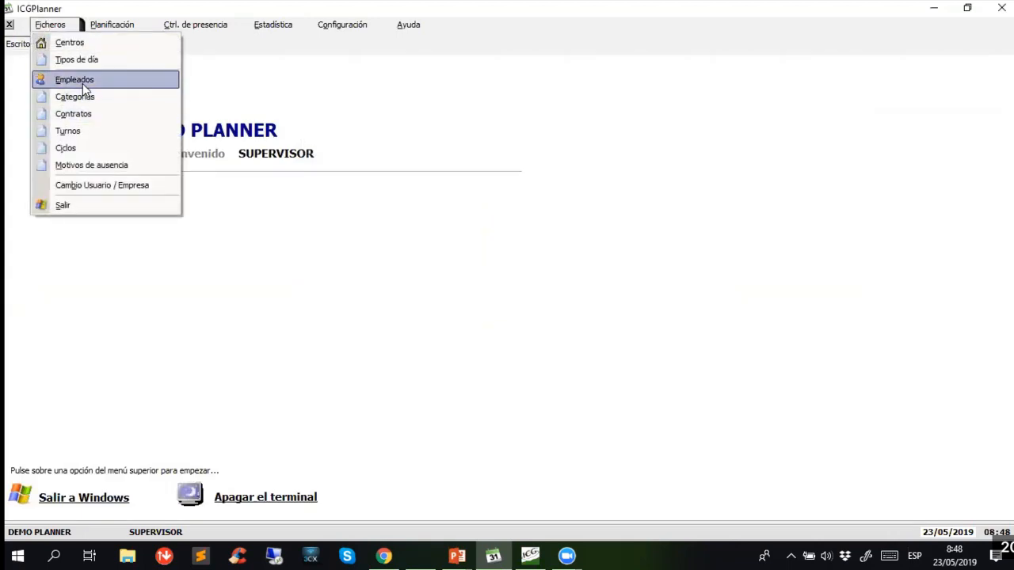
{"action": "left_click", "coordinate": [82, 82]}
{"action": "double_click", "coordinate": [98, 114]}
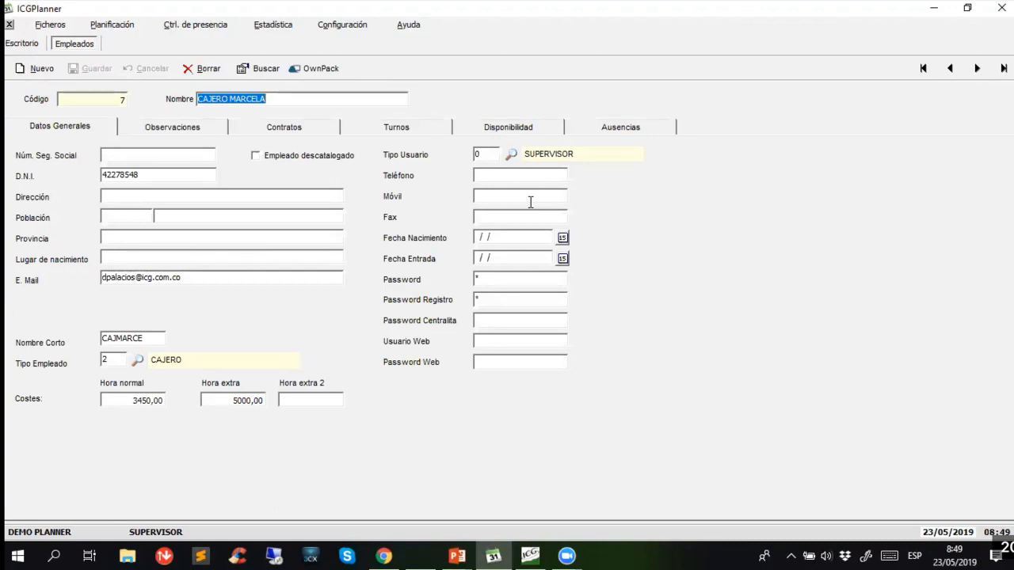
{"action": "left_click", "coordinate": [647, 130]}
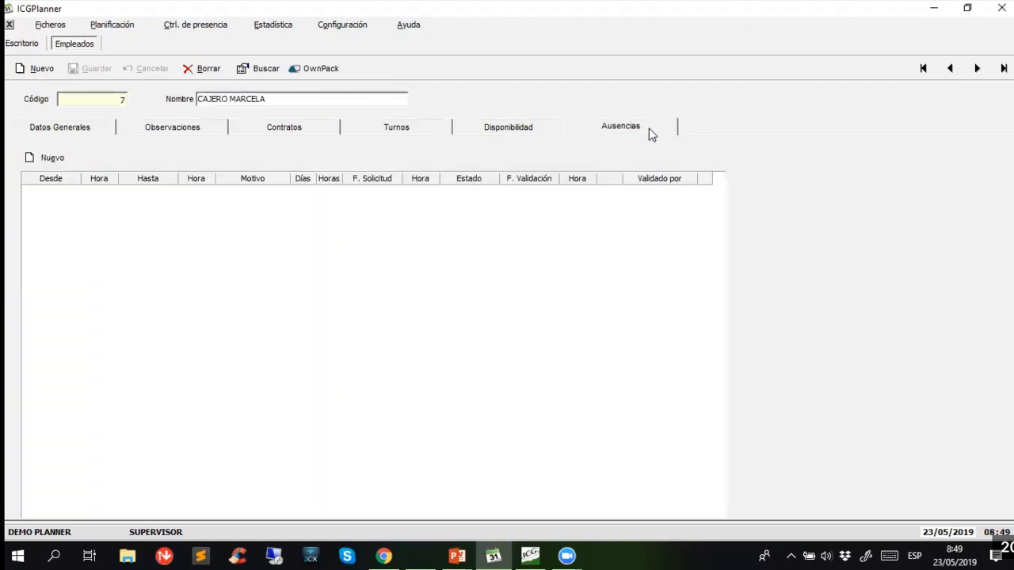
{"action": "left_click", "coordinate": [60, 156]}
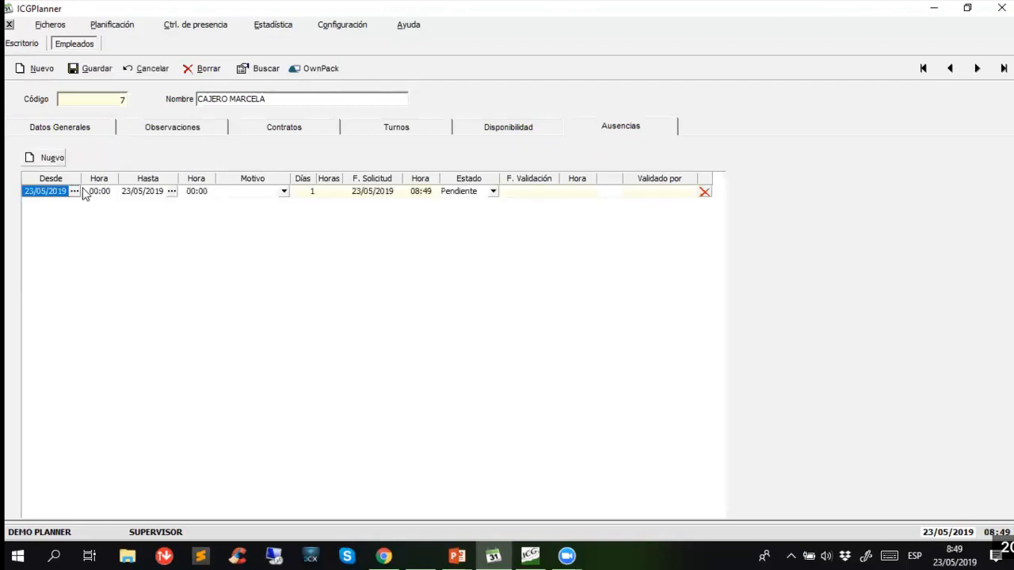
{"action": "left_click", "coordinate": [283, 193]}
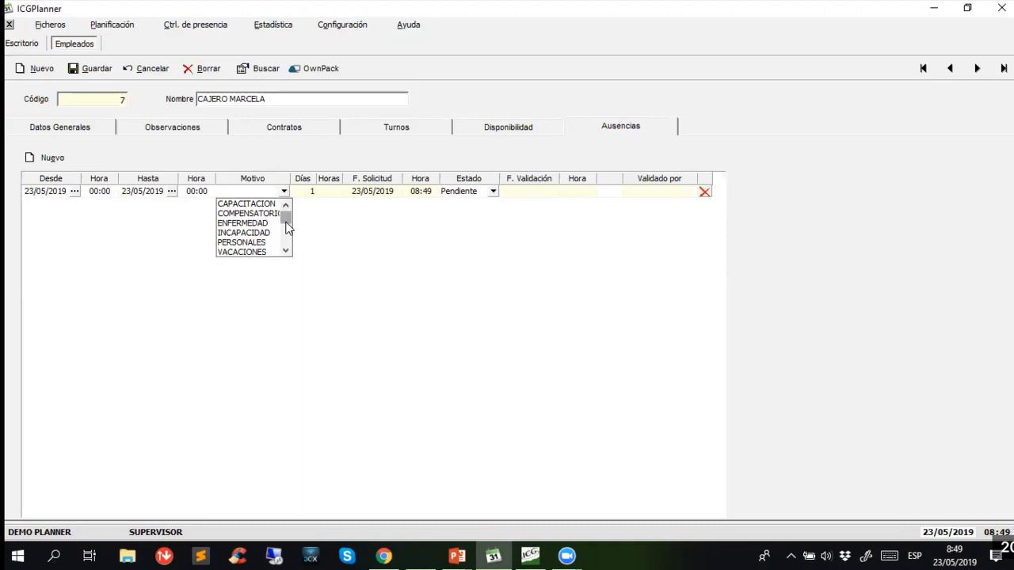
{"action": "left_click_drag", "start_coordinate": [288, 221], "coordinate": [288, 263]}
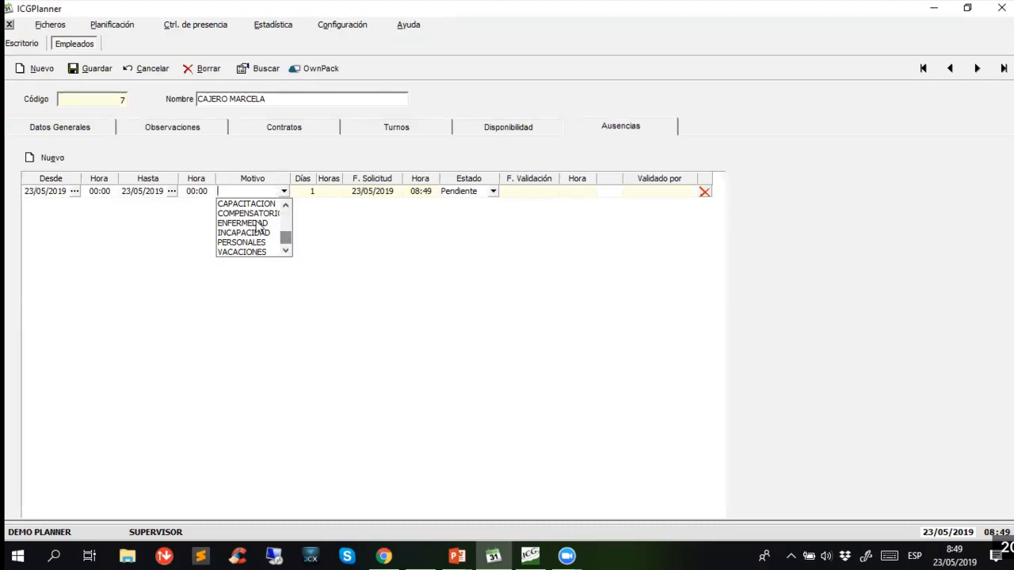
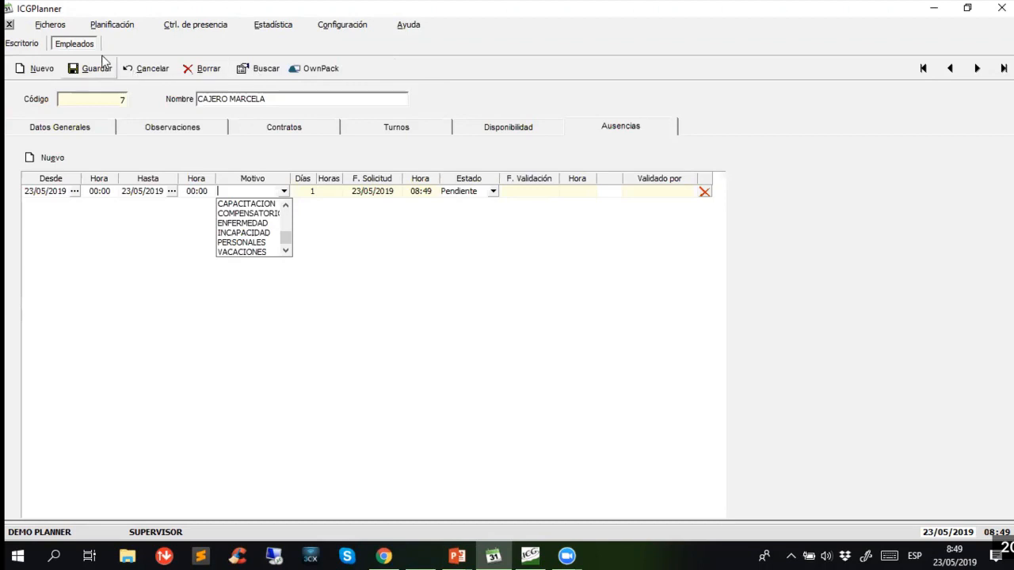
- Generate the Coste Laboral Real report for centre 01 (CIUDAD DEL RIO), covering all employees from 01/05/2019 to 31/05/2019
{"action": "left_click", "coordinate": [208, 29]}
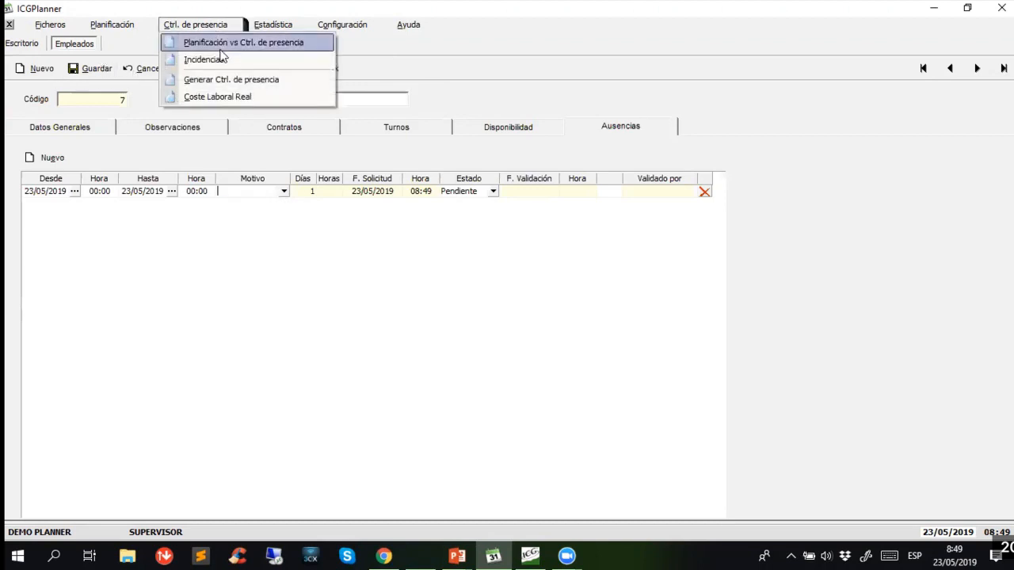
{"action": "left_click", "coordinate": [229, 99]}
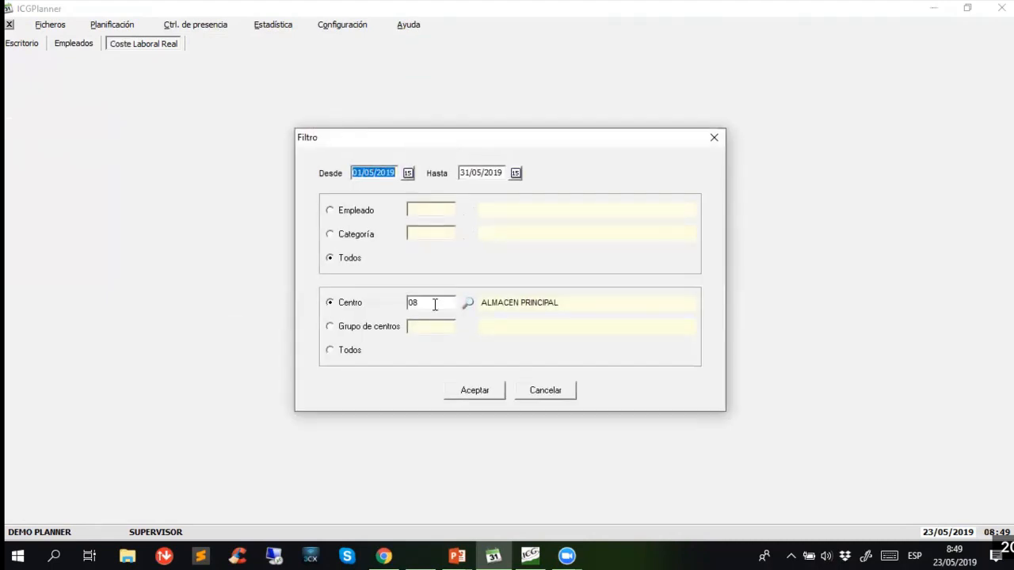
{"action": "double_click", "coordinate": [435, 304]}
{"action": "type", "text": "01"}
{"action": "key", "text": "Return"}
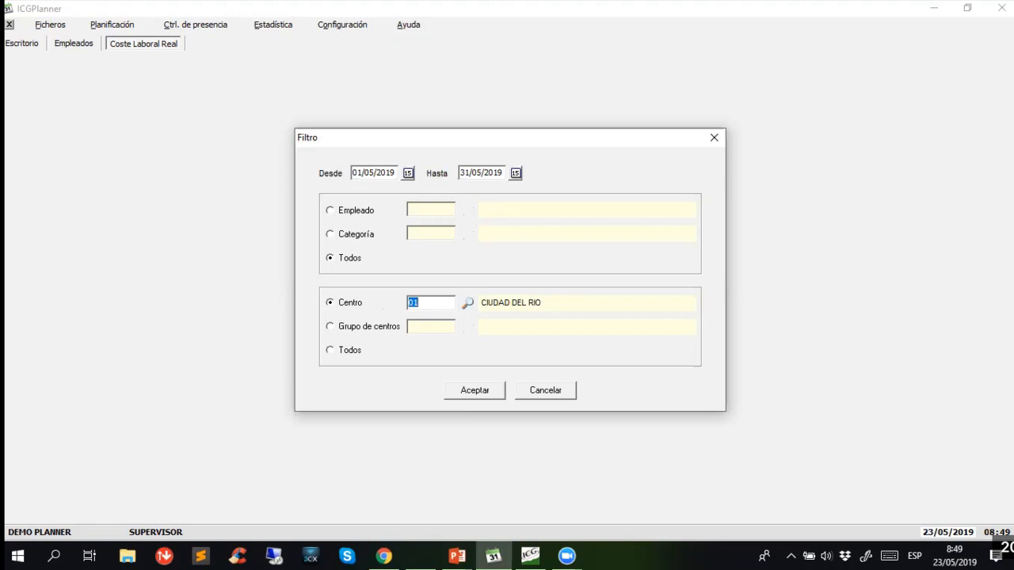
{"action": "left_click", "coordinate": [479, 400]}
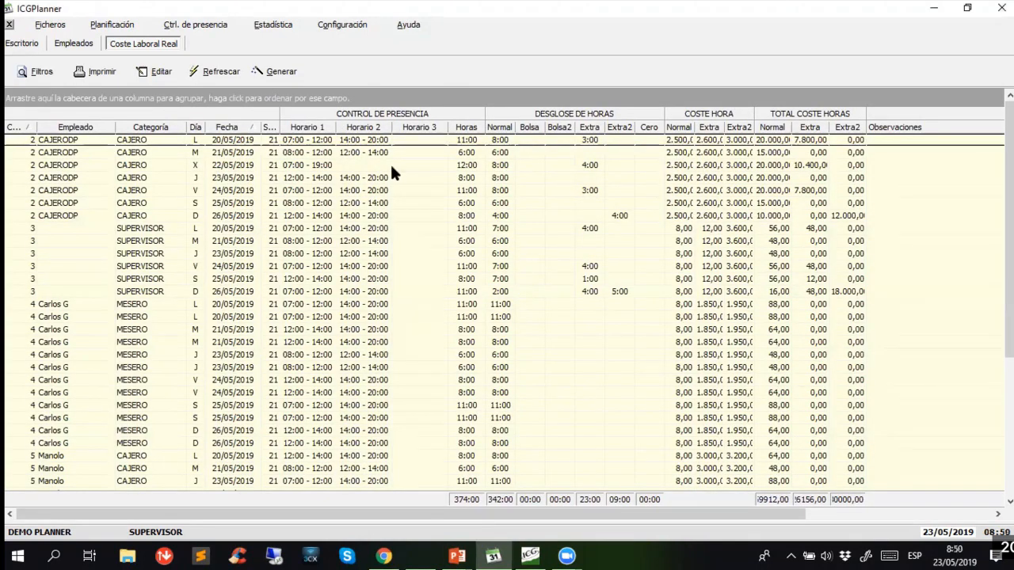
- Examine CAJERODP's attendance times, normal and extra hours, and hourly and total costs in the real labour cost report
{"action": "left_click", "coordinate": [346, 166]}
{"action": "left_click", "coordinate": [344, 143]}
{"action": "key", "text": "Down"}
{"action": "key", "text": "Down"}
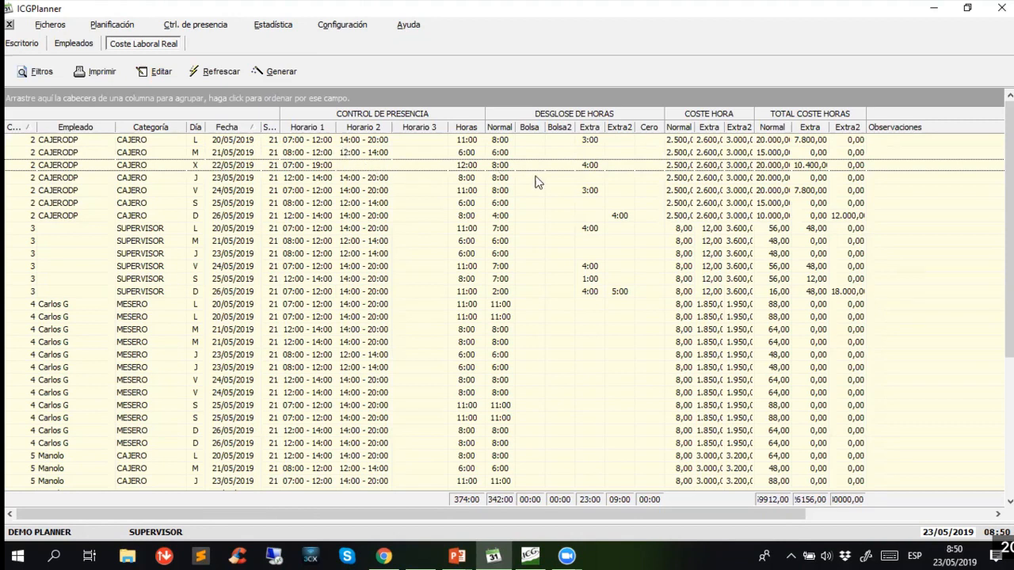
{"action": "left_click", "coordinate": [585, 140]}
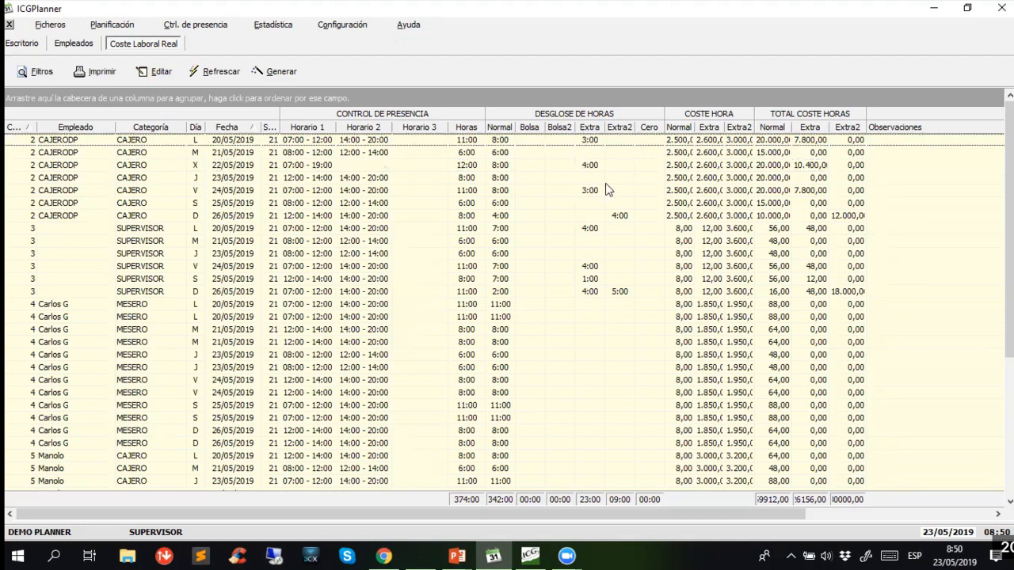
{"action": "left_click", "coordinate": [704, 168]}
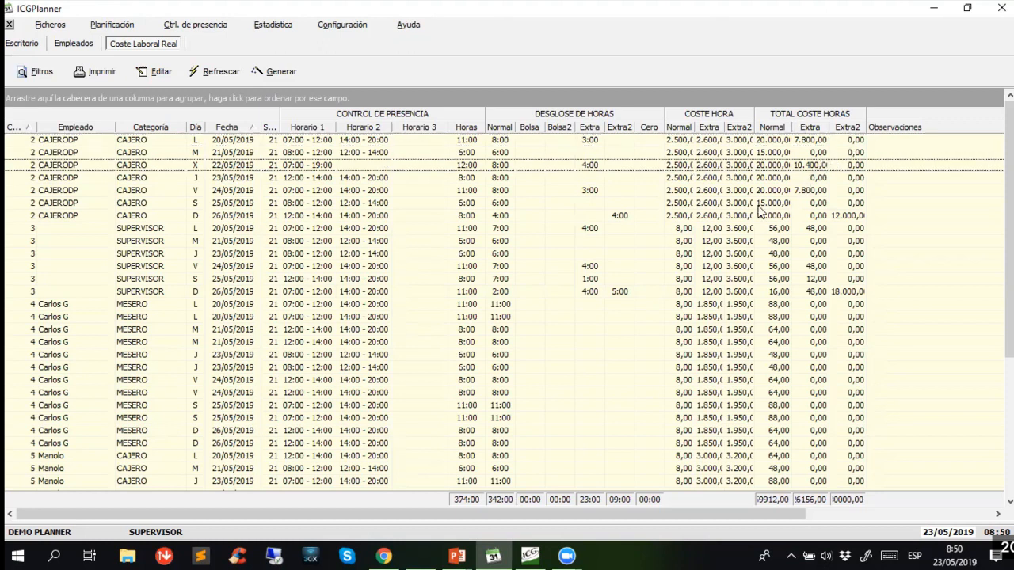
{"action": "scroll", "coordinate": [702, 241], "scroll_direction": "down", "scroll_amount": 3}
{"action": "scroll", "coordinate": [697, 261], "scroll_direction": "down", "scroll_amount": 1}
{"action": "scroll", "coordinate": [554, 270], "scroll_direction": "up", "scroll_amount": 4}
- View the print and export options of the real labour cost report, leave them without printing and close the report
{"action": "left_click", "coordinate": [101, 72]}
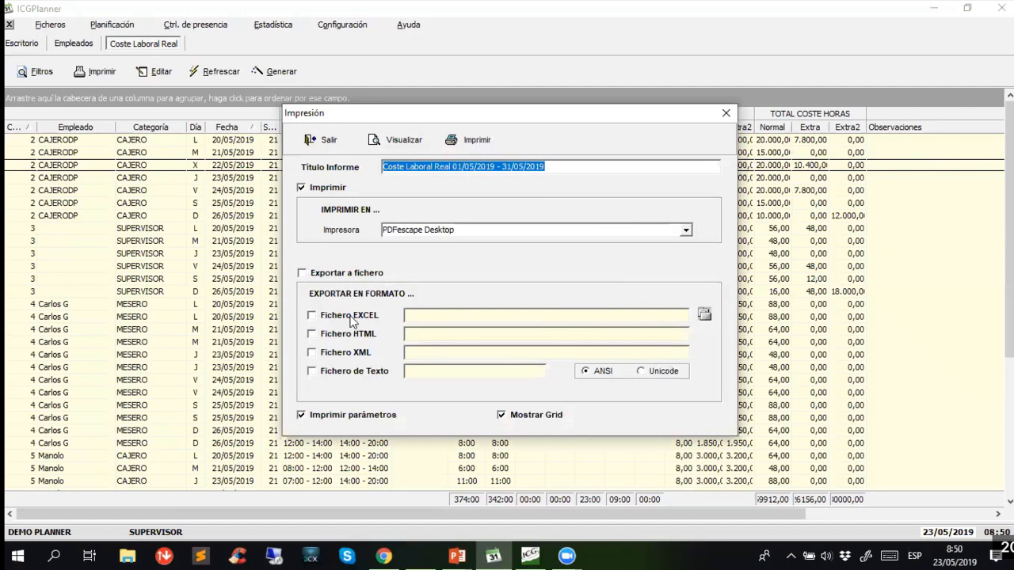
{"action": "left_click", "coordinate": [325, 145]}
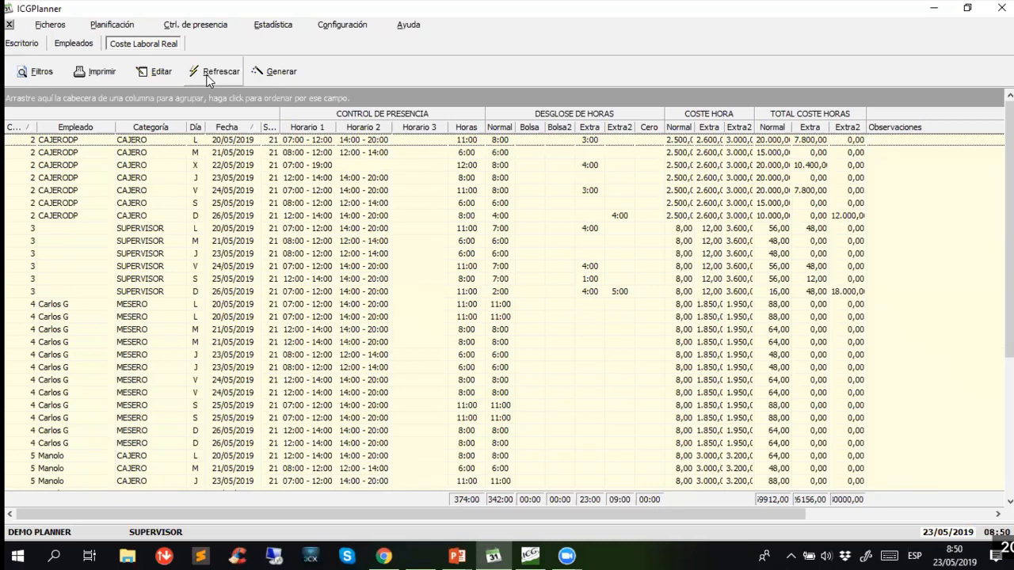
{"action": "left_click", "coordinate": [10, 26]}
- Generate the Planificación por Centro/Empleado statistic for centre 01, covering all employees from 01/05/2019 to 31/05/2019
{"action": "left_click", "coordinate": [263, 28]}
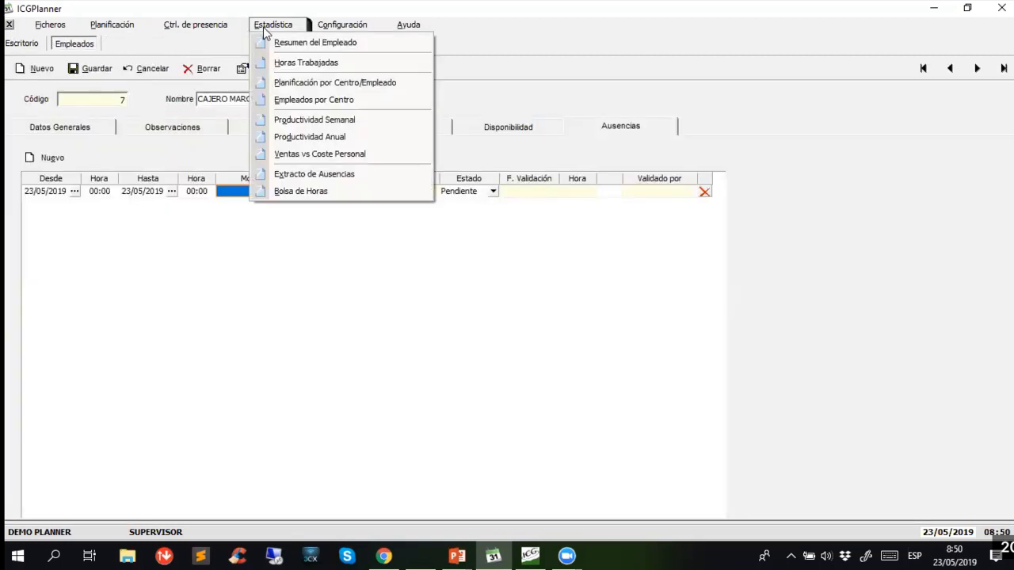
{"action": "left_click", "coordinate": [318, 85]}
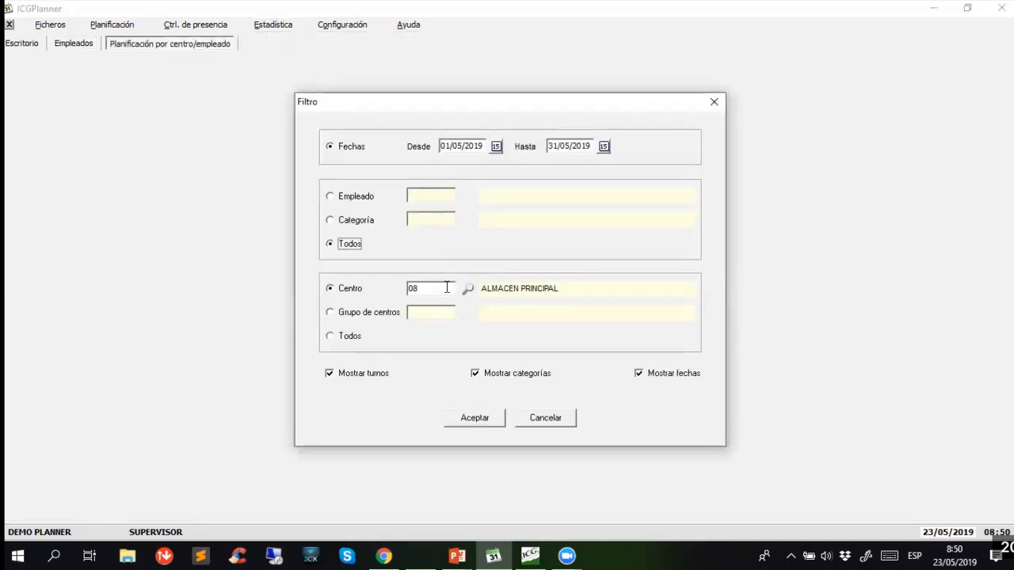
{"action": "double_click", "coordinate": [428, 288]}
{"action": "type", "text": "01"}
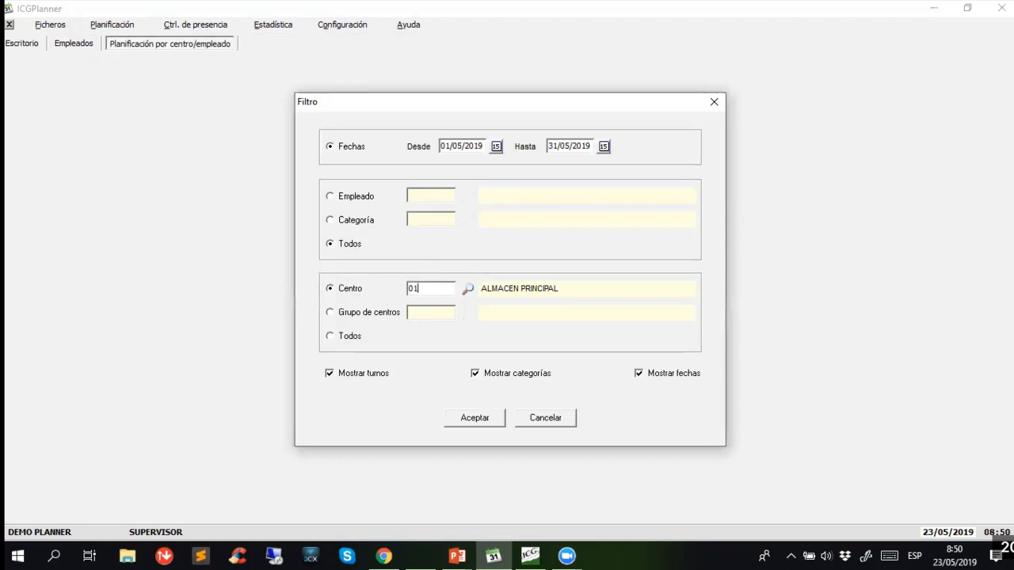
{"action": "key", "text": "Return"}
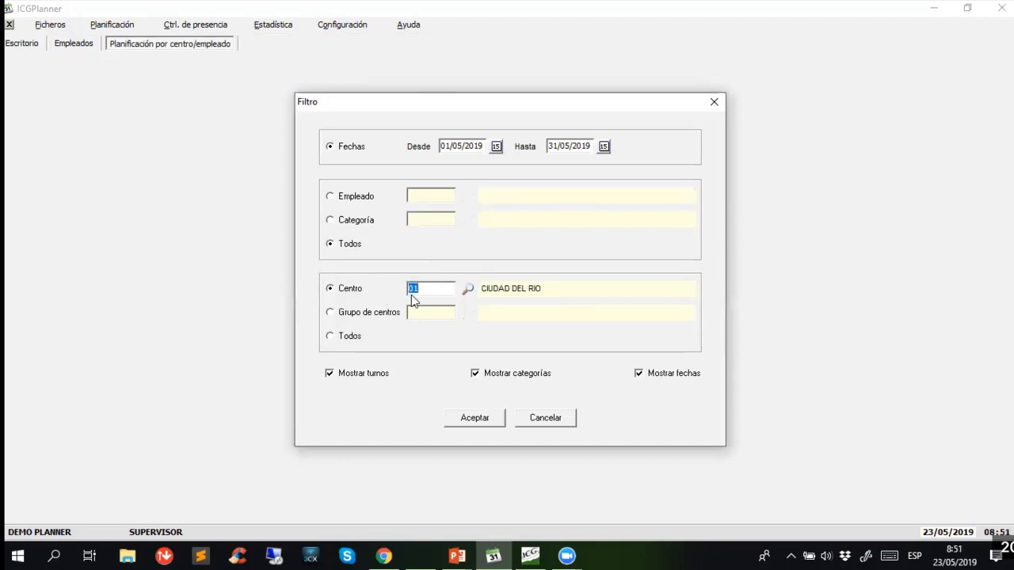
{"action": "left_click", "coordinate": [479, 426]}
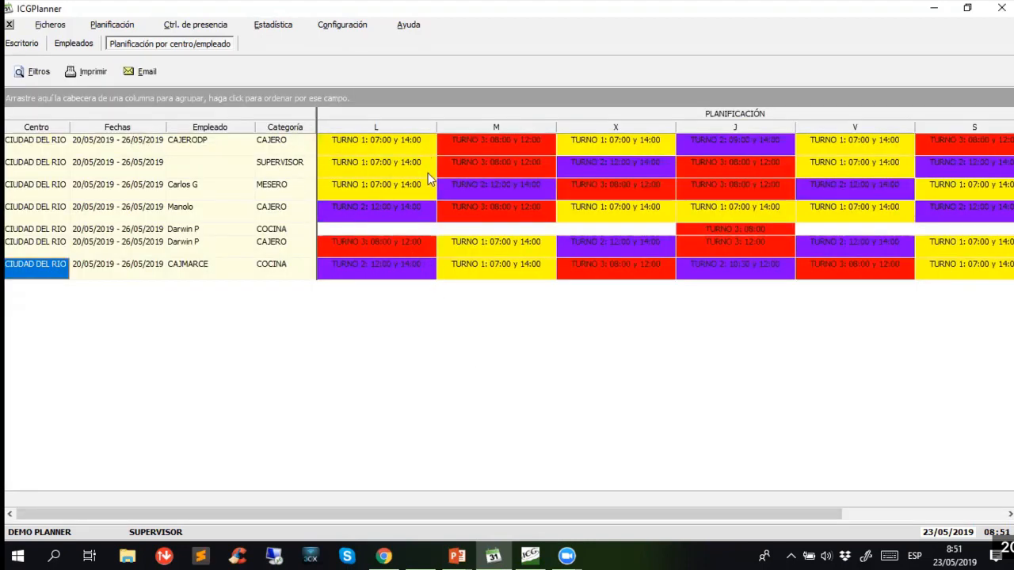
- View the options for e-mailing the planning, choose sending by Empleado and cancel the sending
{"action": "left_click", "coordinate": [143, 71]}
{"action": "left_click", "coordinate": [482, 279]}
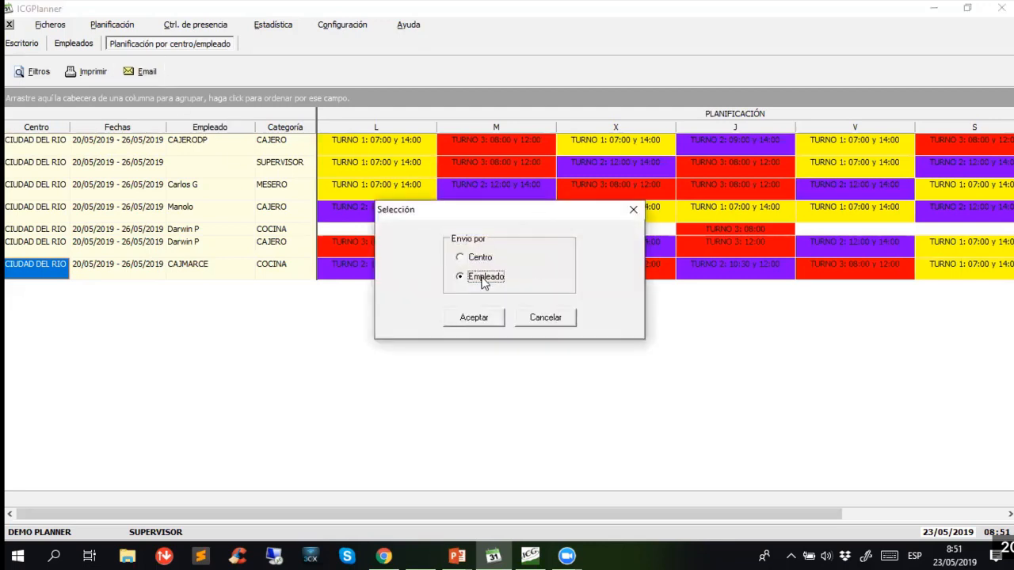
{"action": "left_click", "coordinate": [541, 324]}
{"action": "left_click", "coordinate": [648, 146]}
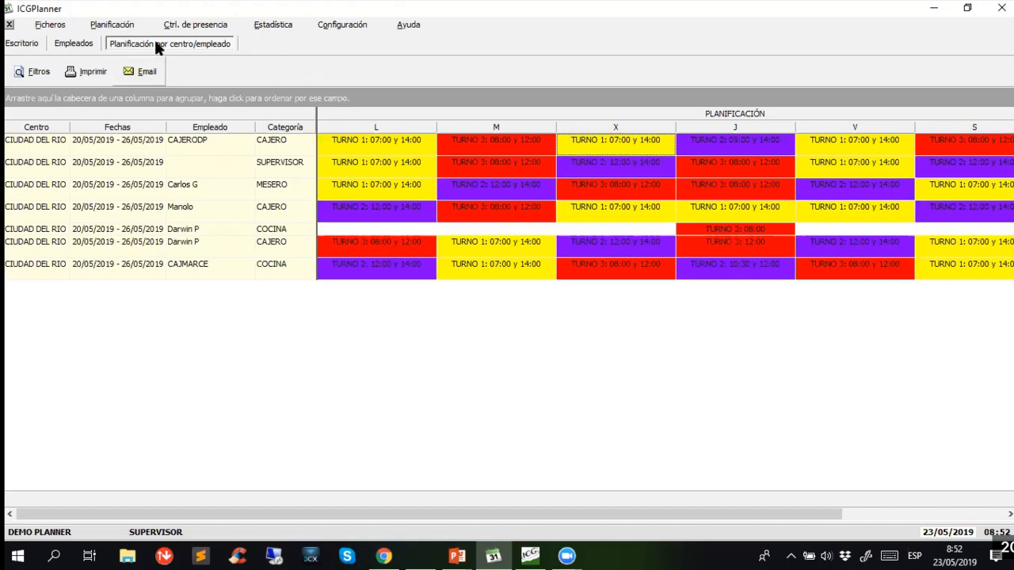
- Close the centre/employee planning report and the employee record, discarding the record's unsaved changes
{"action": "left_click", "coordinate": [8, 25]}
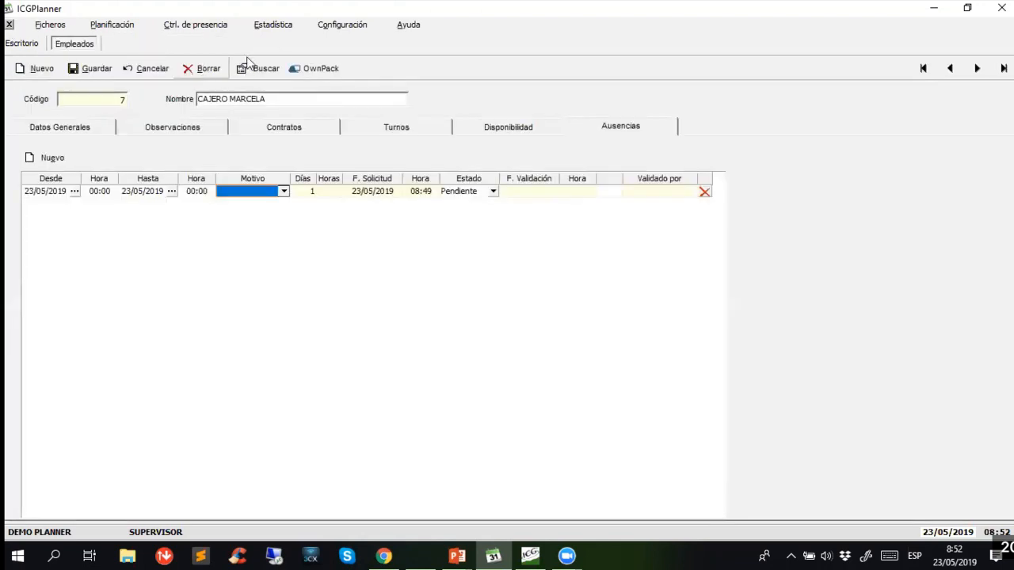
{"action": "left_click", "coordinate": [9, 24]}
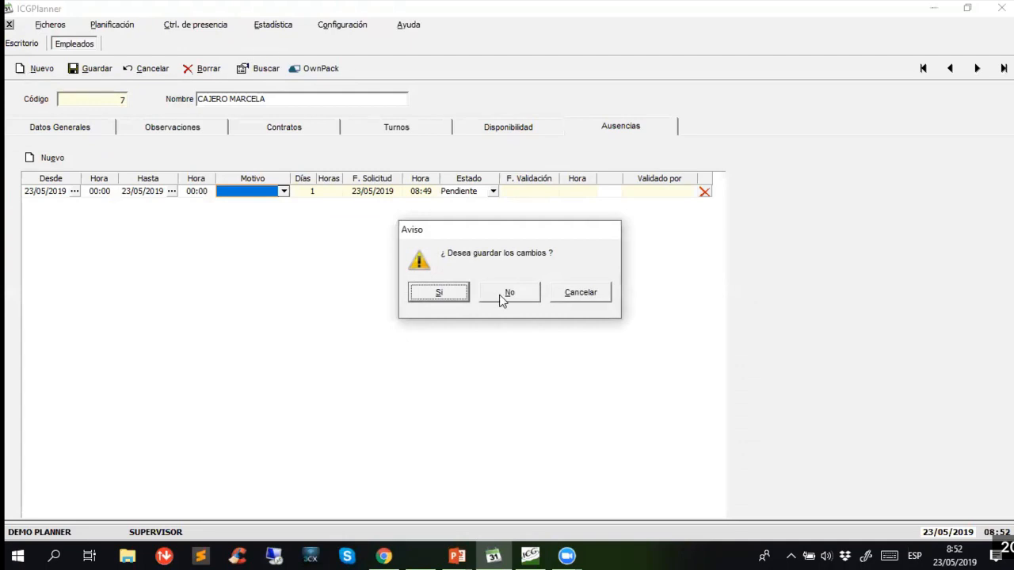
{"action": "left_click", "coordinate": [502, 294]}
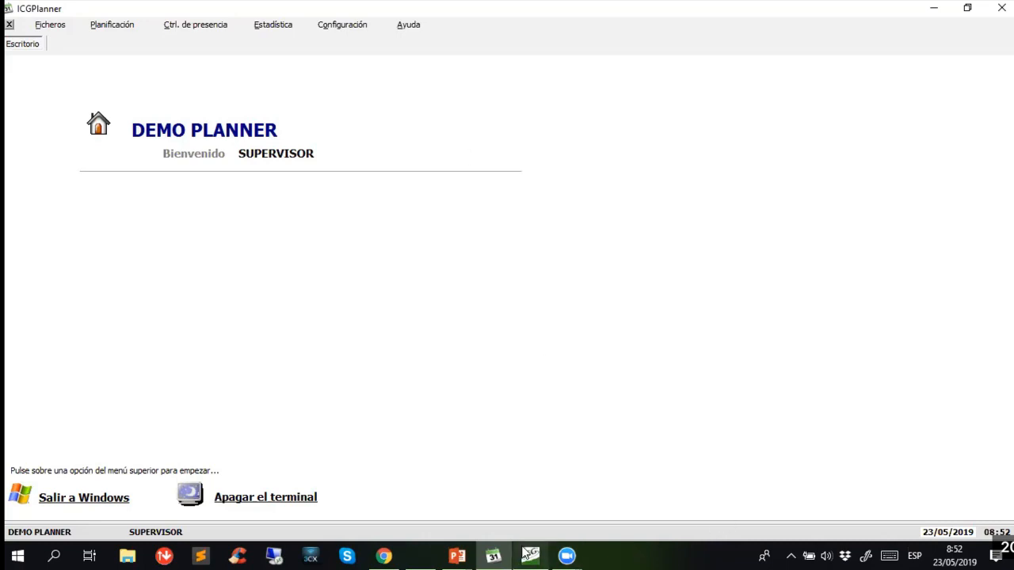
- Switch to the Presentacion ICGPlanner.pptx presentation in PowerPoint, show the Principales ventajas slide and look through the following slides
{"action": "left_click", "coordinate": [457, 555]}
{"action": "left_click", "coordinate": [398, 507]}
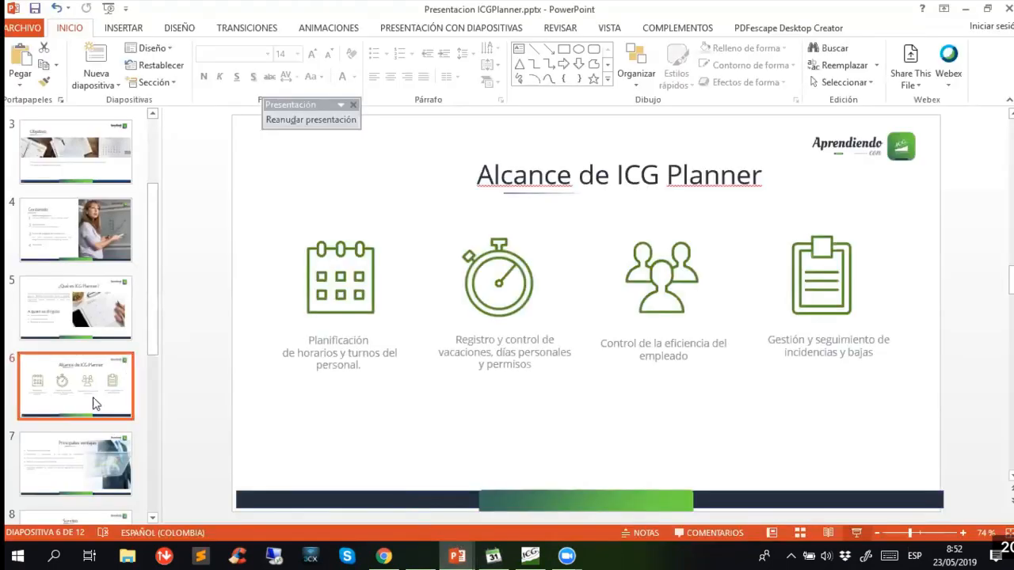
{"action": "left_click", "coordinate": [89, 472]}
{"action": "scroll", "coordinate": [127, 436], "scroll_direction": "down", "scroll_amount": 3}
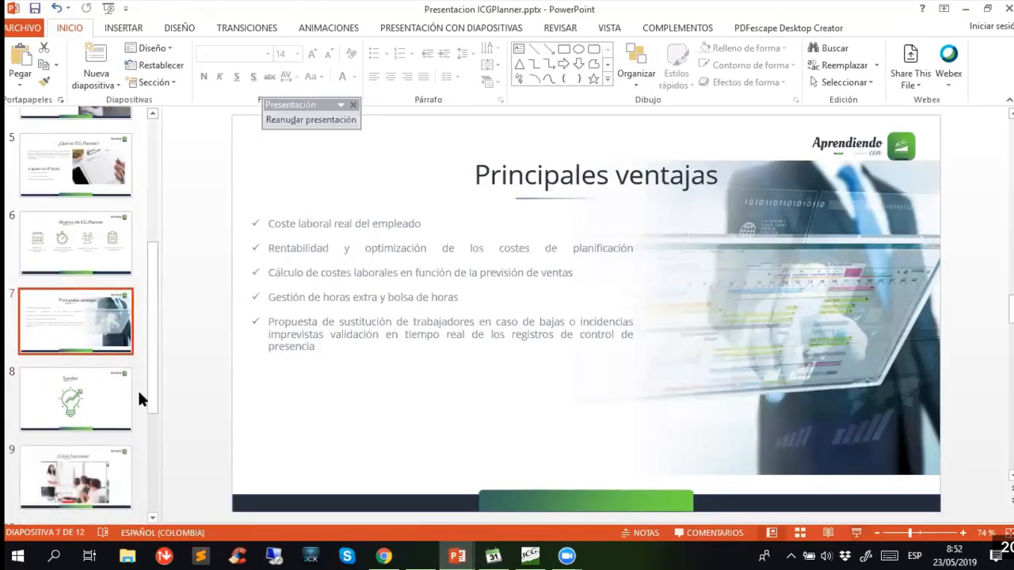